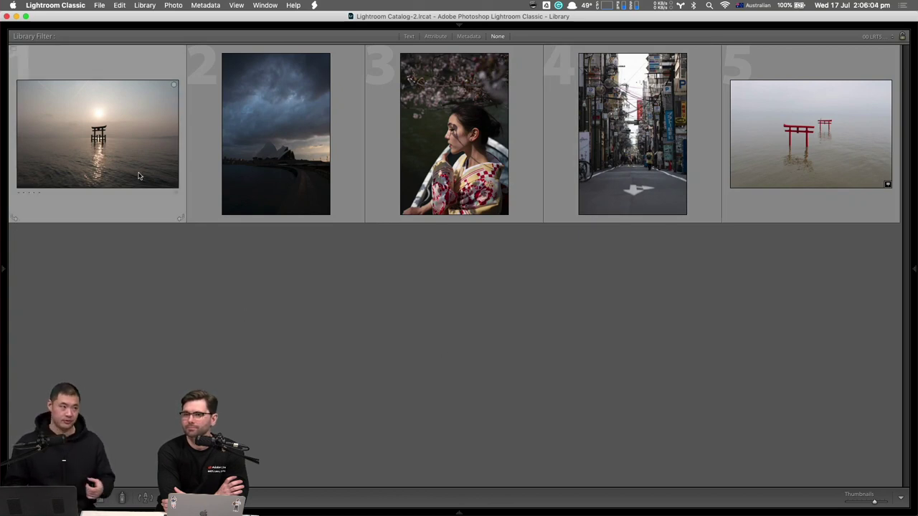
Step: Open the first photo, the torii gate with the low sun, for developing and reveal the adjustment controls
mouse_move(139, 176)
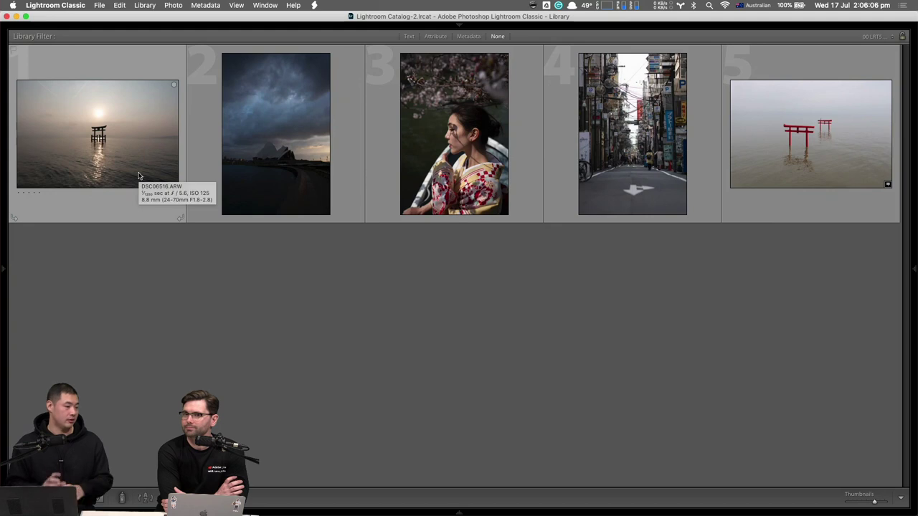
left_click(139, 176)
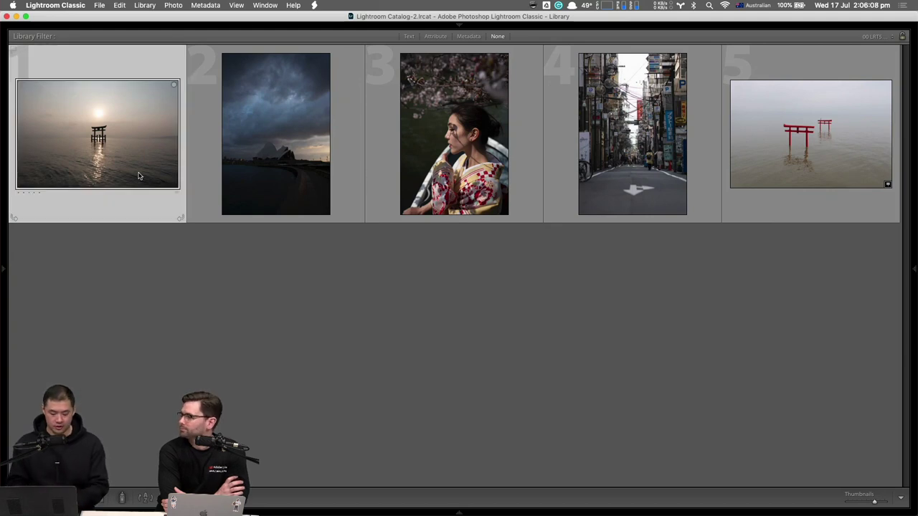
key("d")
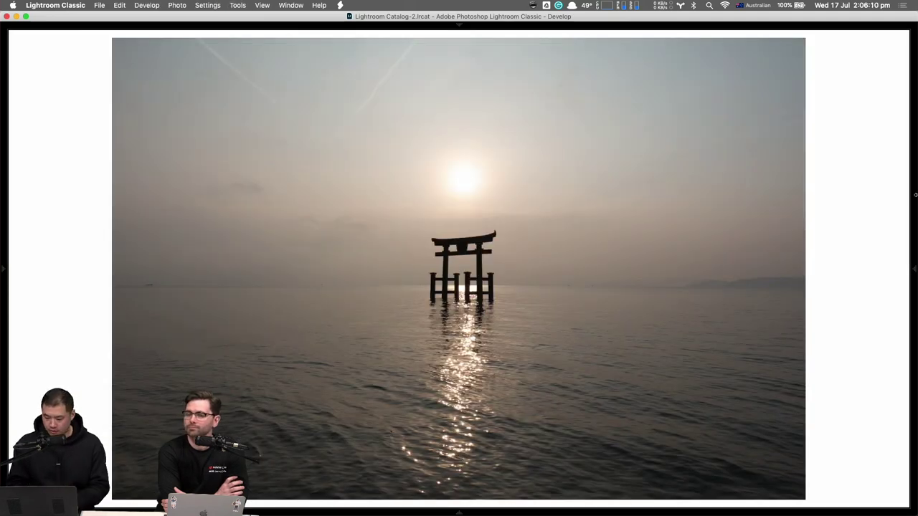
left_click(913, 269)
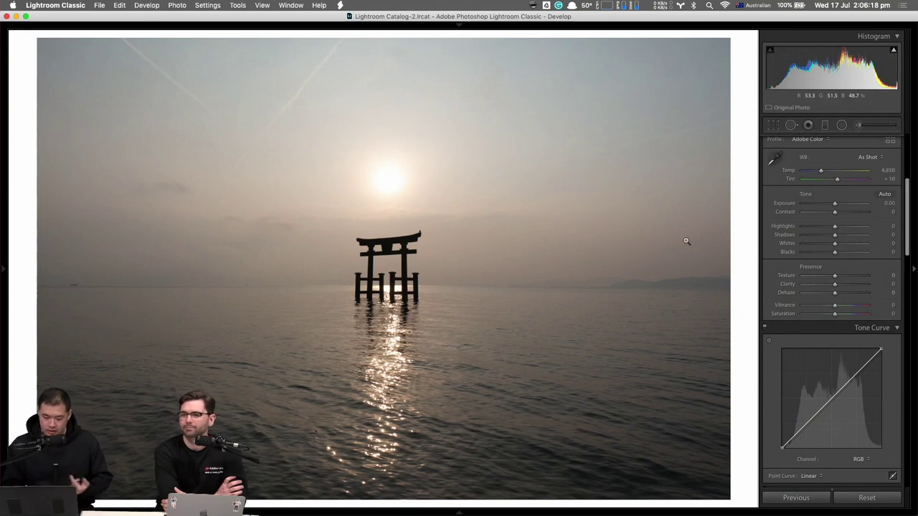
scroll(817, 205, "up", 5)
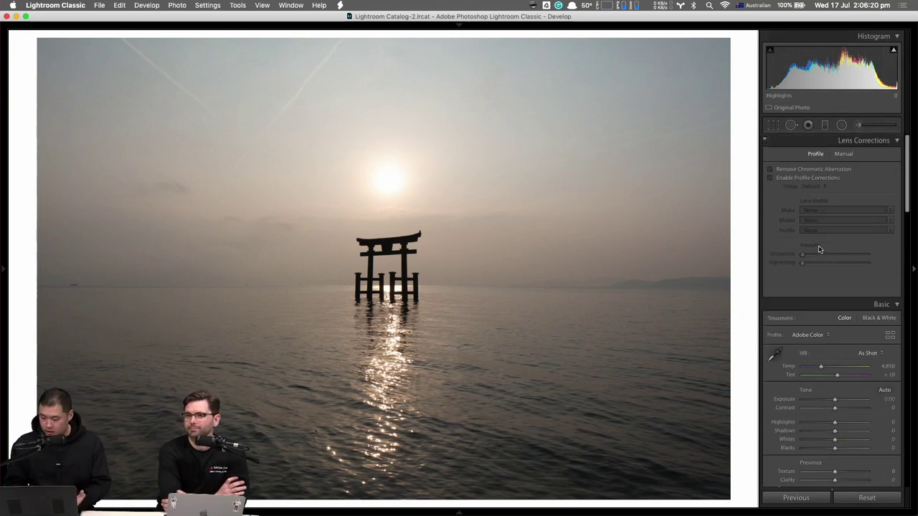
Step: Paint over the small ship on the horizon with Spot Removal in Clone mode, brush size 64 and feather 100
left_click(791, 126)
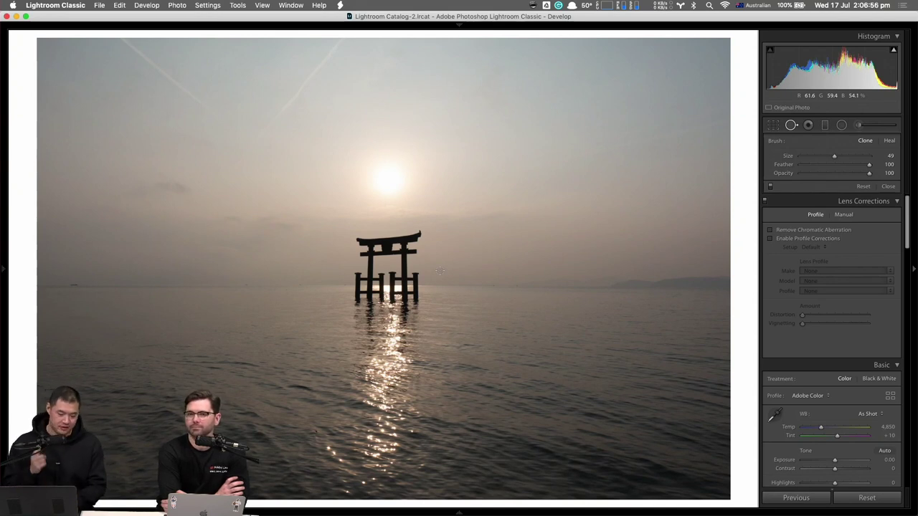
key("q")
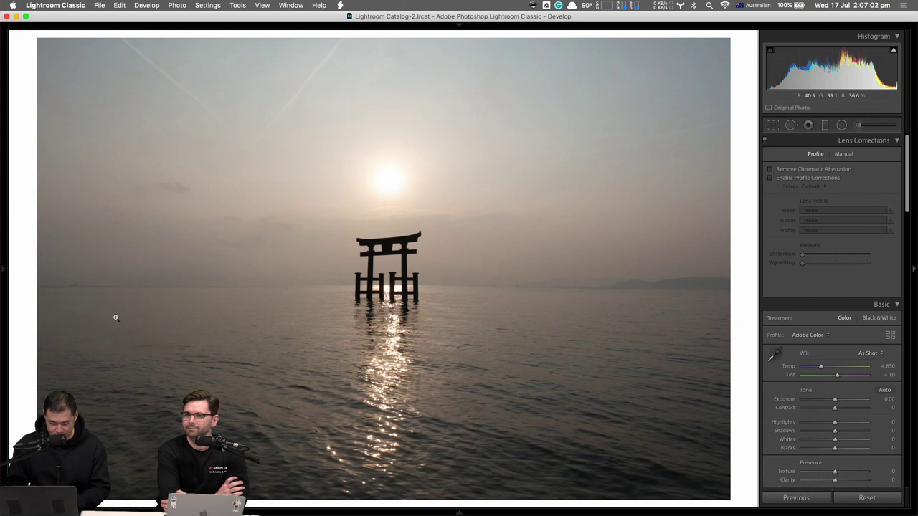
left_click(75, 291)
left_click_drag(76, 290, 389, 318)
key("q")
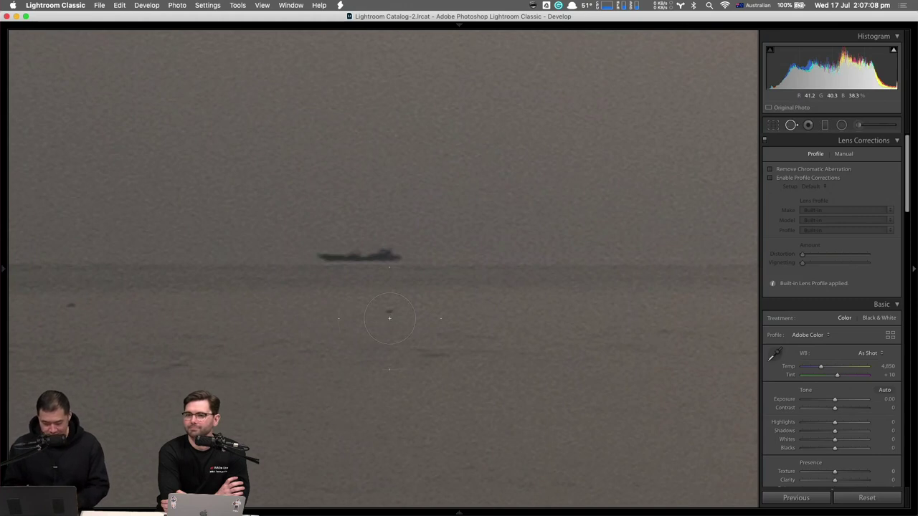
scroll(353, 256, "up", 5)
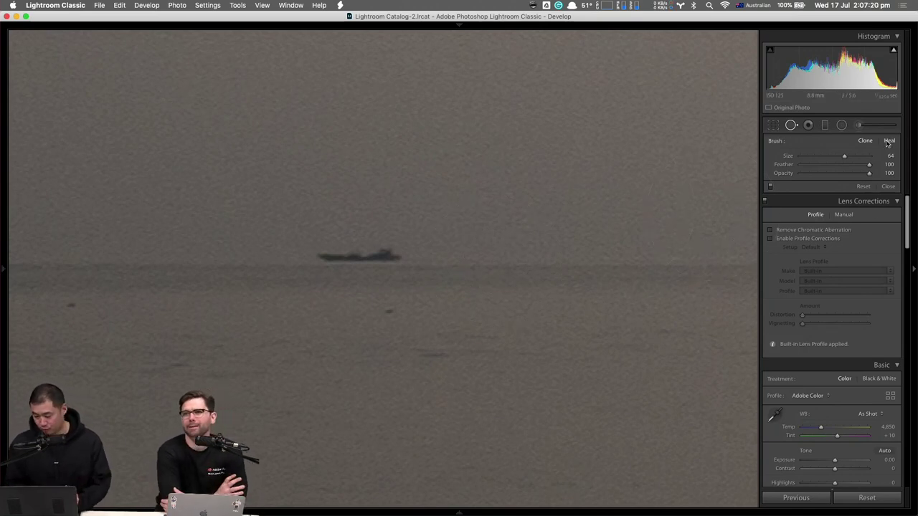
left_click(860, 143)
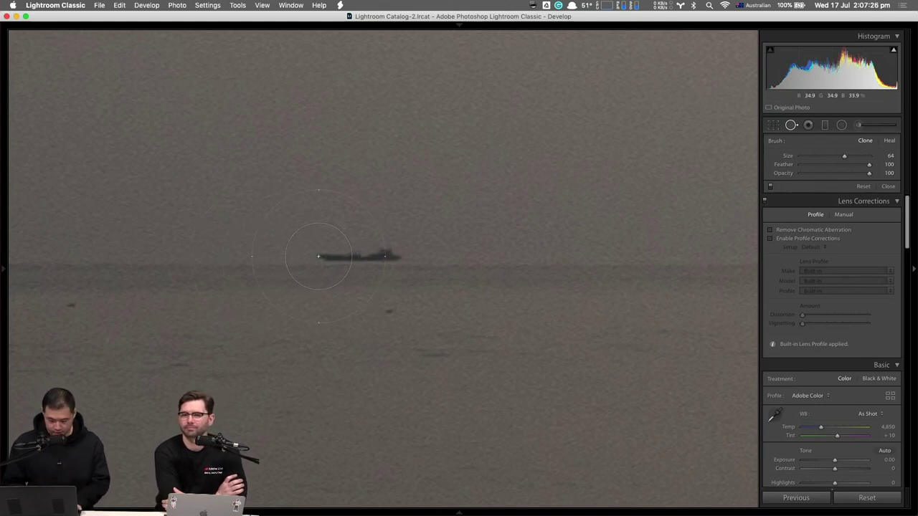
mouse_move(318, 256)
left_mouse_down()
mouse_move(383, 258)
mouse_move(281, 260)
left_mouse_up()
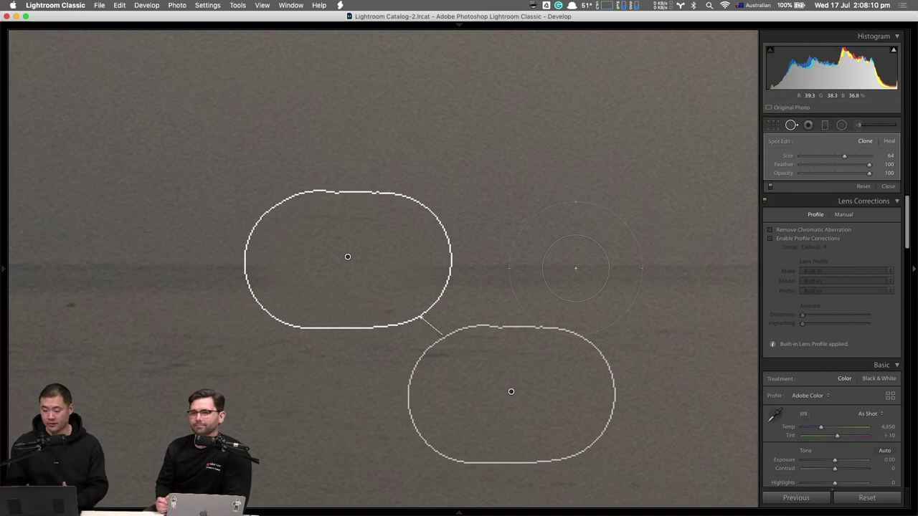
Step: Switch the ship's spot edit to Heal and align its source area alongside it on the horizon, finishing Spot Removal
left_click(890, 141)
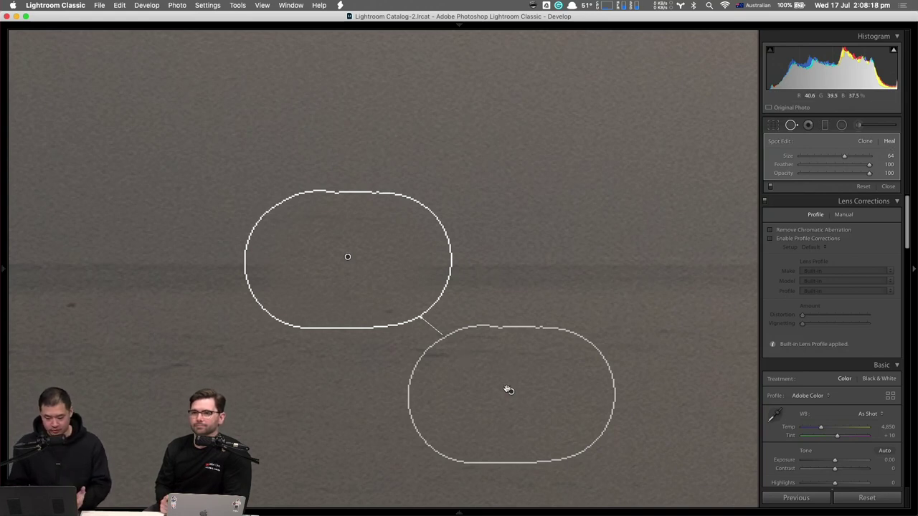
mouse_move(510, 392)
left_mouse_down()
mouse_move(553, 311)
mouse_move(558, 264)
left_mouse_up()
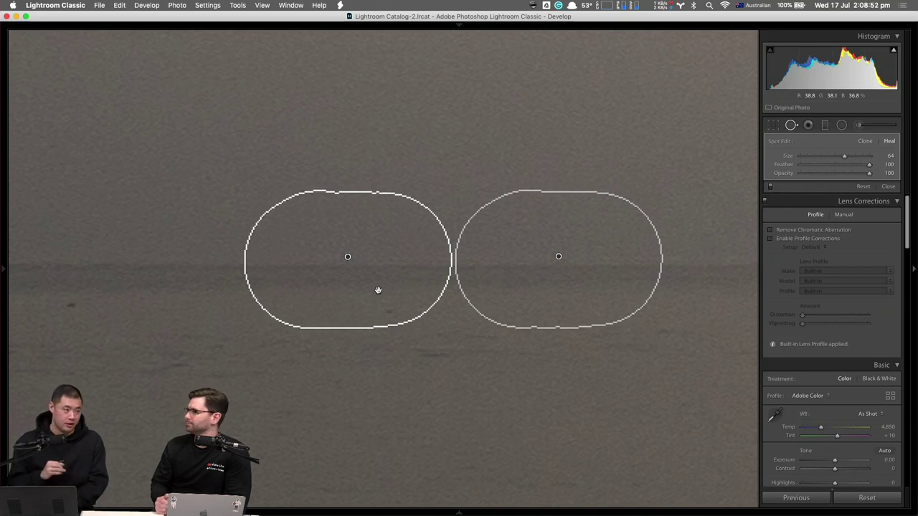
key("z")
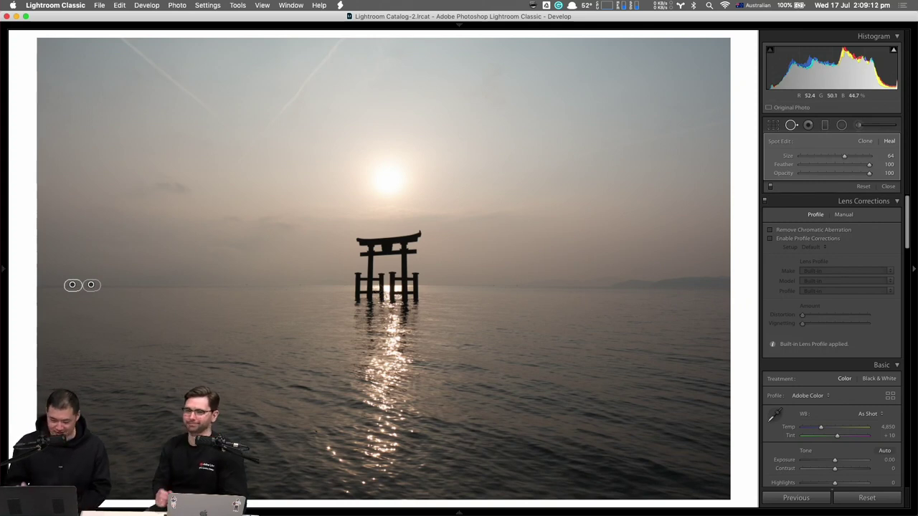
key("Escape")
key("q")
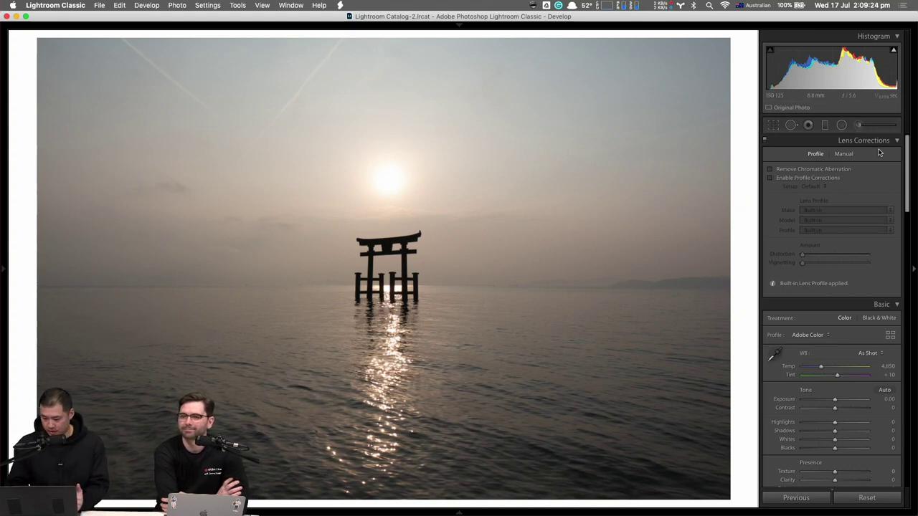
Step: Draw a Graduated Filter with reset effect settings from above the sun down into the water, and set its exposure to -0.74
left_click(808, 126)
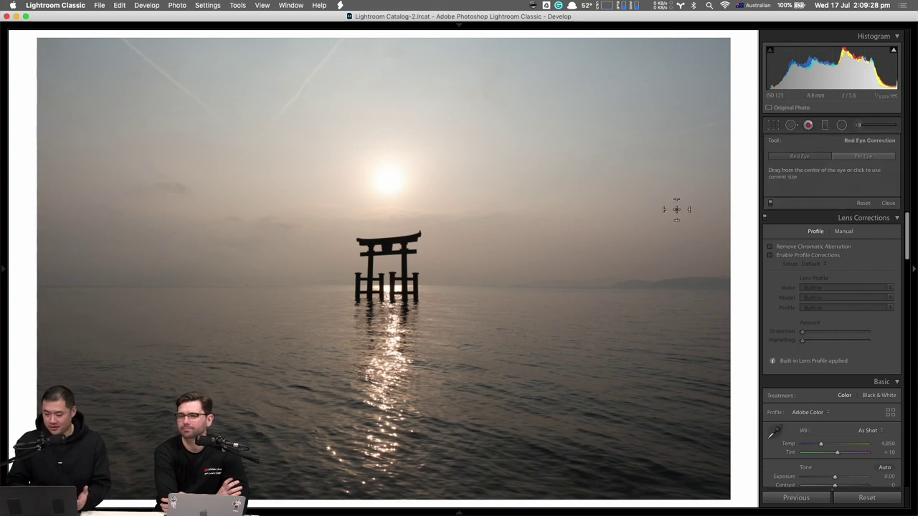
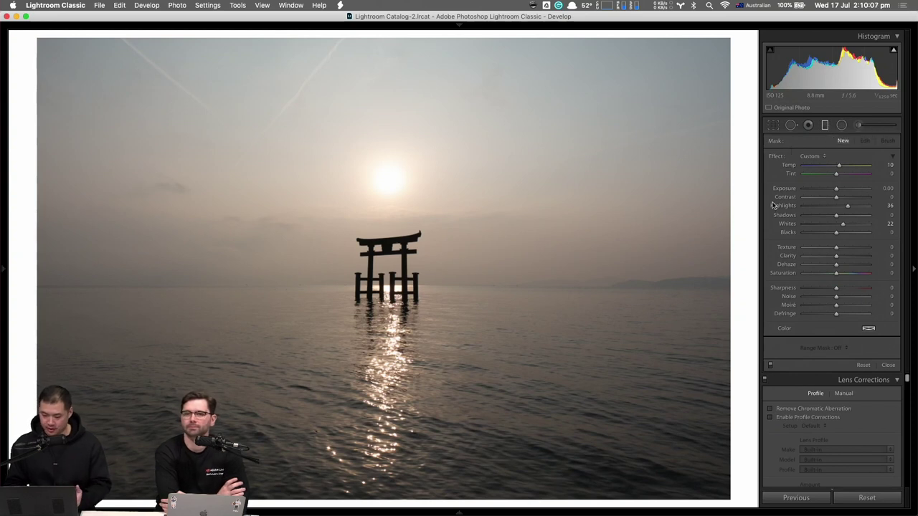
double_click(779, 157)
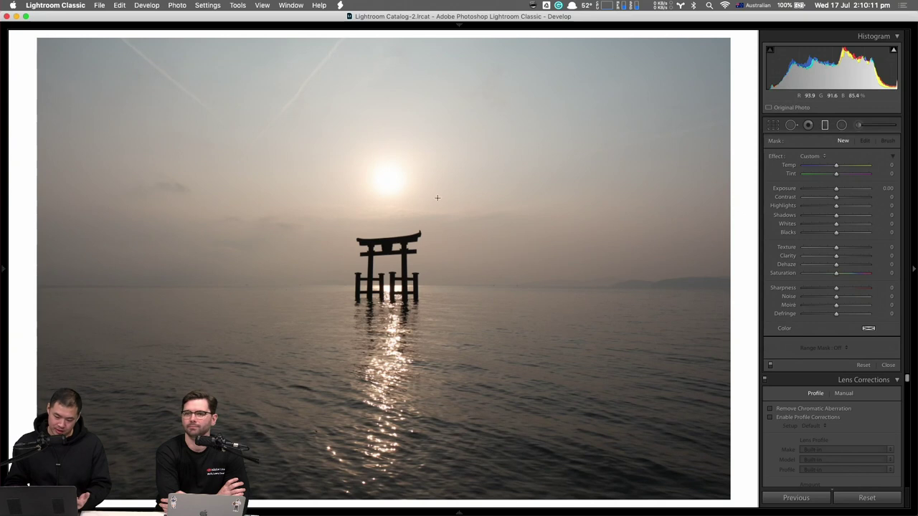
left_click_drag(484, 146, 483, 356)
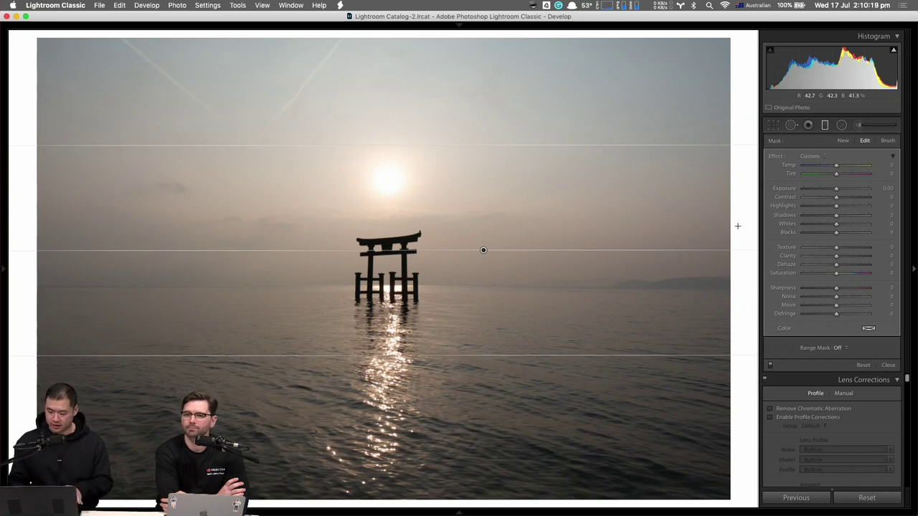
mouse_move(836, 189)
left_mouse_down()
mouse_move(823, 189)
mouse_move(830, 191)
left_mouse_up()
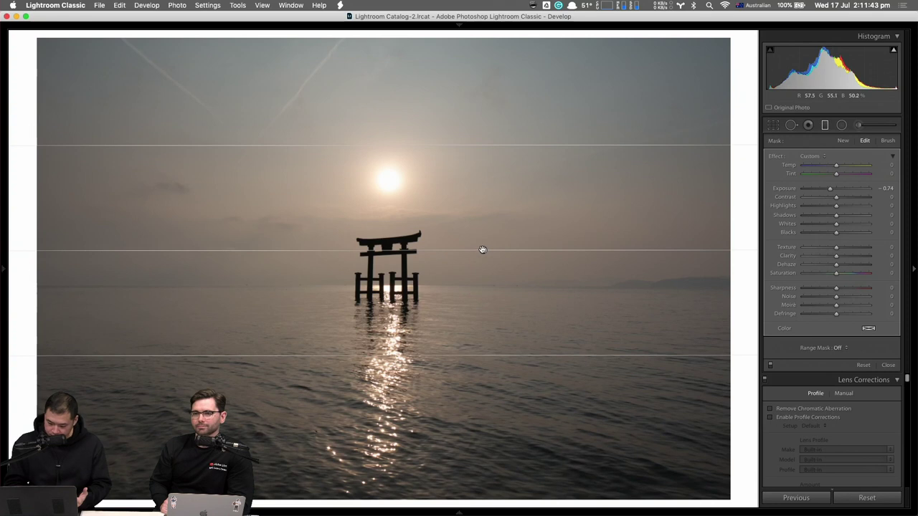
Step: Examine the graduated filter's coverage with its mask overlay, cycling through the overlay colours and ending on green
mouse_move(483, 249)
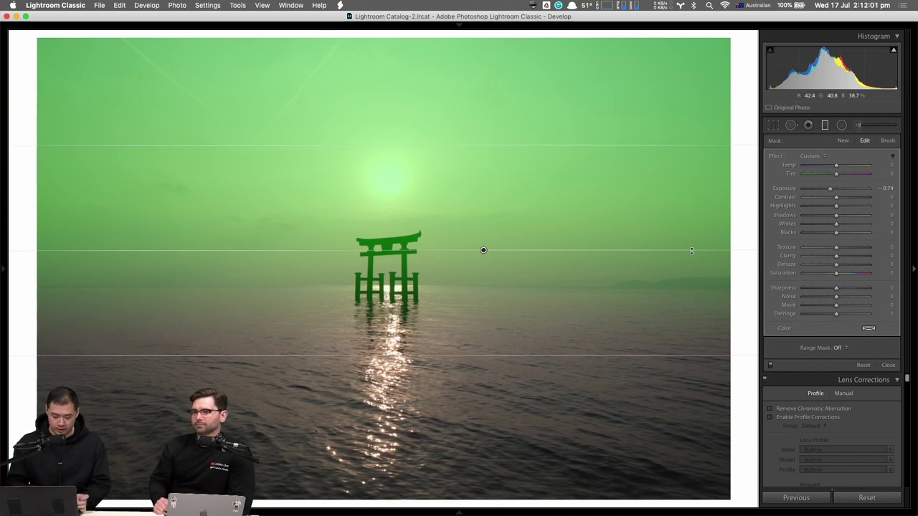
key("shift+o")
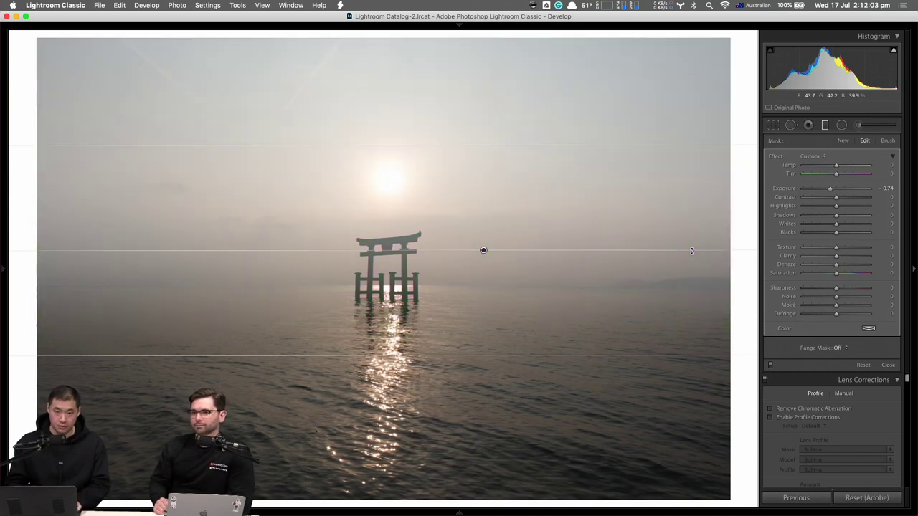
key("shift+o")
key("shift+o")
key("shift+o")
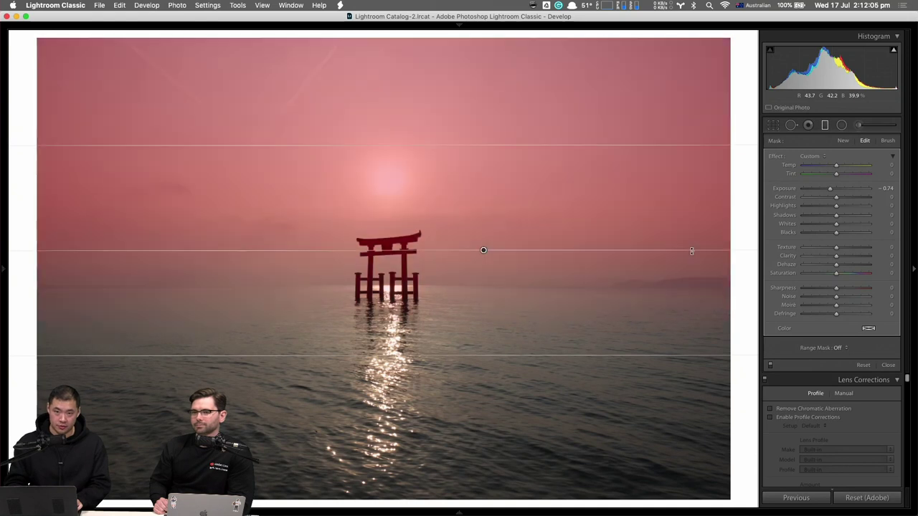
key("shift+o")
key("shift+o")
key("shift+o")
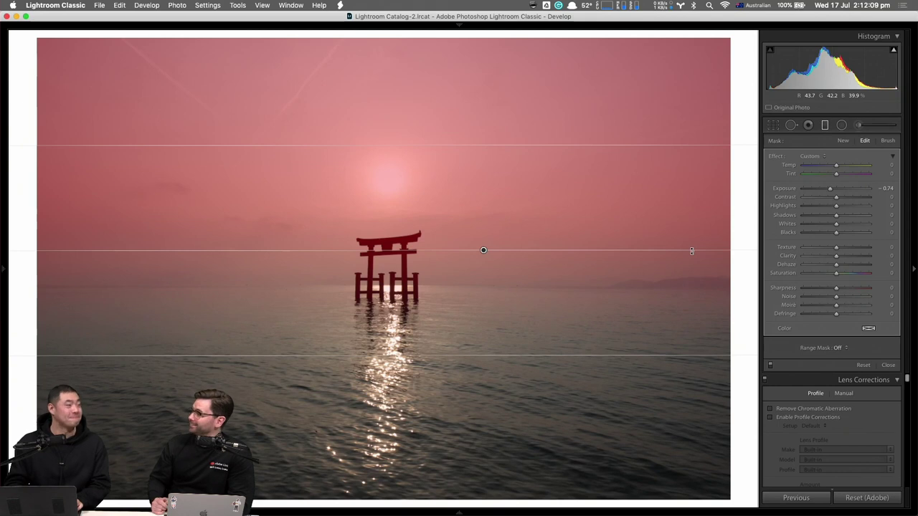
key("shift+o")
key("shift+o")
key("shift+o")
key("shift+o")
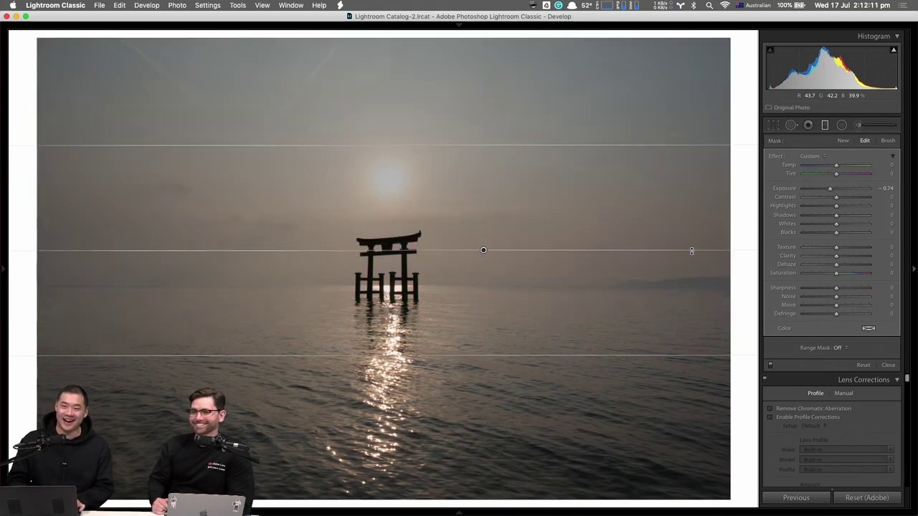
key("shift+o")
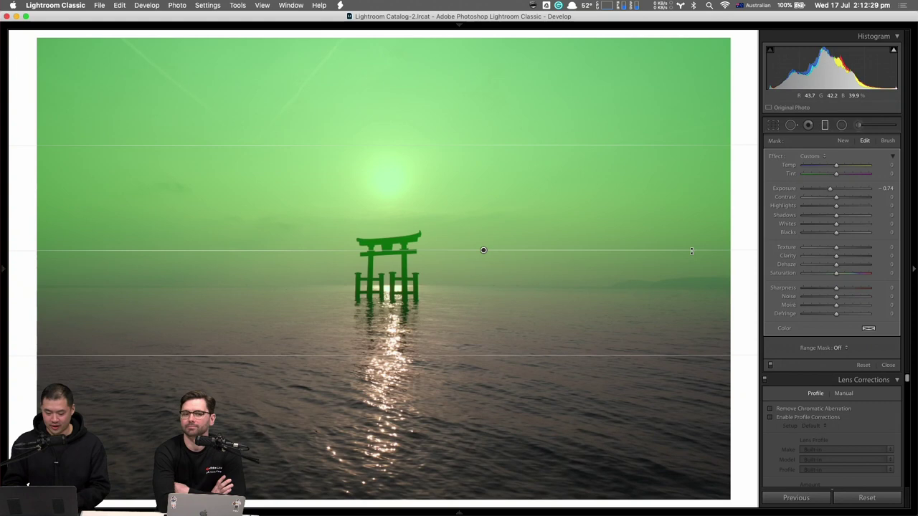
key("o")
key("o")
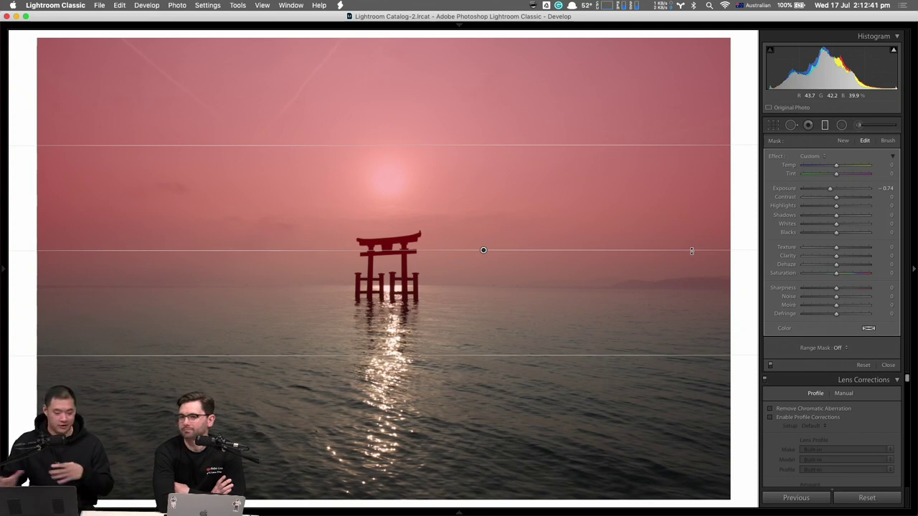
key("shift+o")
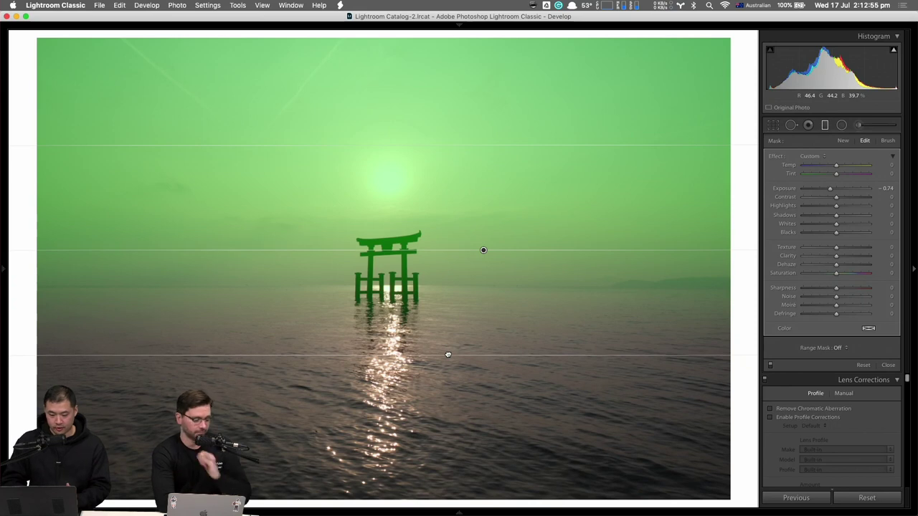
Step: Compress the graduated filter into a narrow transition just above the sun and set its exposure to -2.02
left_click_drag(448, 354, 432, 158)
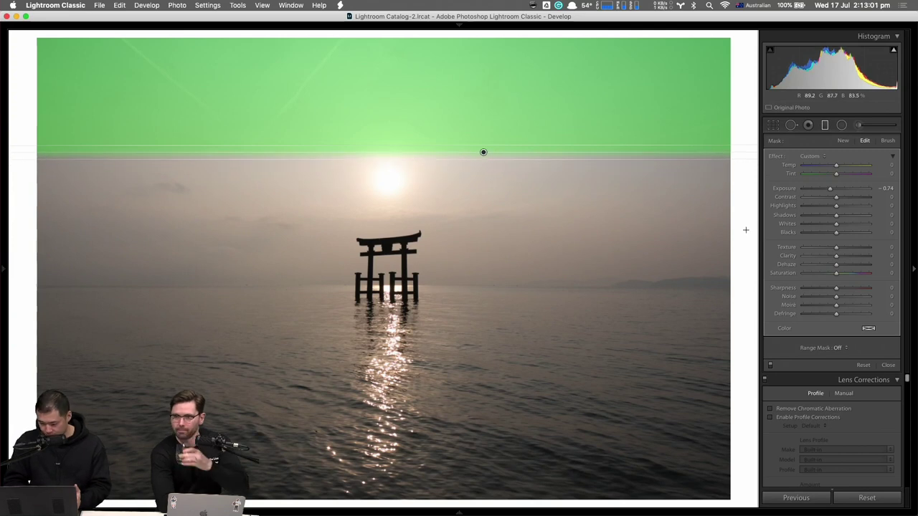
left_click_drag(829, 190, 819, 191)
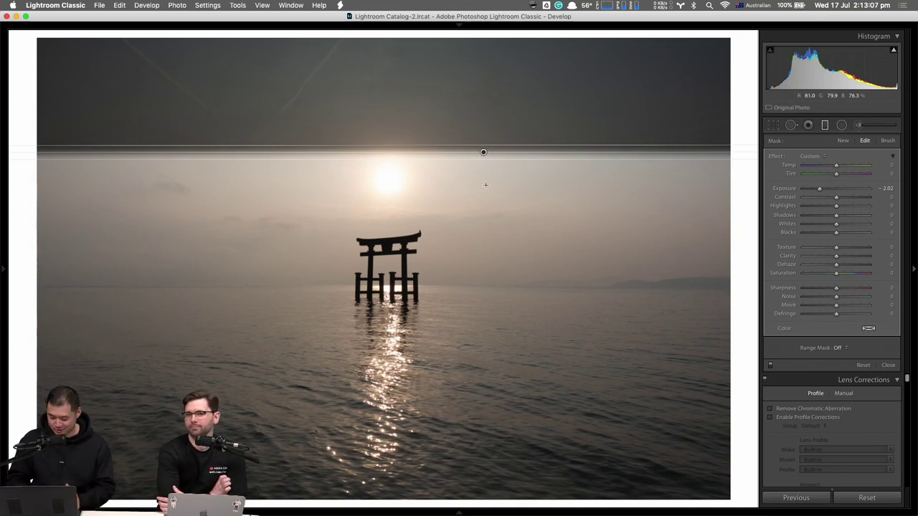
key("m")
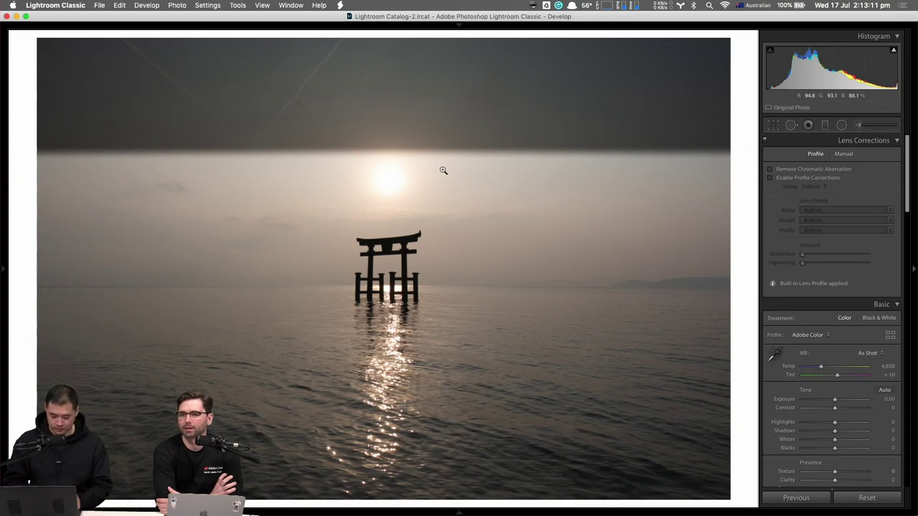
Step: Move the narrow graduated filter down to the horizon and set its exposure to -0.83
key("m")
left_click(483, 152)
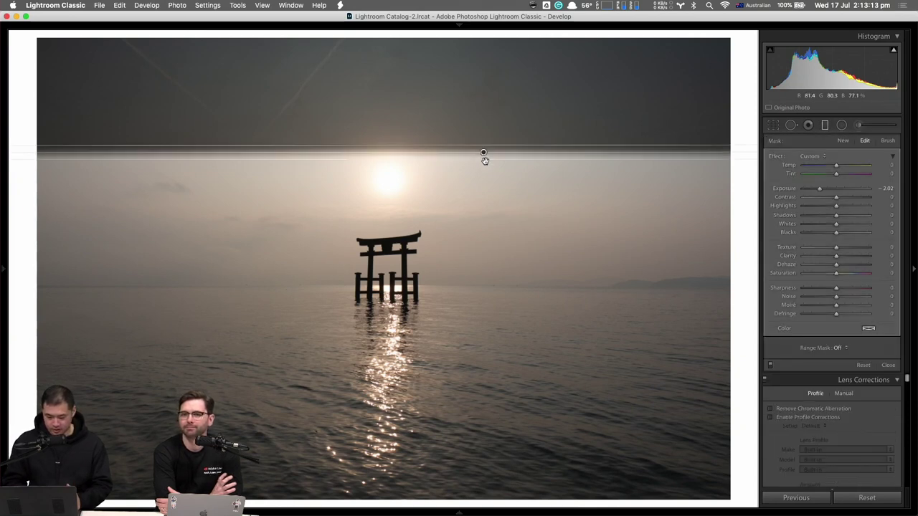
left_click_drag(484, 156, 443, 282)
left_click(830, 189)
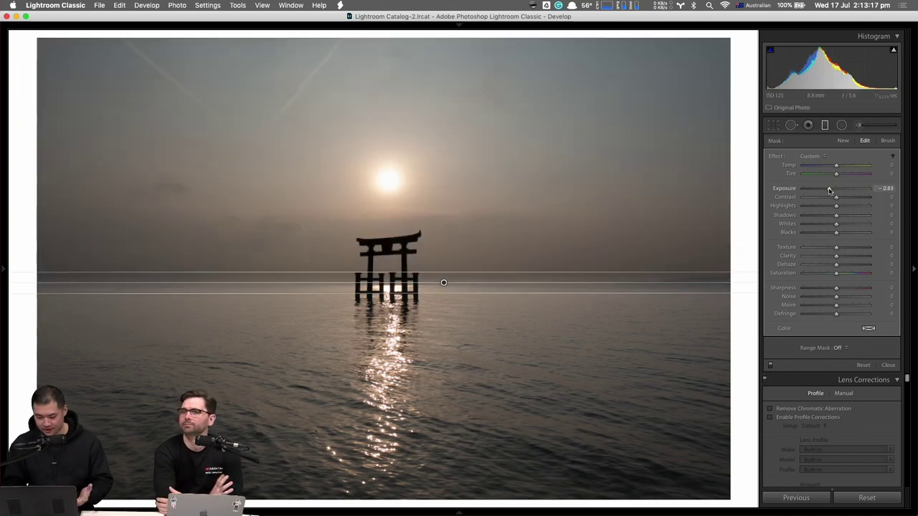
key("m")
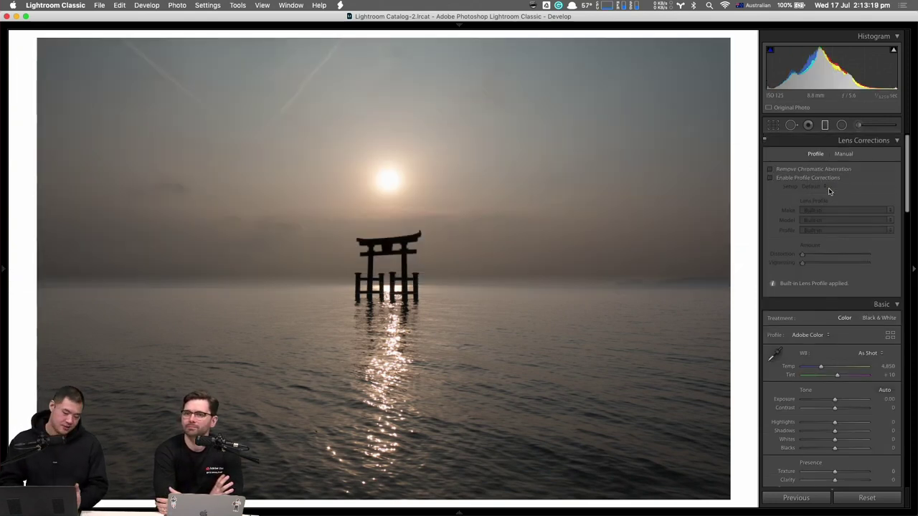
Step: Stretch the graduated filter's transition upward from the horizon to above the sun, then leave the filter tool
key("m")
left_click_drag(444, 278, 465, 127)
key("m")
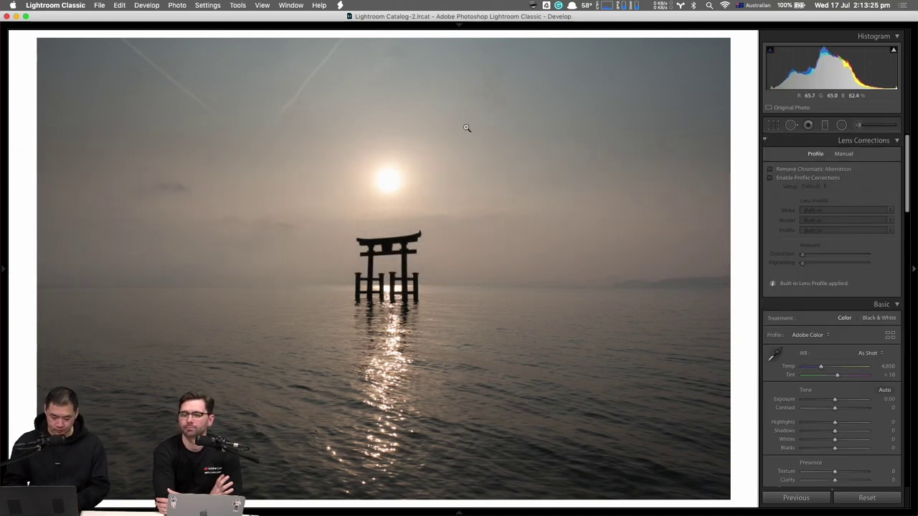
Step: Switch back to the Graduated Filter tool and delete the existing graduated filter from the sky
key("shift+m")
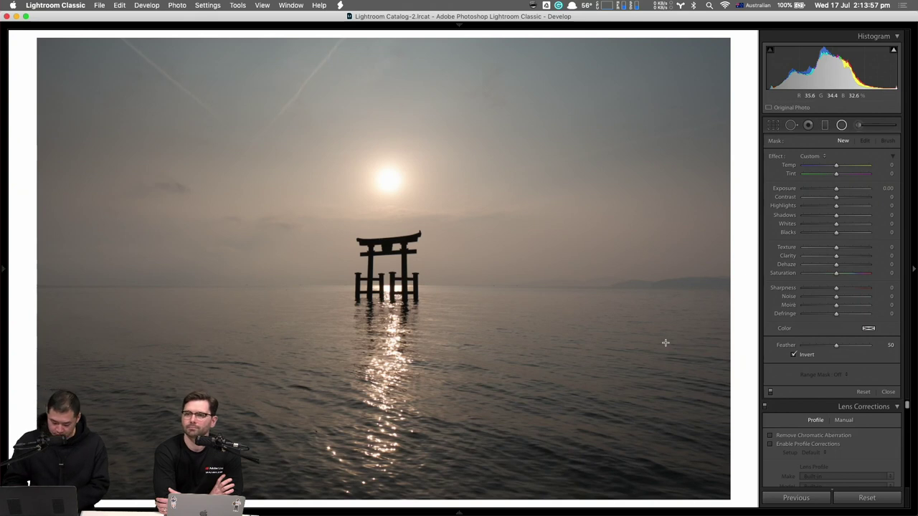
key("shift+m")
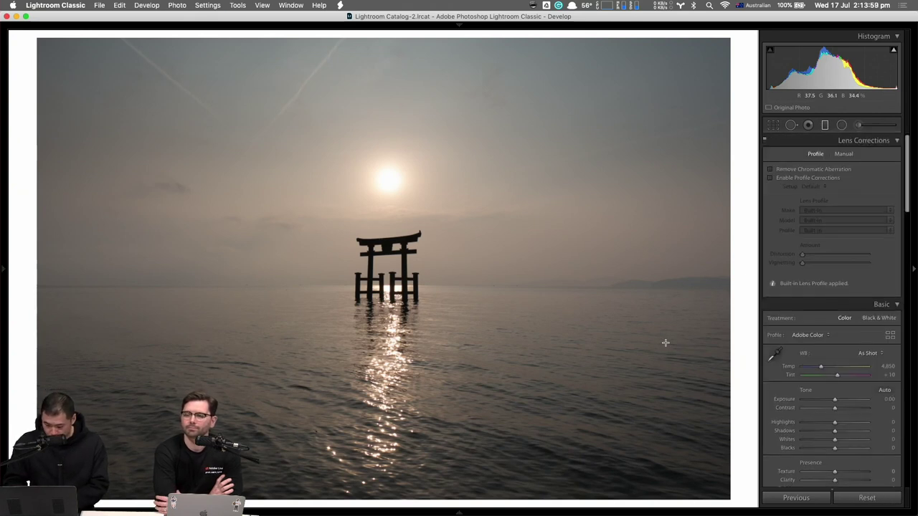
key("m")
left_click(444, 208)
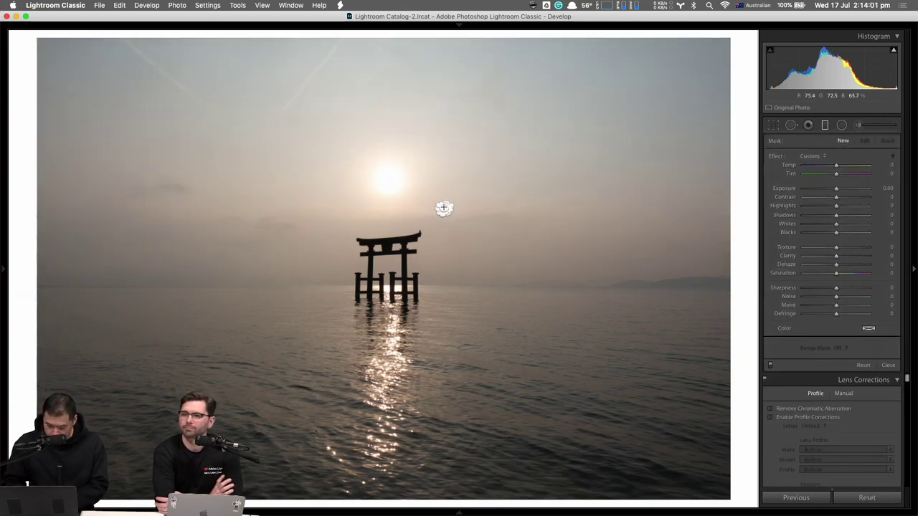
Step: Draw an elliptical radial filter centred on the torii gate and set its exposure to -1.40
left_click(843, 126)
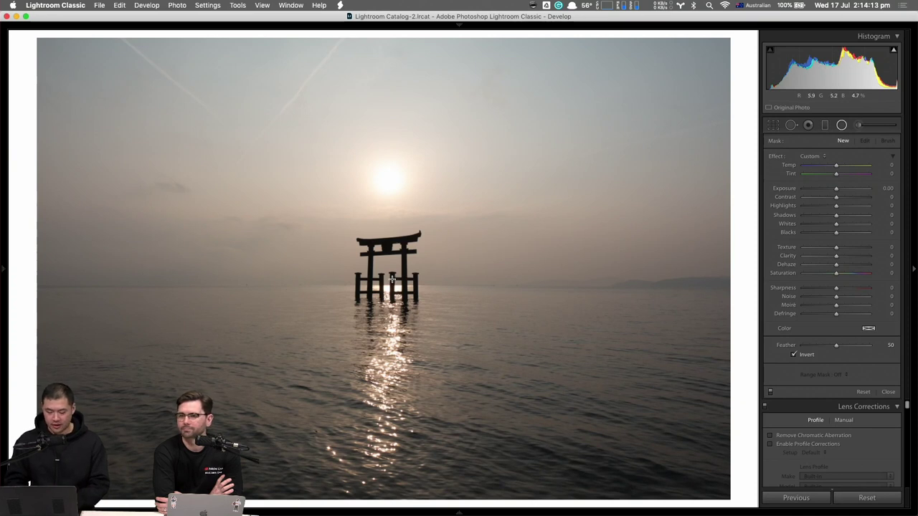
left_click_drag(392, 277, 538, 390)
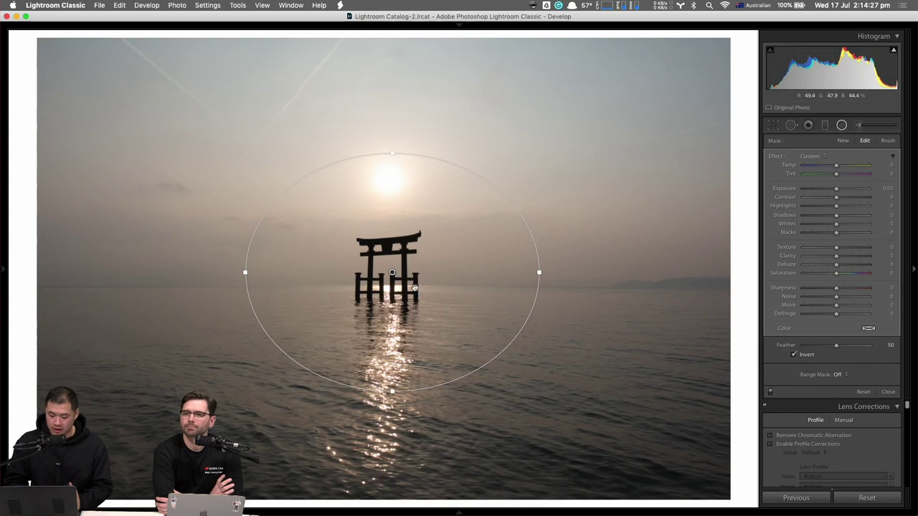
left_click_drag(392, 272, 387, 273)
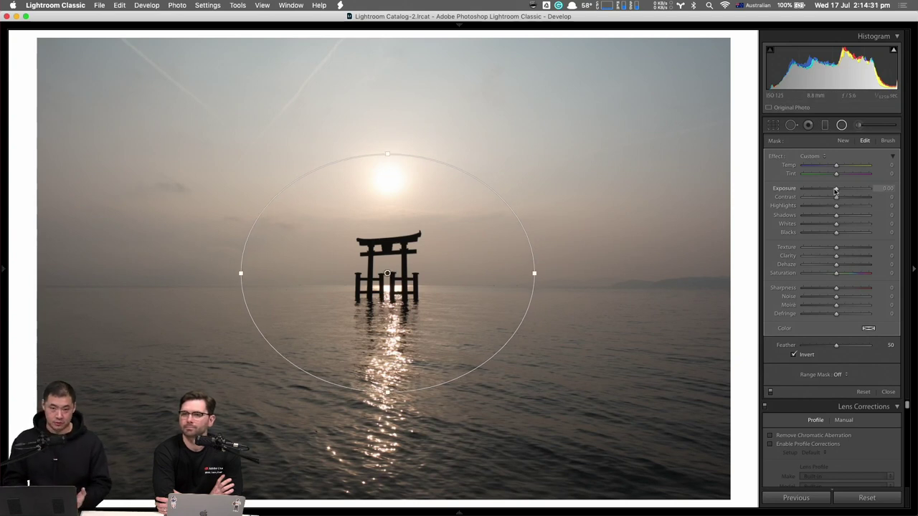
left_click_drag(836, 189, 831, 190)
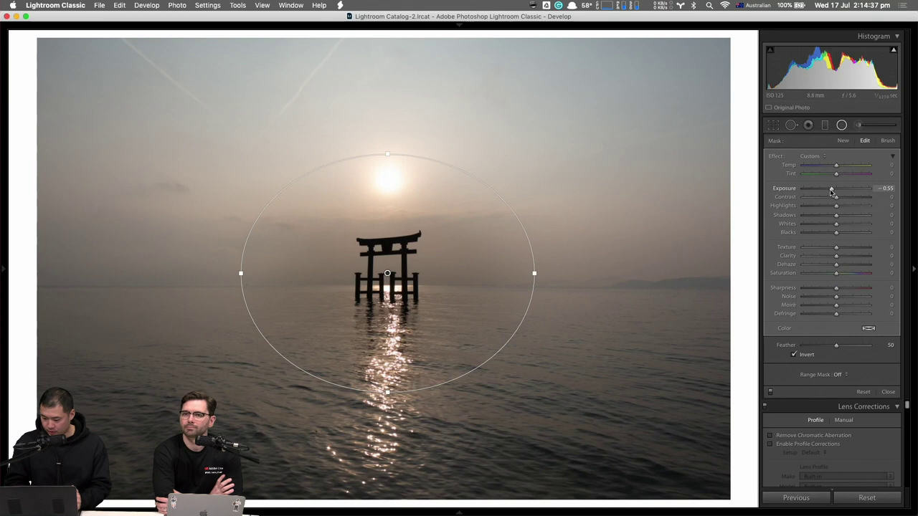
left_click_drag(831, 189, 824, 189)
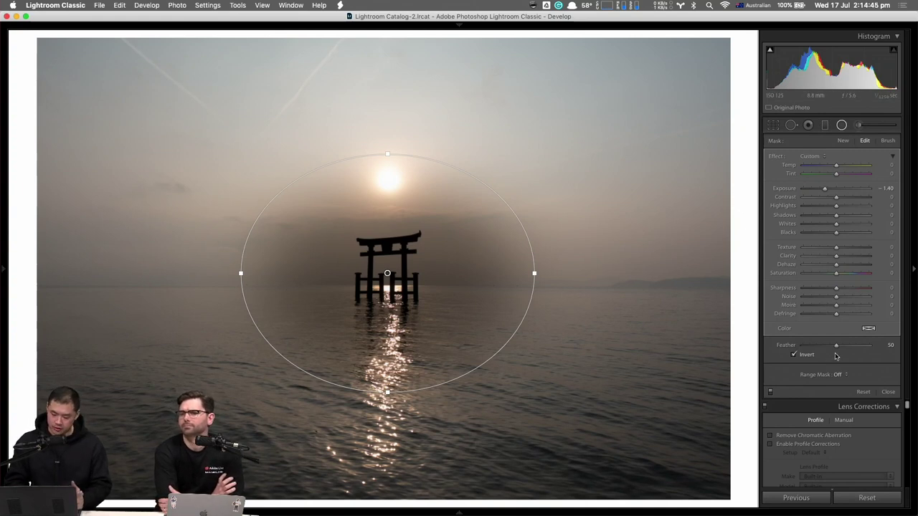
Step: Set the radial filter's feather to 100 and exposure to -0.50, and centre the ellipse on the sun
left_click_drag(839, 347, 885, 350)
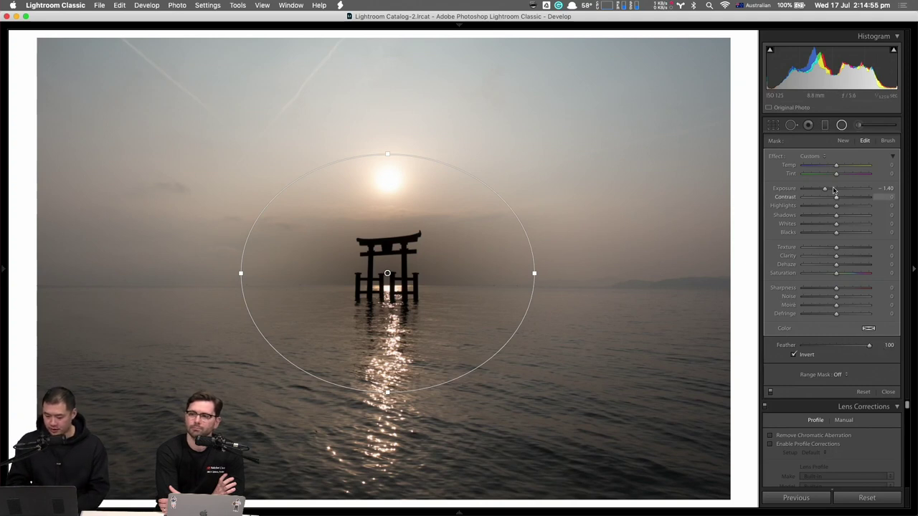
left_click_drag(825, 189, 834, 190)
left_click_drag(385, 273, 385, 181)
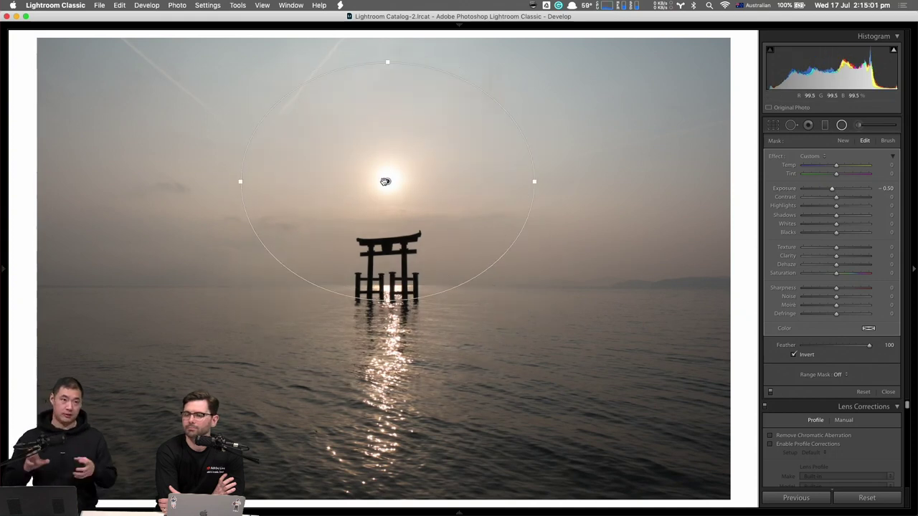
mouse_move(385, 181)
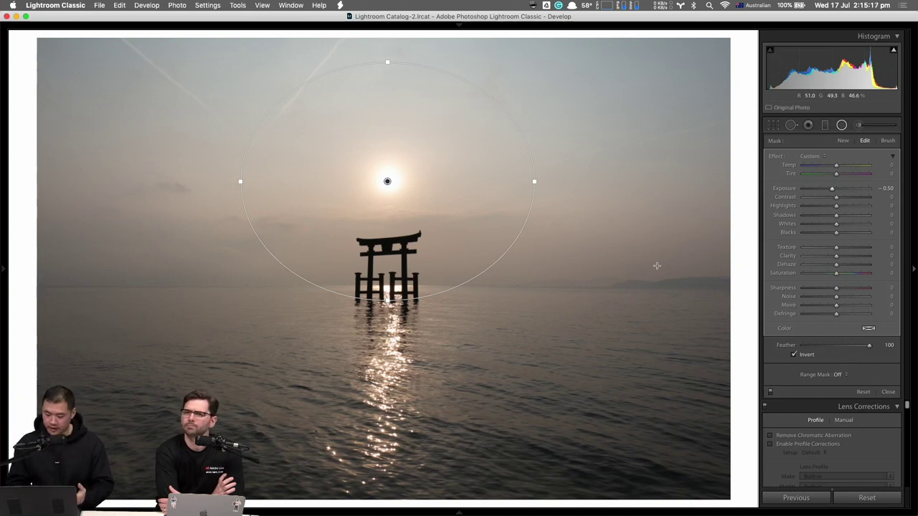
Step: Set the radial filter's exposure to -4.00 and feather to 0, and move the ellipse back over the torii gate
left_click(815, 189)
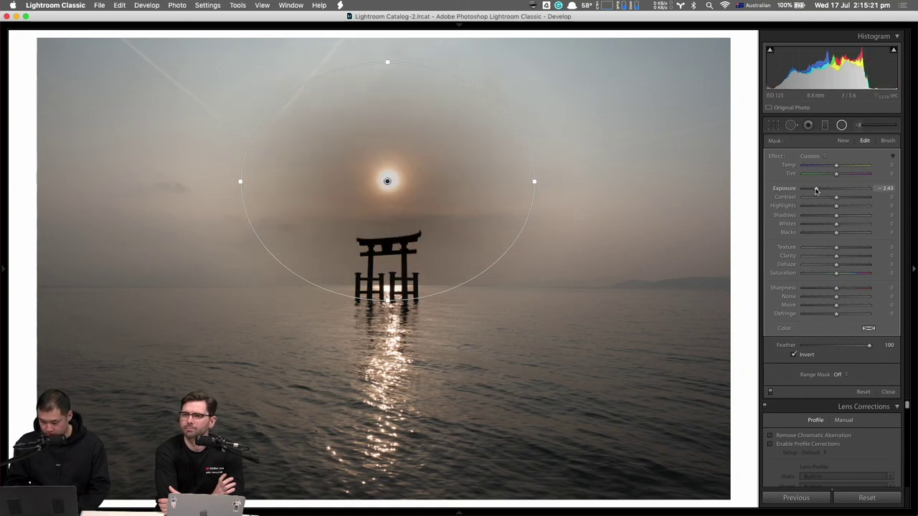
left_click_drag(815, 190, 789, 191)
left_click_drag(823, 345, 741, 357)
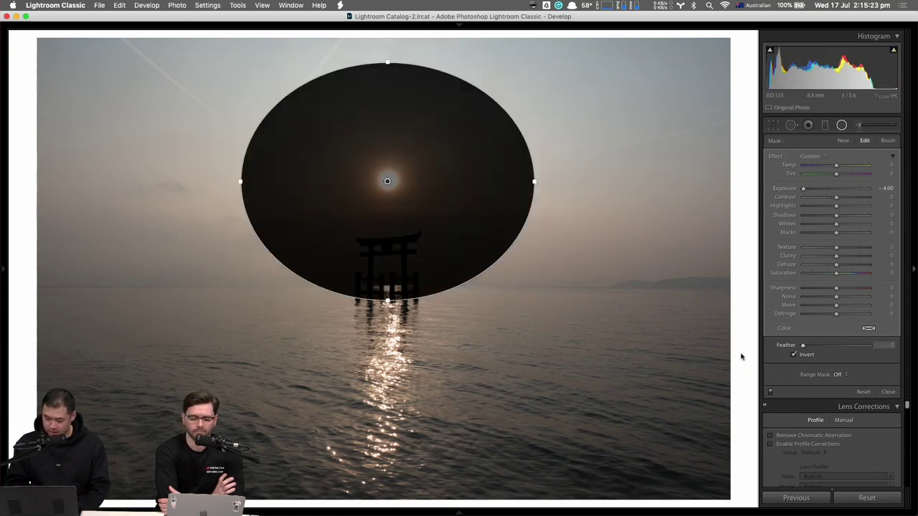
left_click_drag(387, 181, 385, 278)
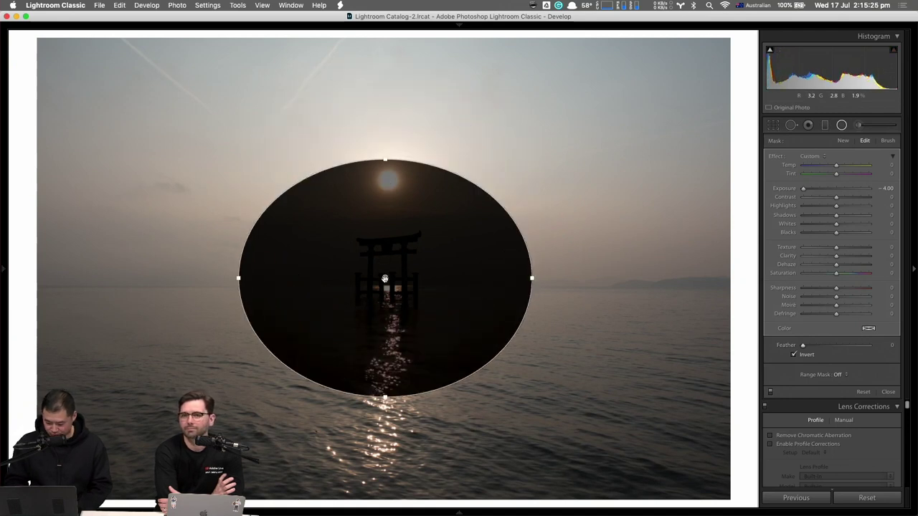
Step: Compare the radial filter with Invert on and off, ending with it off, and delete the filter
key("shift+m")
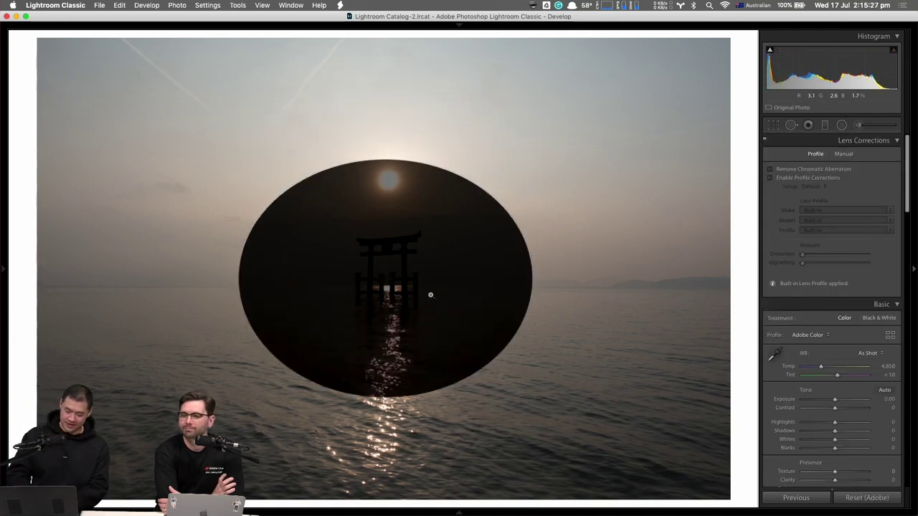
key("shift+m")
left_click(383, 279)
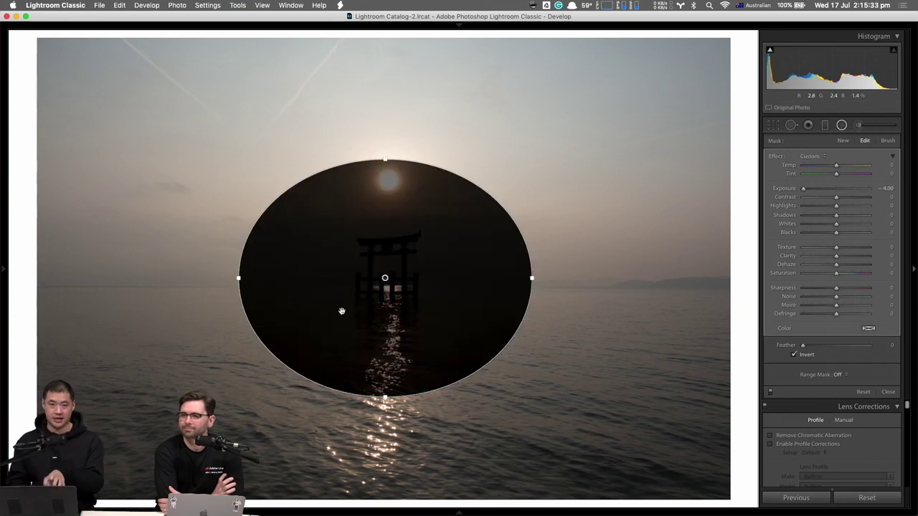
left_click(793, 355)
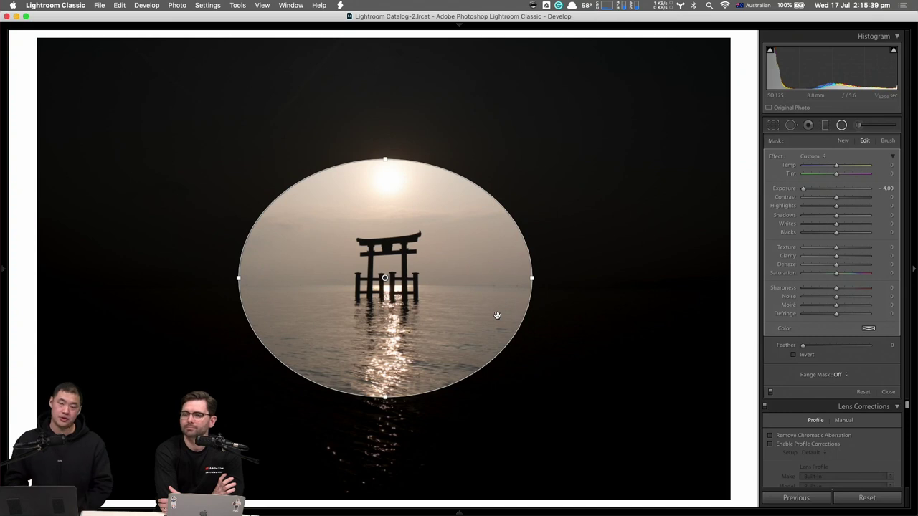
left_click(794, 355)
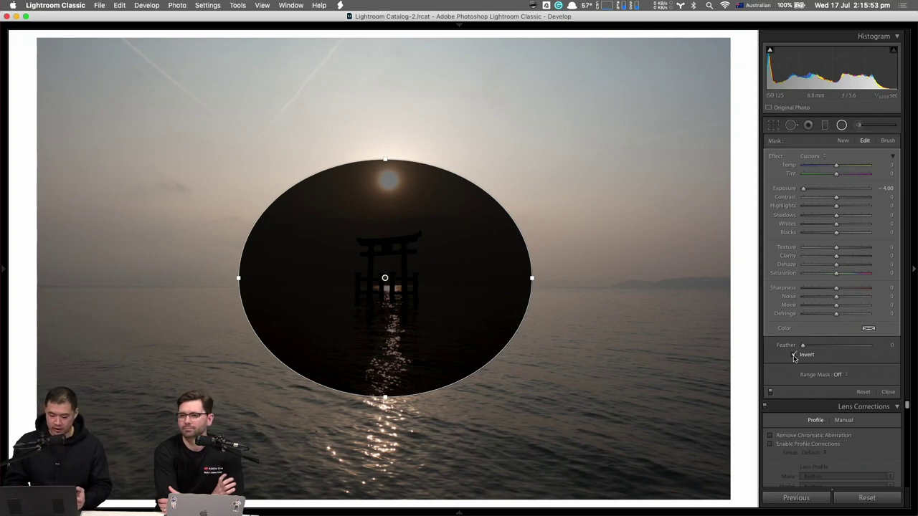
left_click(794, 356)
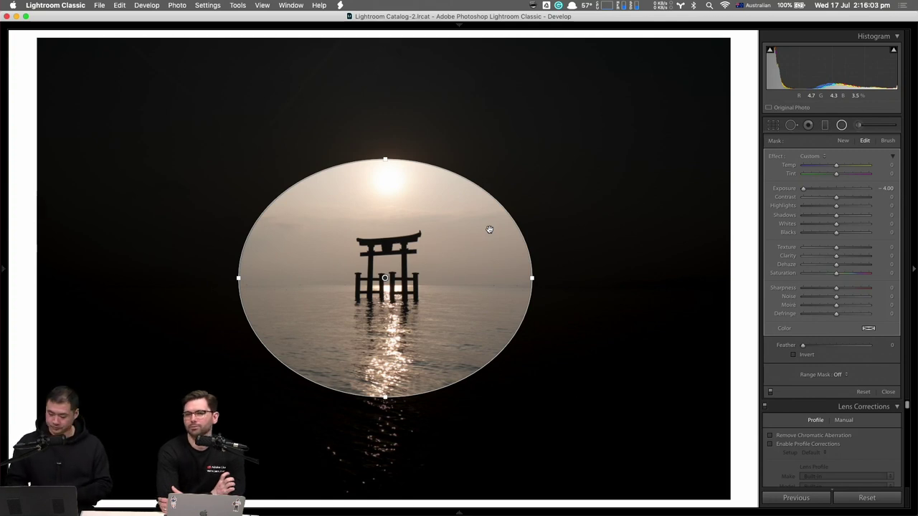
key("Delete")
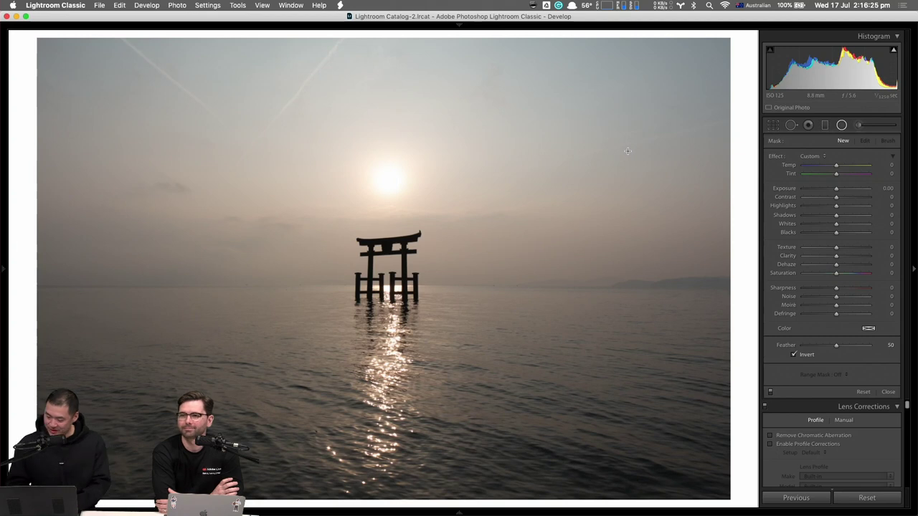
Step: Paint a dark band across the sky behind the torii gate using an adjustment brush with exposure -3.10, size 23 and flow 61
left_click(870, 125)
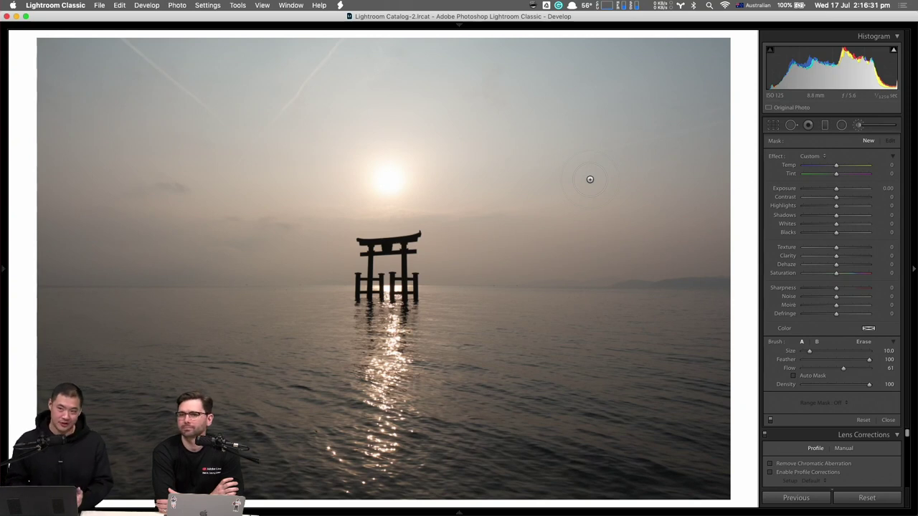
left_click_drag(836, 188, 810, 191)
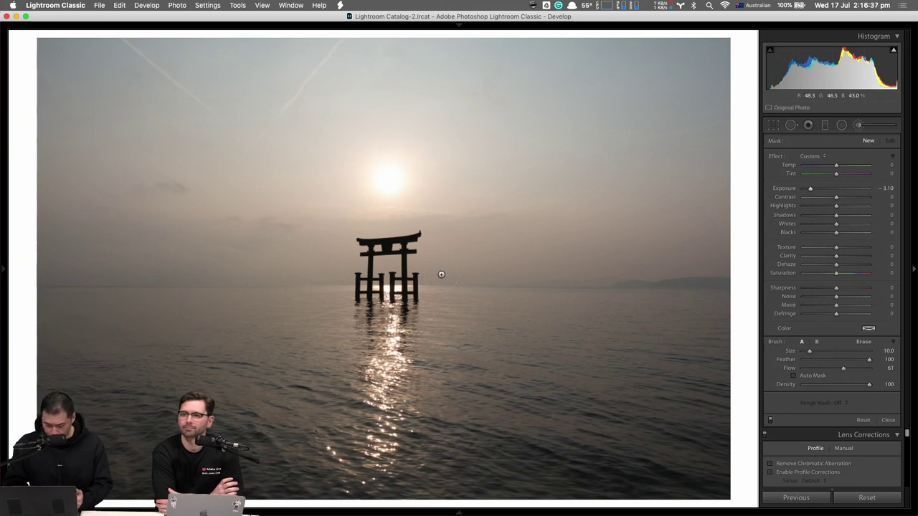
scroll(727, 348, "up", 5)
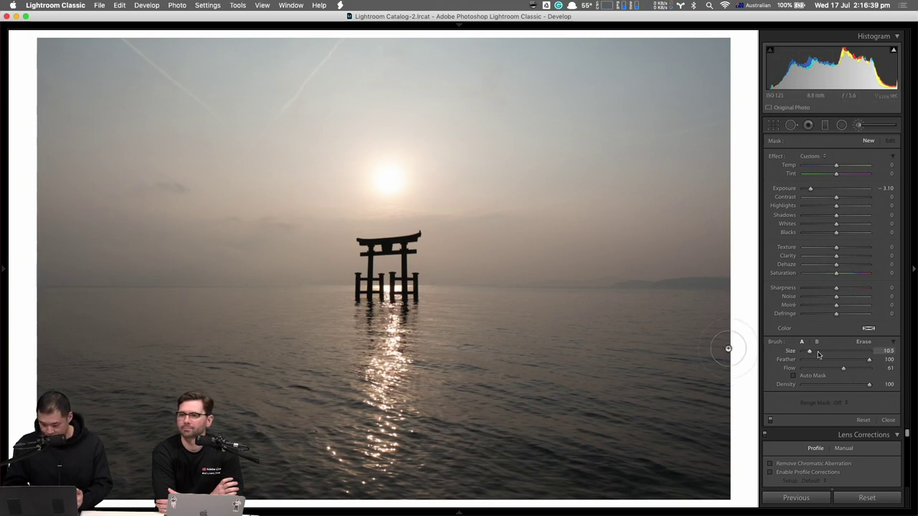
scroll(728, 349, "down", 1)
scroll(563, 270, "down", 3)
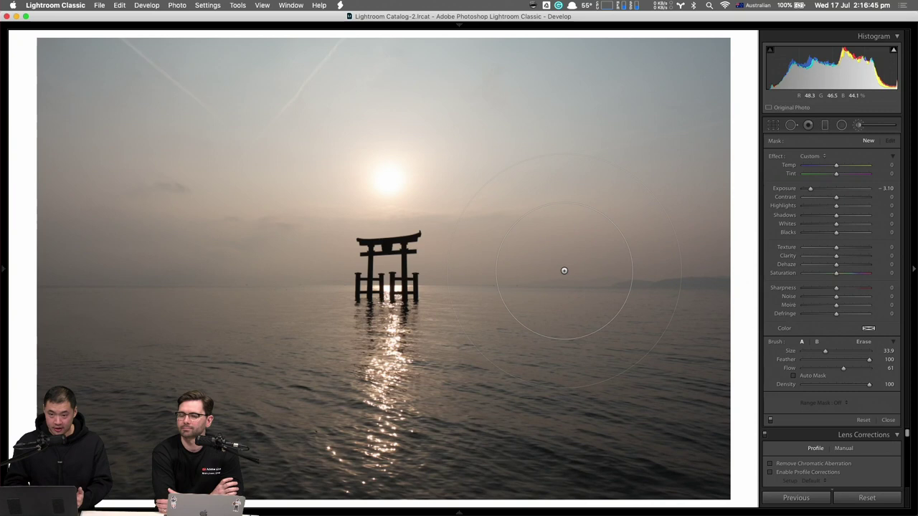
scroll(563, 270, "down", 1)
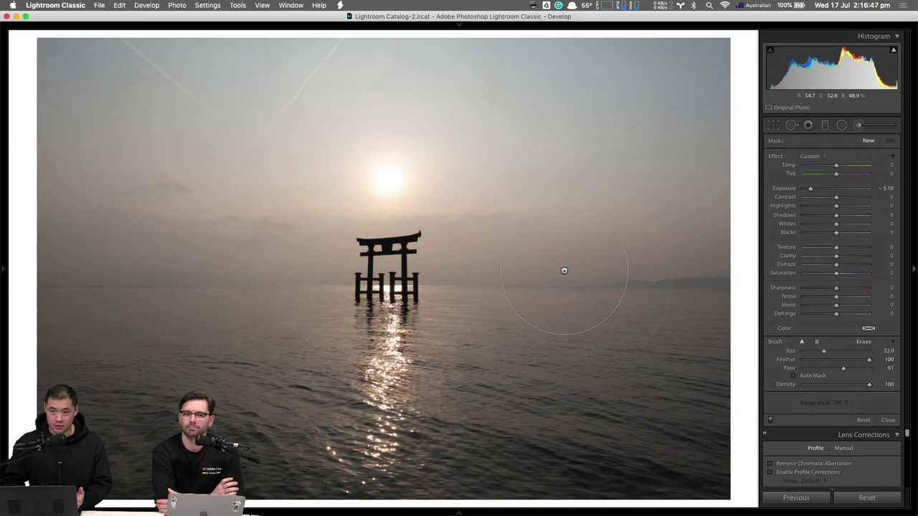
scroll(563, 268, "down", 4)
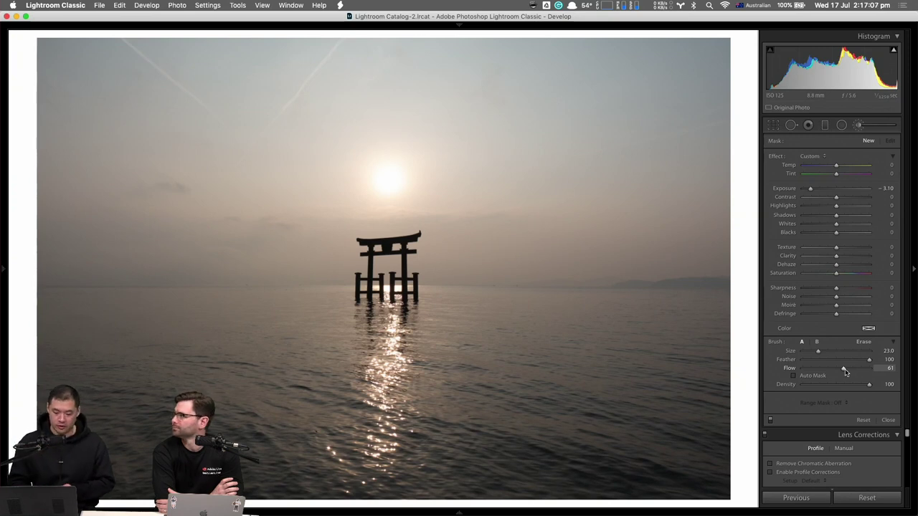
mouse_move(175, 233)
left_mouse_down()
mouse_move(490, 243)
mouse_move(175, 232)
left_mouse_up()
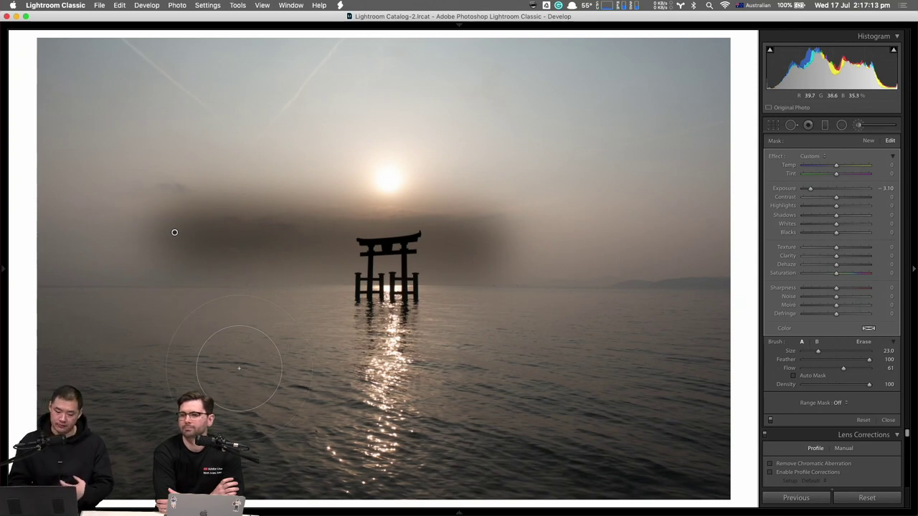
mouse_move(242, 241)
left_mouse_down()
mouse_move(491, 241)
mouse_move(188, 239)
mouse_move(468, 251)
mouse_move(201, 255)
mouse_move(437, 257)
mouse_move(143, 241)
left_mouse_up()
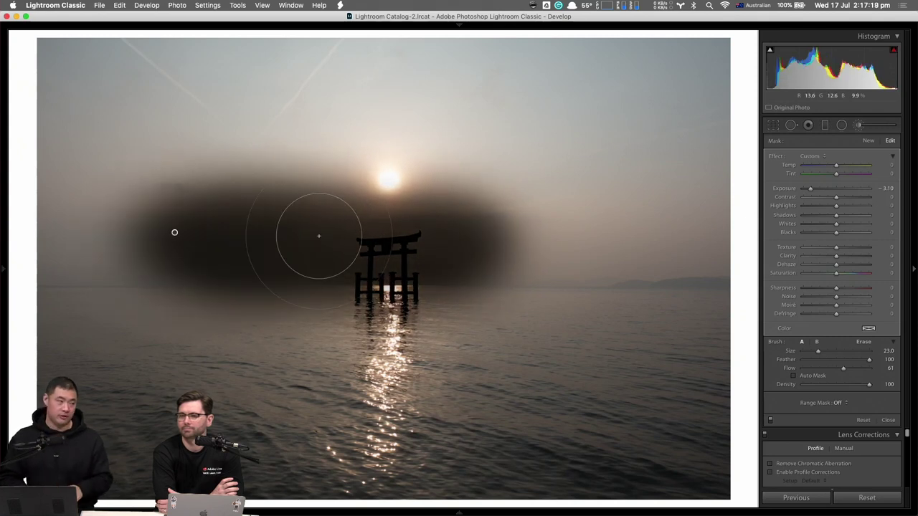
Step: Set the brush to size 13, flow 100 and density 26, and paint a patch in the sky above the dark band
scroll(387, 254, "down", 4)
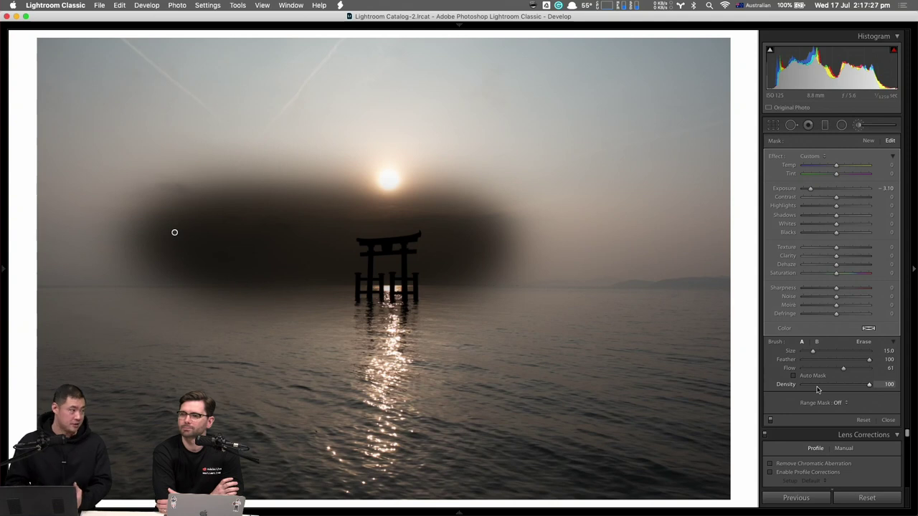
left_click(869, 369)
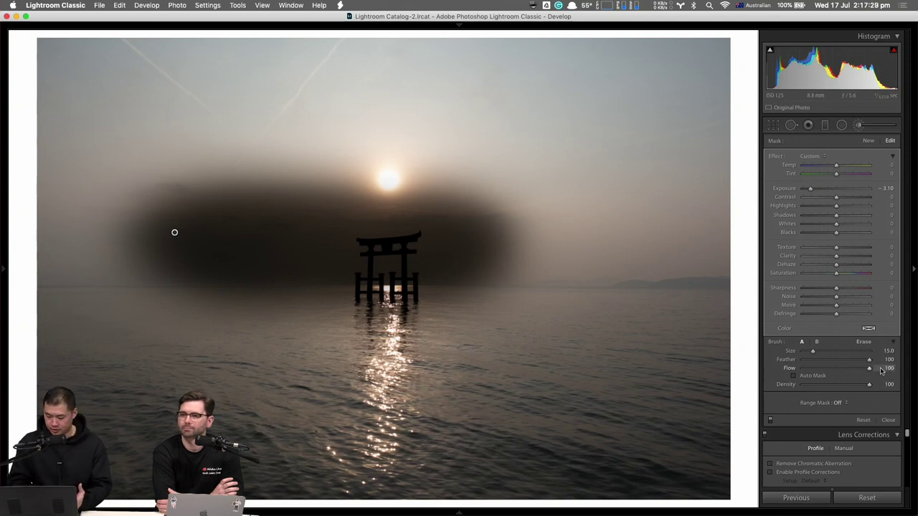
left_click_drag(855, 384, 820, 385)
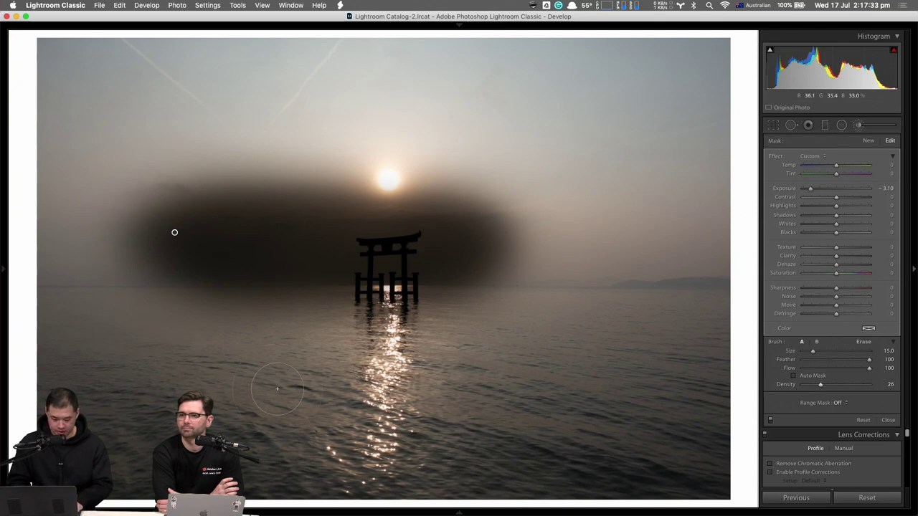
scroll(282, 376, "down", 2)
mouse_move(174, 101)
left_mouse_down()
mouse_move(371, 105)
mouse_move(251, 89)
mouse_move(192, 117)
mouse_move(372, 106)
mouse_move(190, 117)
left_mouse_up()
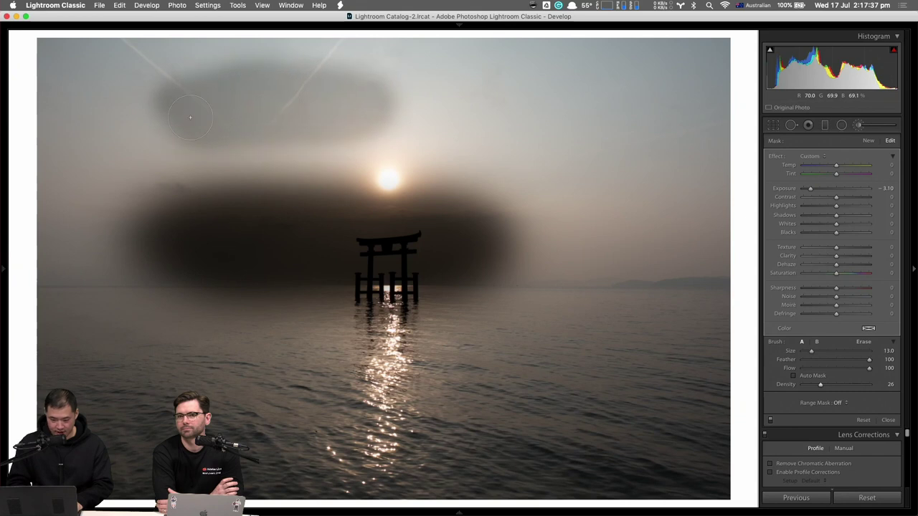
mouse_move(277, 112)
left_mouse_down()
mouse_move(338, 111)
mouse_move(157, 121)
mouse_move(312, 113)
mouse_move(229, 105)
mouse_move(174, 114)
mouse_move(335, 107)
left_mouse_up()
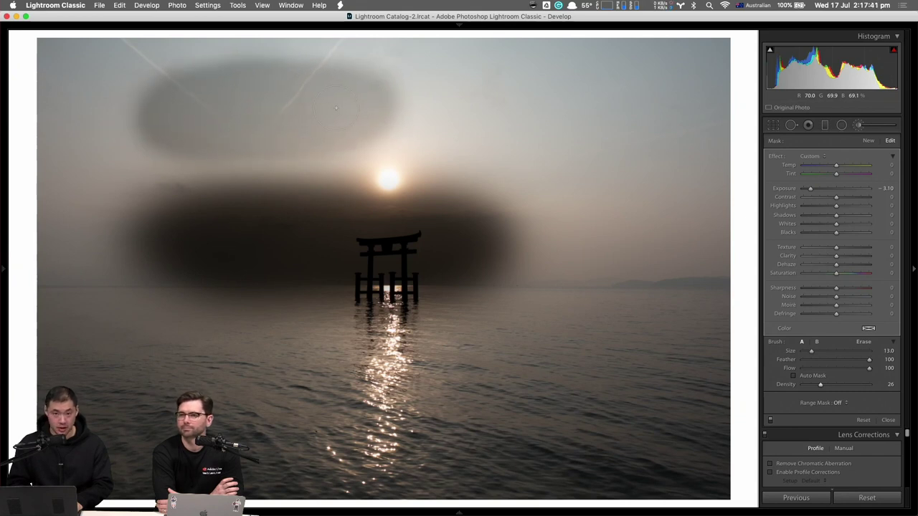
Step: Set the brush density to 100 and flow to 77, and delete the painted brush adjustment
mouse_move(820, 385)
left_mouse_down()
mouse_move(874, 385)
mouse_move(854, 370)
left_mouse_up()
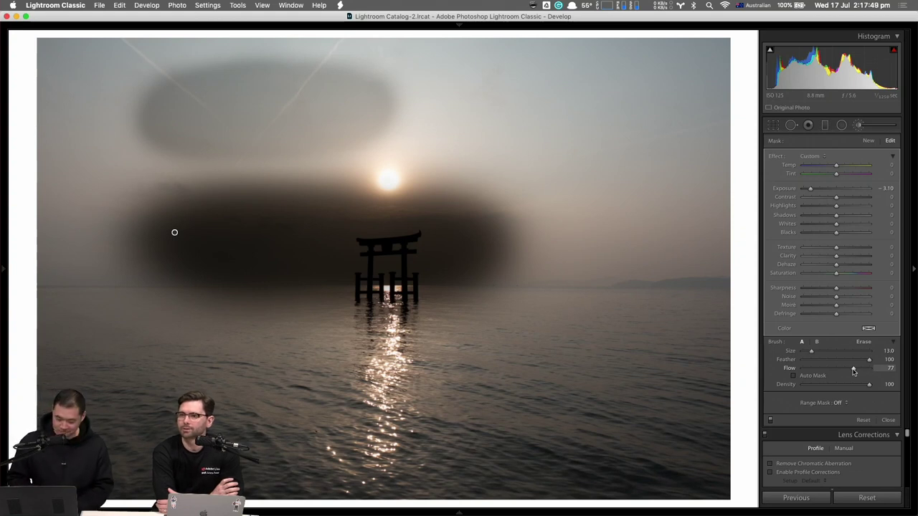
key("Delete")
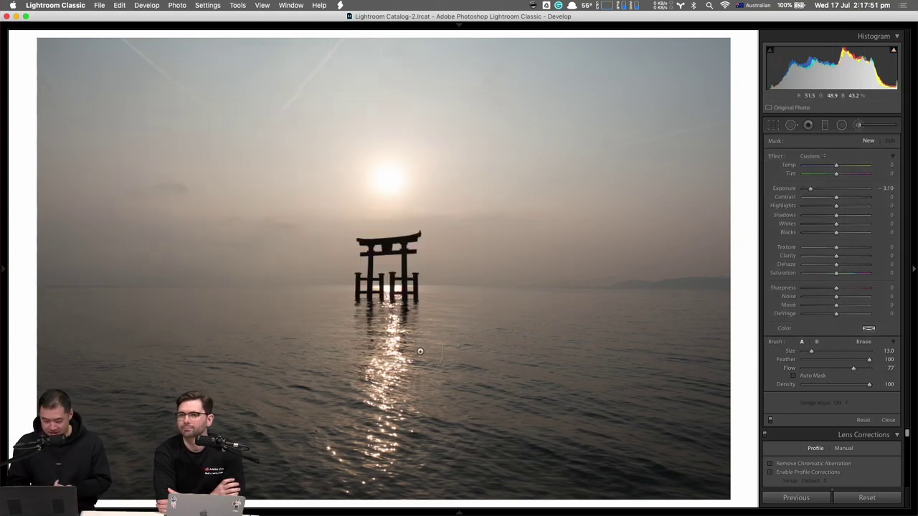
Step: Open the stormy Sydney Opera House photo for developing and enable chromatic aberration removal and lens profile corrections
key("g")
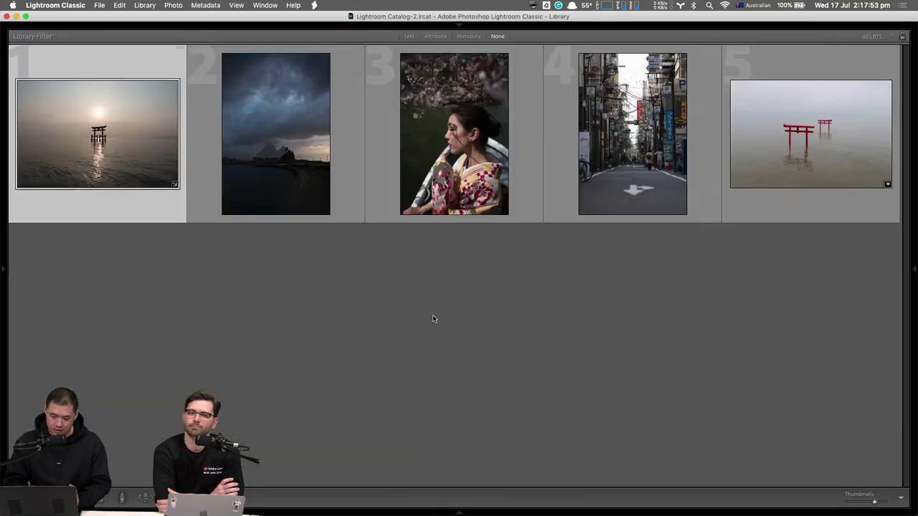
left_click(433, 318)
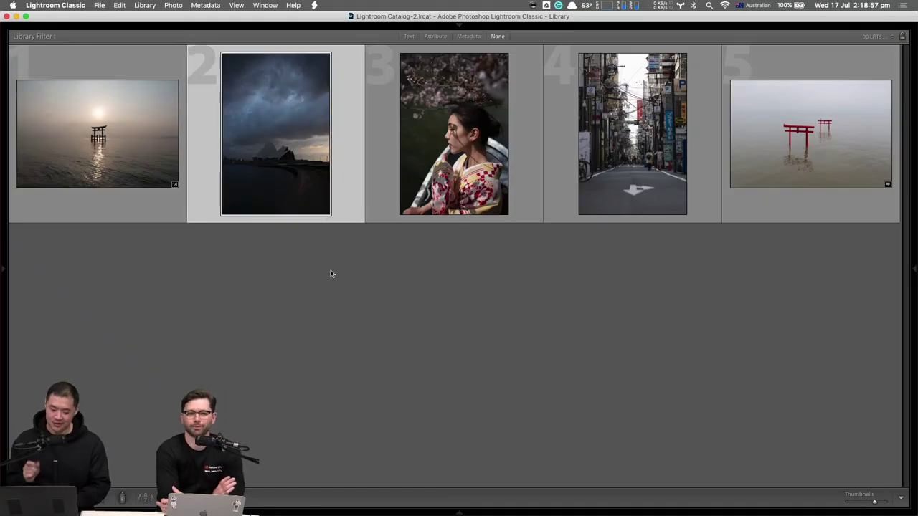
key("d")
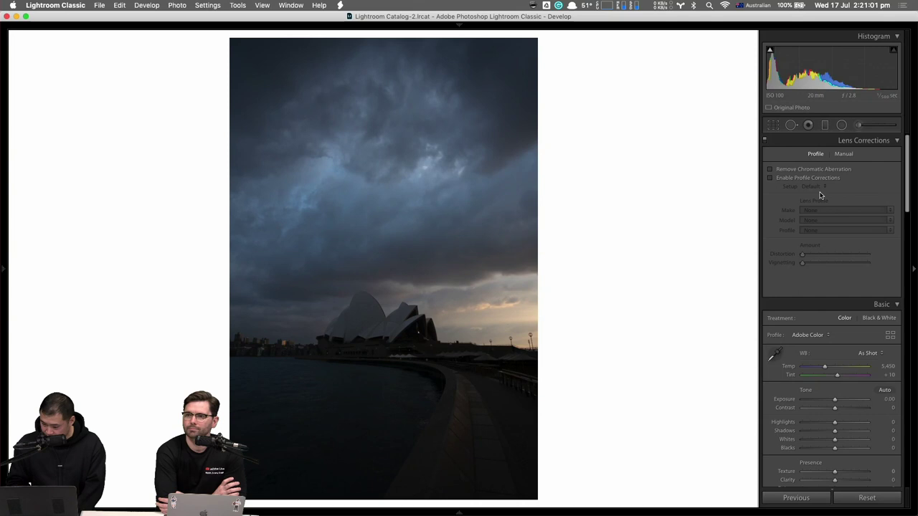
left_click(788, 170)
left_click(788, 178)
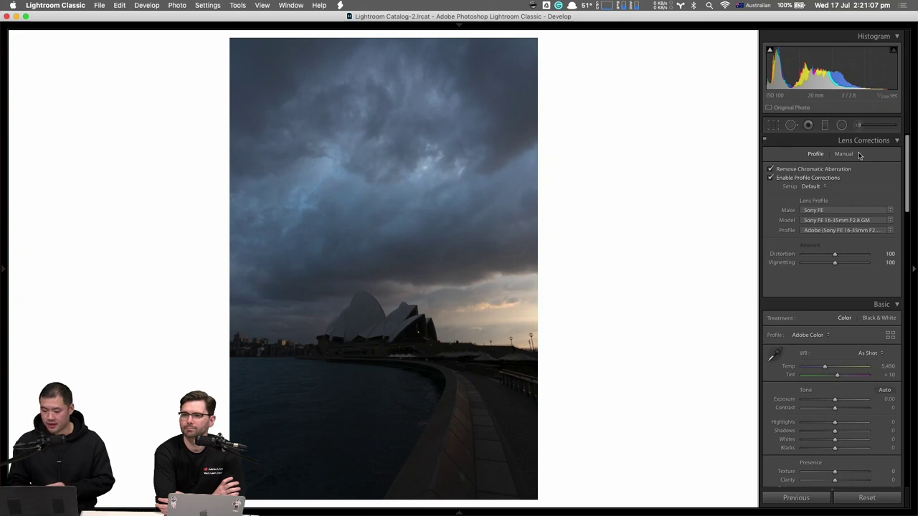
Step: Review the custom order of the Develop panels, with Lens Corrections first, and close the customization dialog without saving
right_click(793, 143)
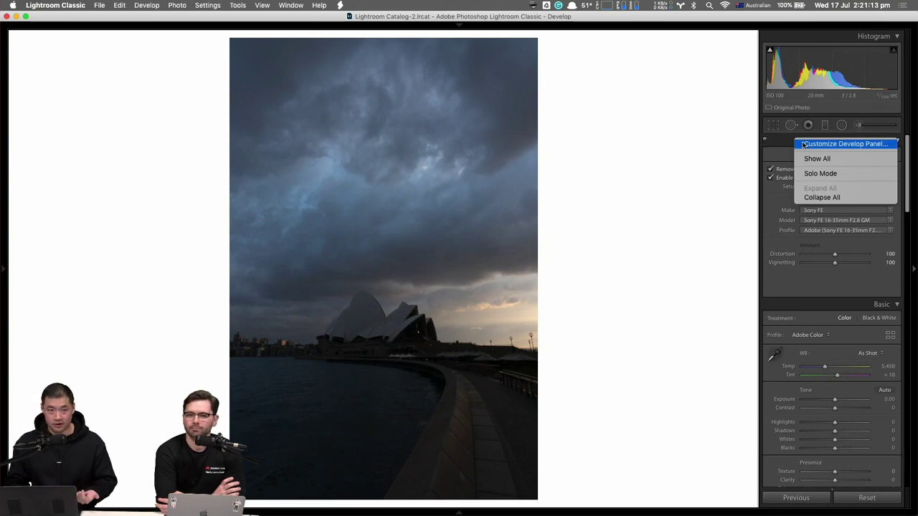
left_click(803, 145)
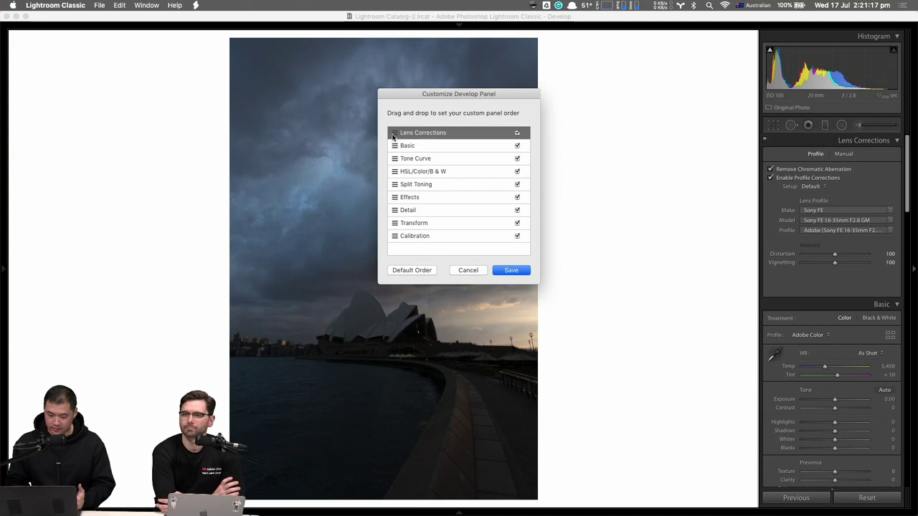
mouse_move(393, 136)
left_mouse_down()
mouse_move(395, 239)
mouse_move(402, 135)
left_mouse_up()
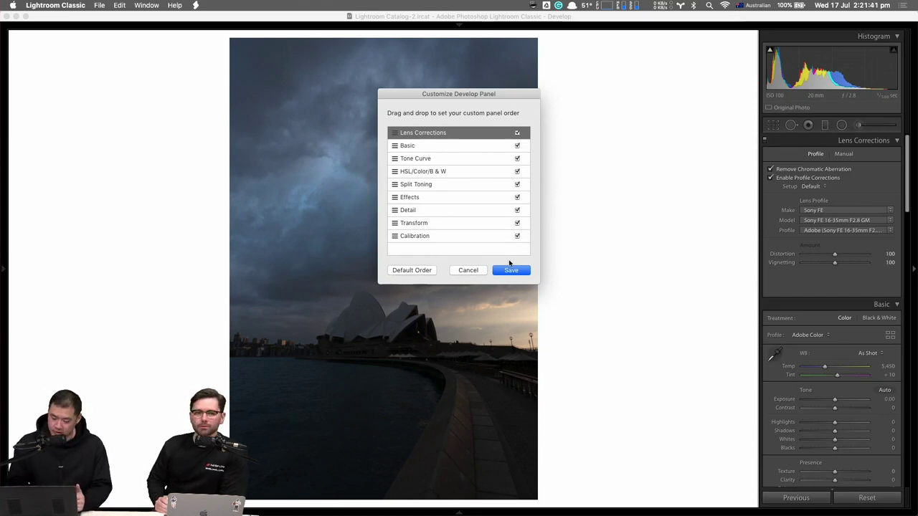
left_click(470, 272)
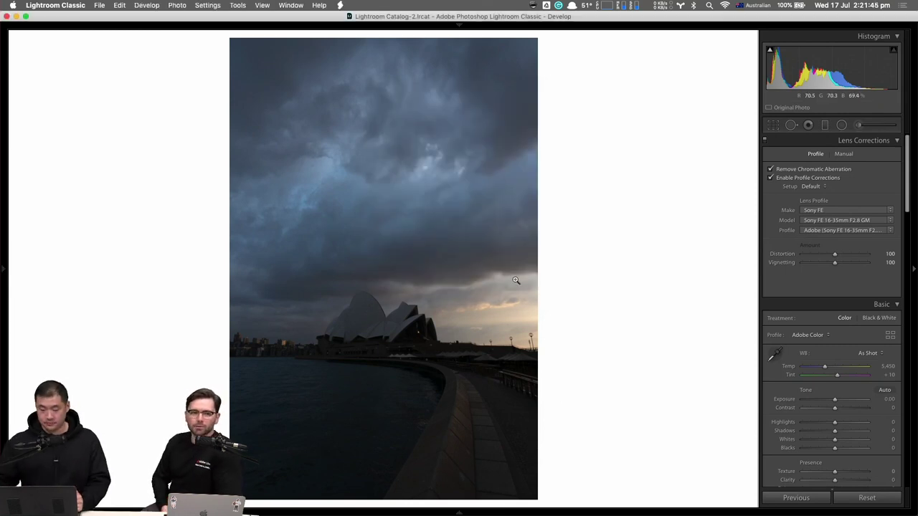
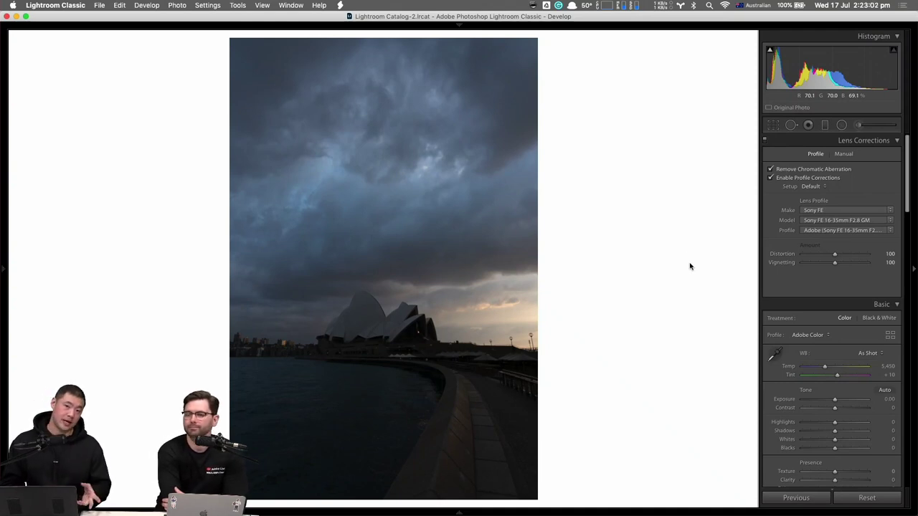
Step: Set the Opera House photo's exposure to +1.00
scroll(847, 266, "down", 5)
scroll(846, 270, "down", 2)
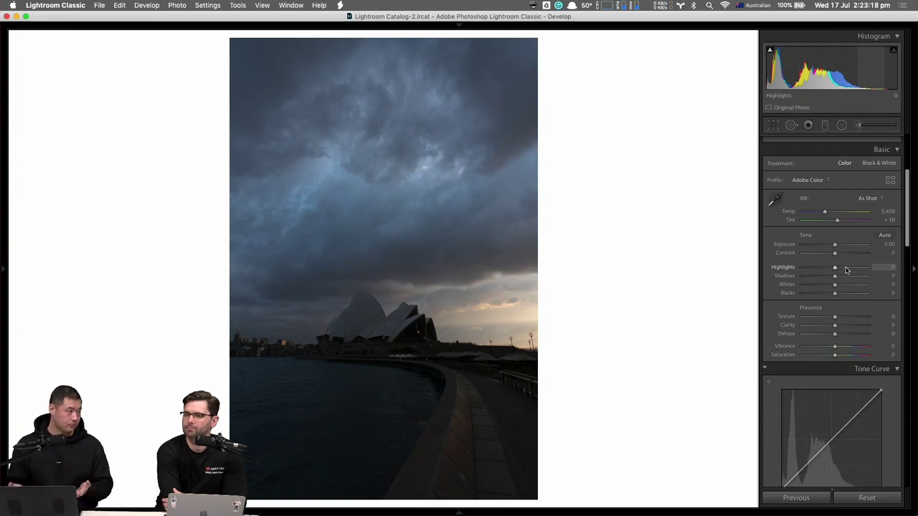
left_click(888, 244)
type("1")
key("Return")
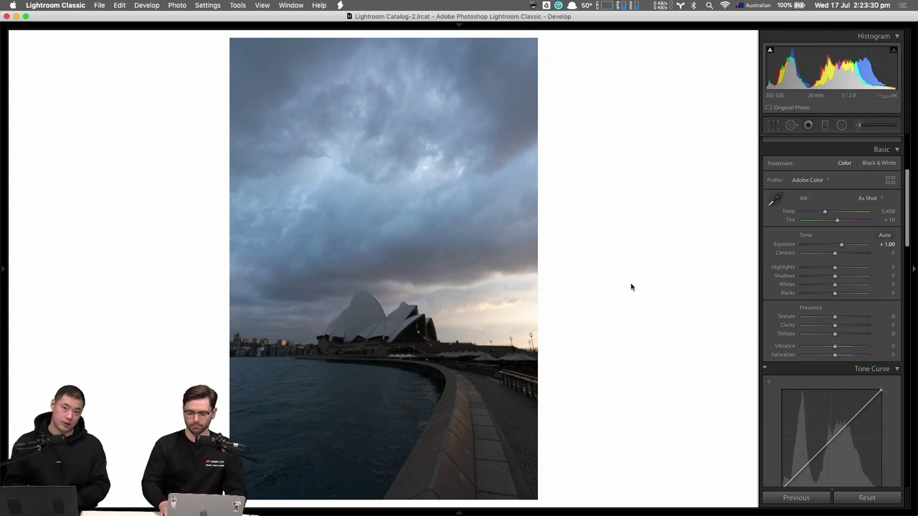
Step: Turn on the clipping overlay and inspect the shadows beneath the umbrellas at 1:1, returning to the full view
key("j")
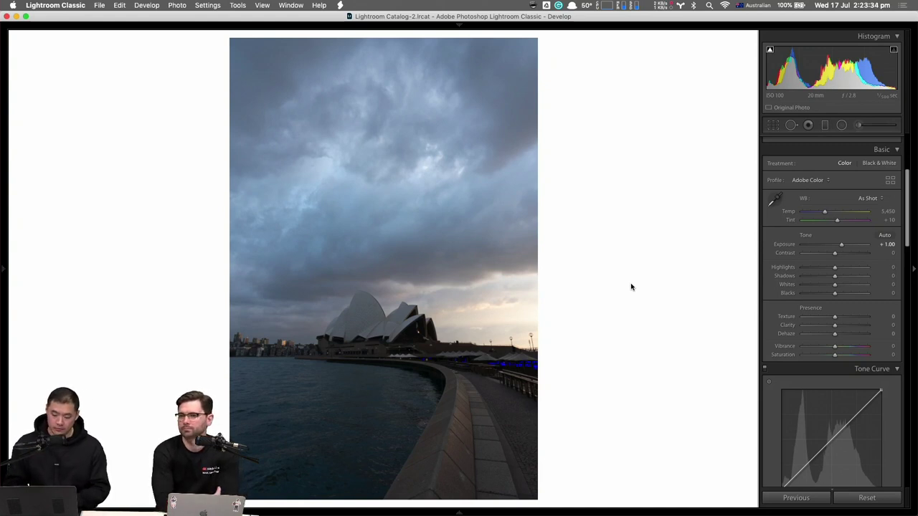
left_click(492, 364)
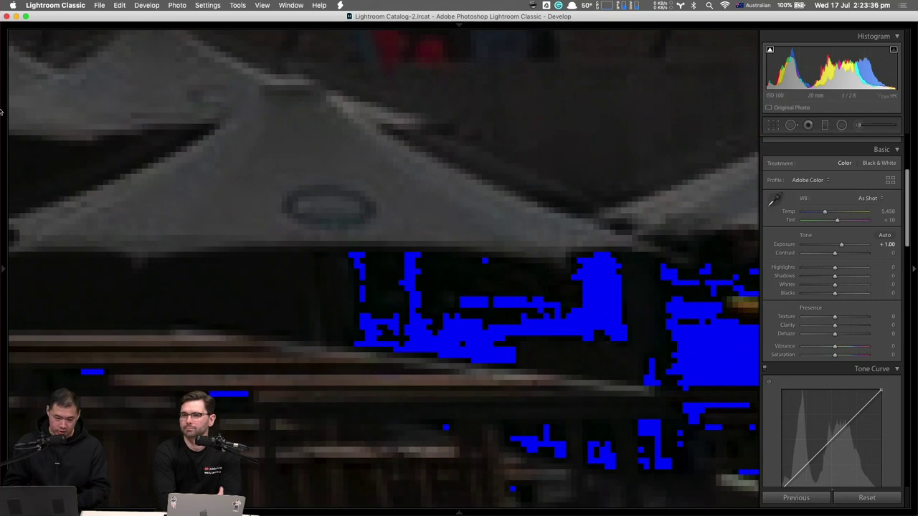
mouse_move(4, 269)
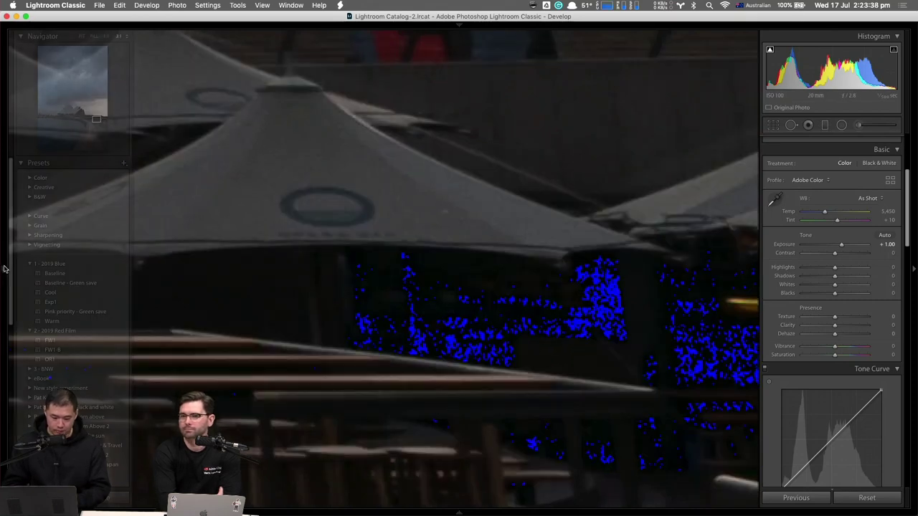
left_click(105, 35)
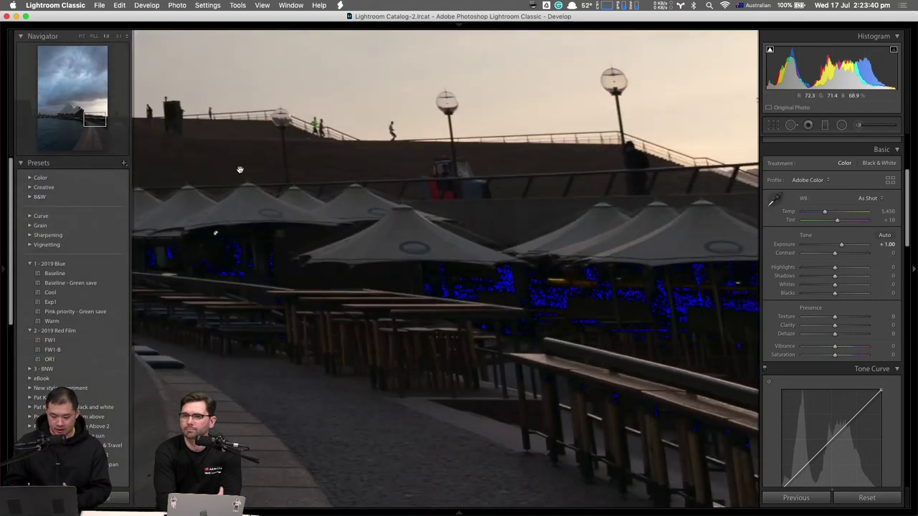
left_click(460, 299)
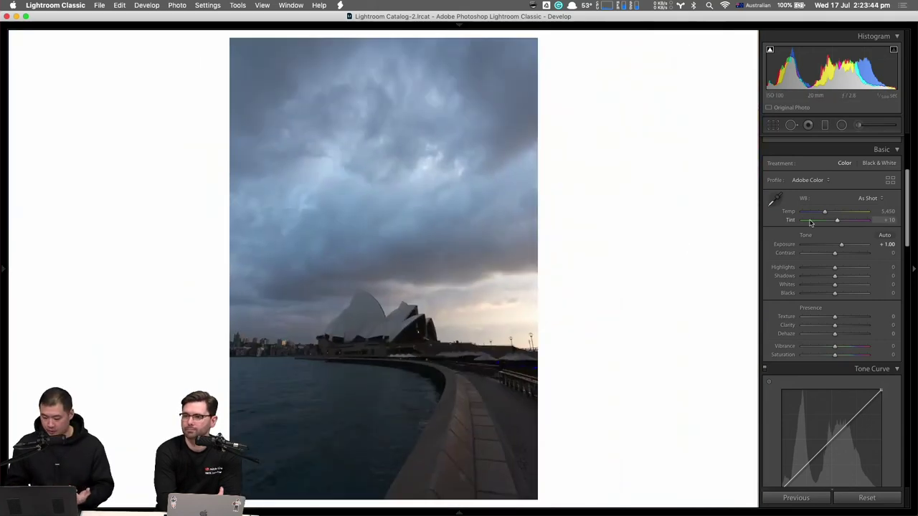
Step: Try exposure at +5.00 and -5.00 to compare highlight and shadow clipping, and return it to +1.00
left_click_drag(842, 246, 874, 247)
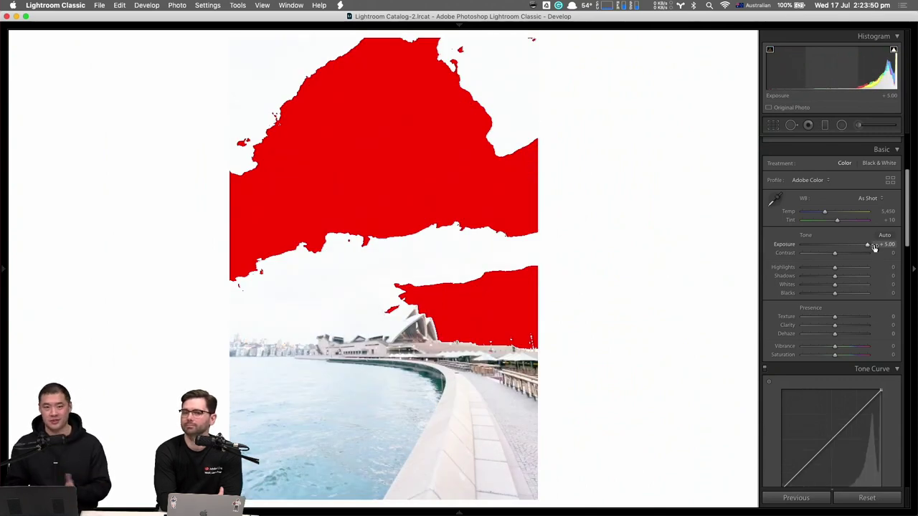
left_click_drag(868, 247, 799, 246)
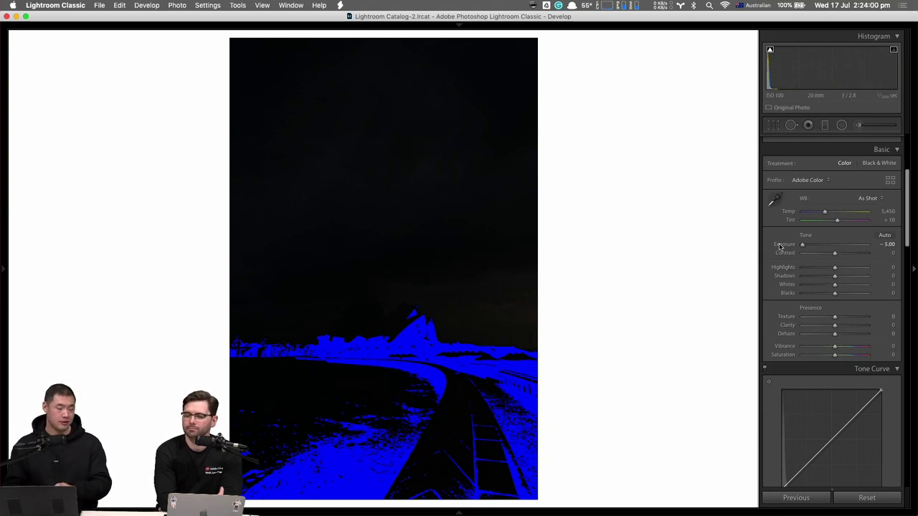
double_click(780, 247)
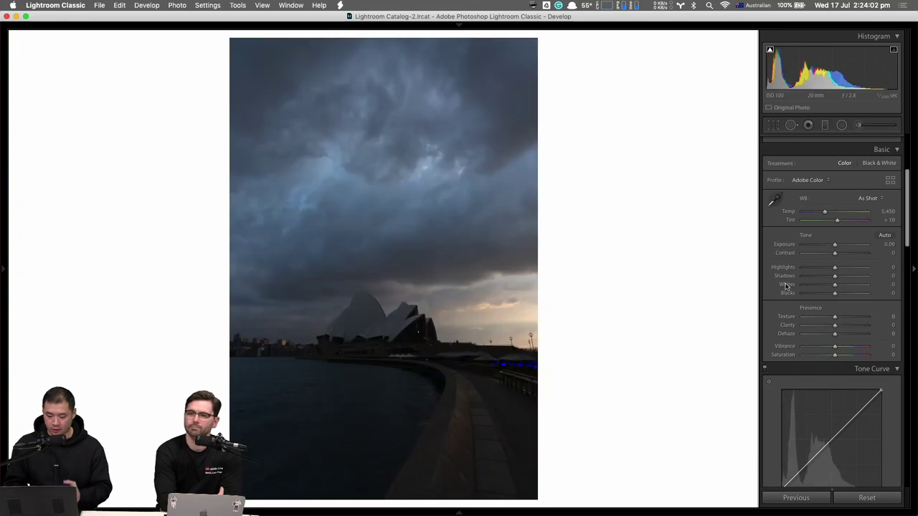
left_click(886, 244)
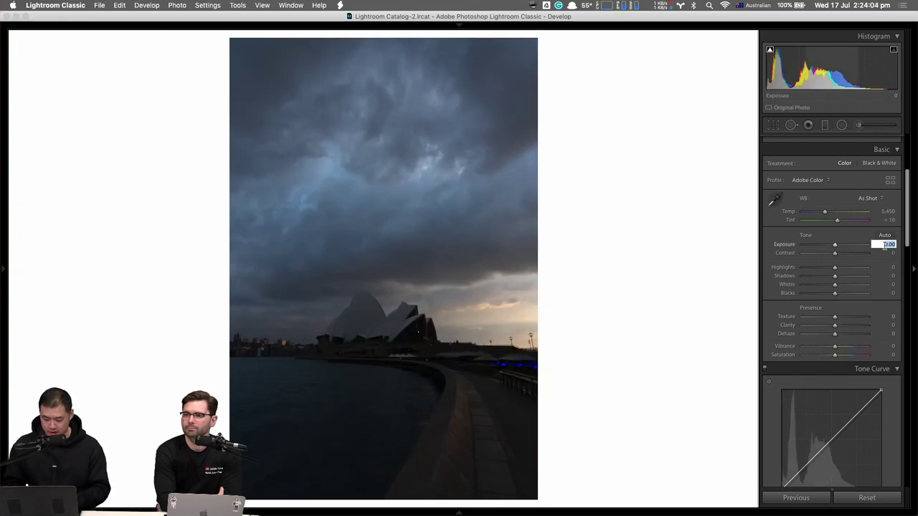
type("1")
key("Return")
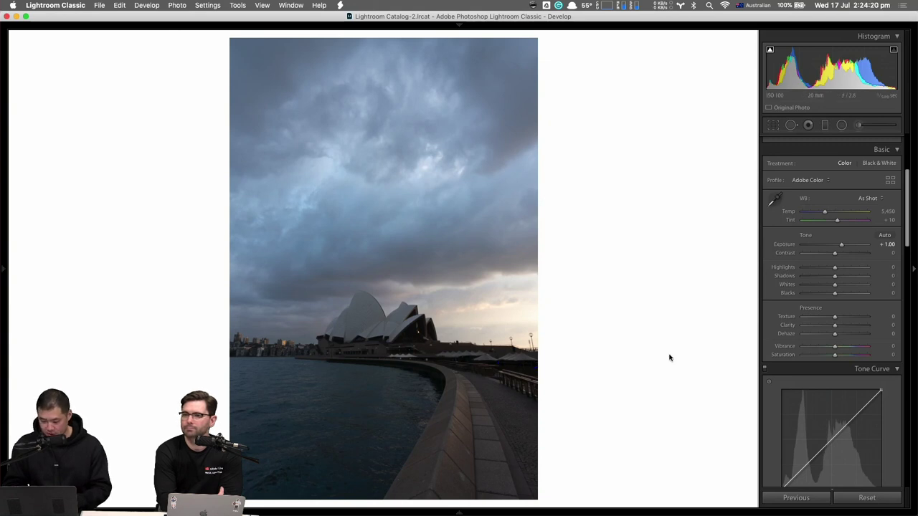
Step: Set highlights to -86, shadows to +41, whites to +11 and blacks to +48, and compare with the before view
left_click_drag(827, 269, 805, 269)
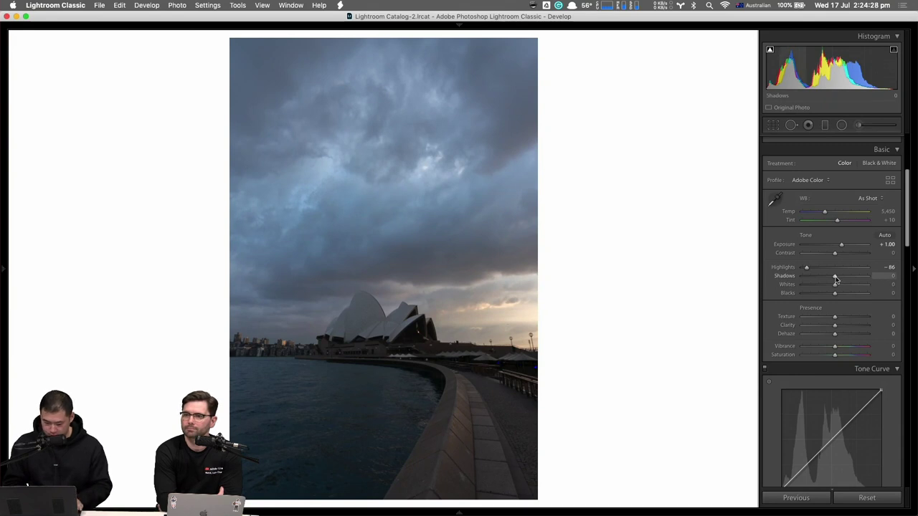
left_click_drag(835, 279, 849, 280)
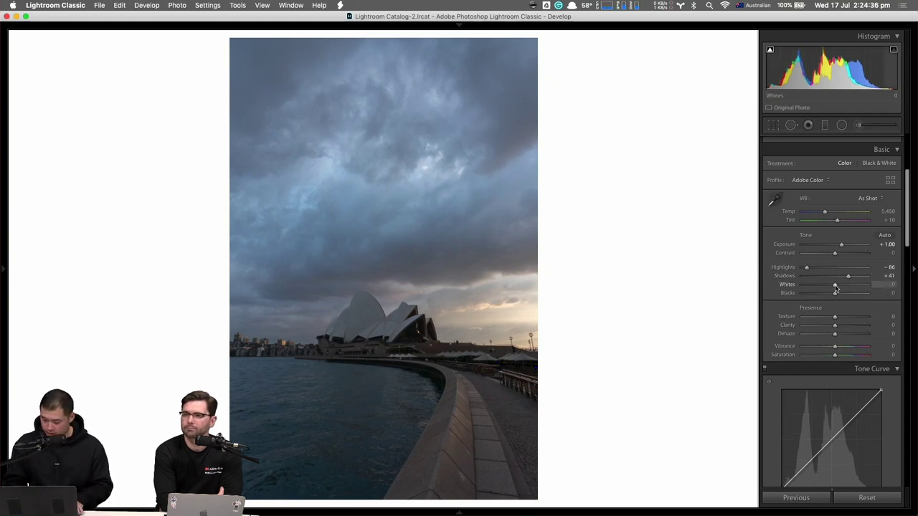
left_click_drag(835, 286, 837, 287)
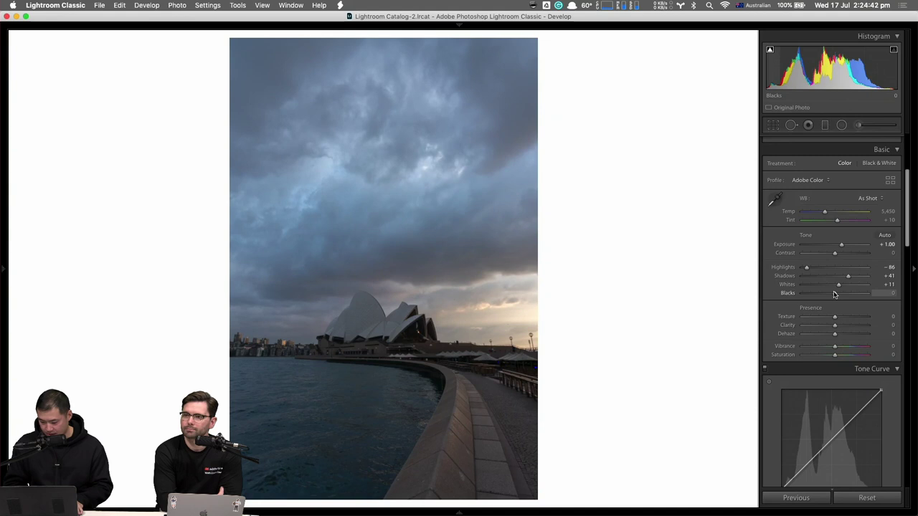
left_click_drag(833, 294, 850, 294)
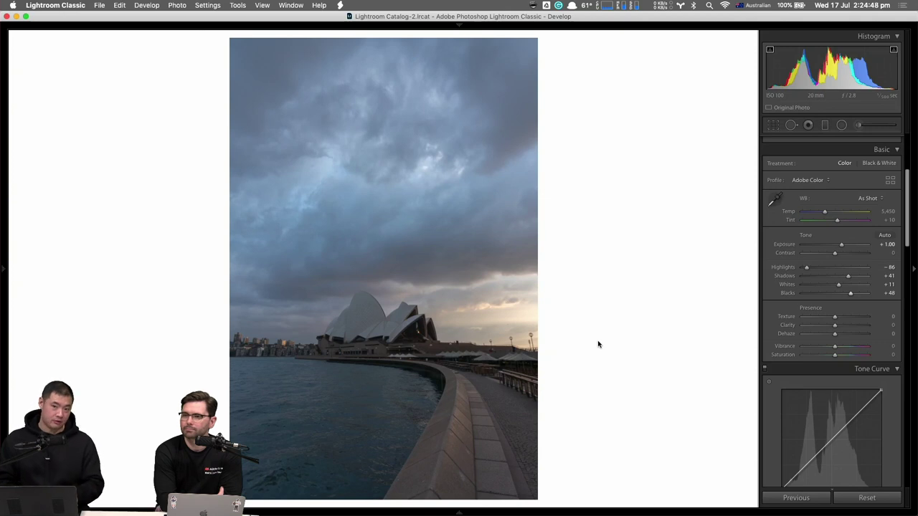
key("backslash")
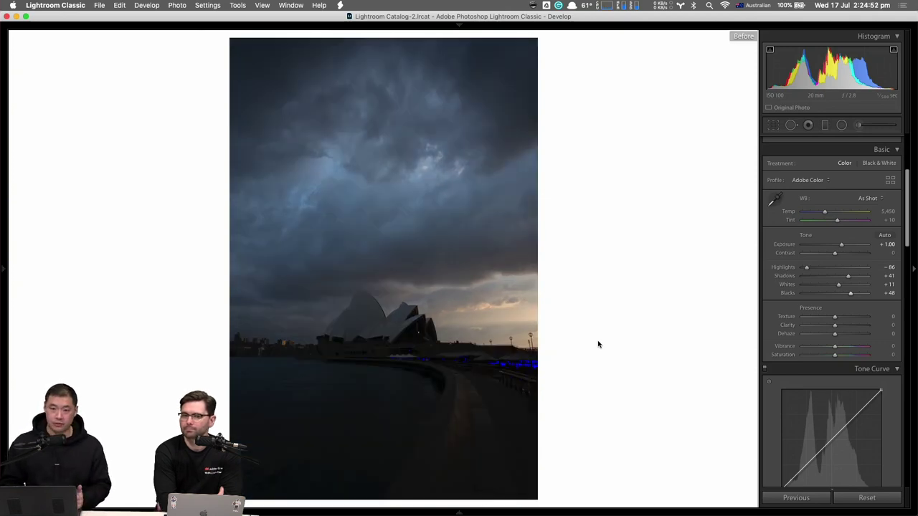
key("backslash")
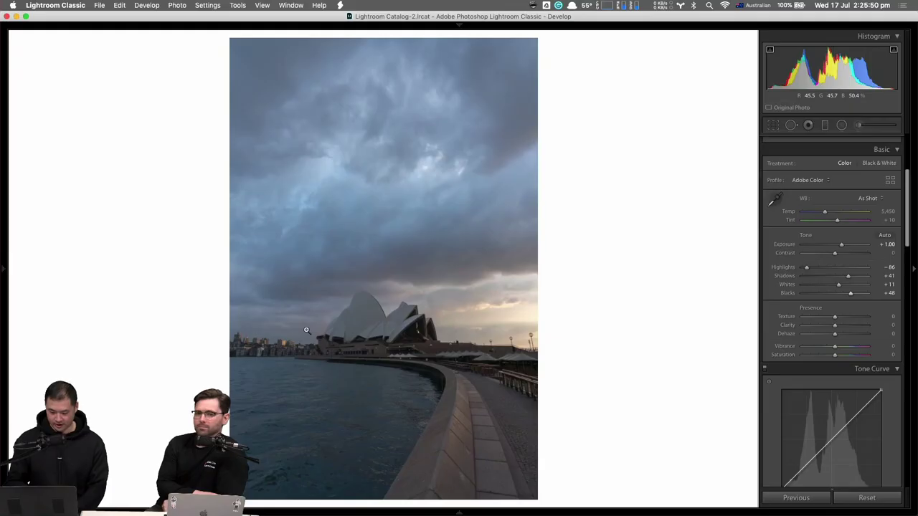
Step: Show the photo info overlay to check the file name, exposure settings and lens, and hide it again
key("i")
key("i")
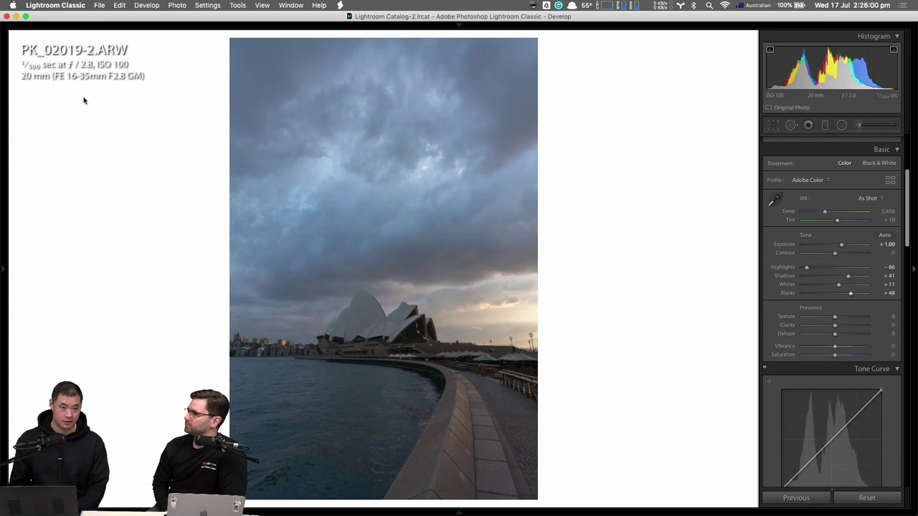
key("i")
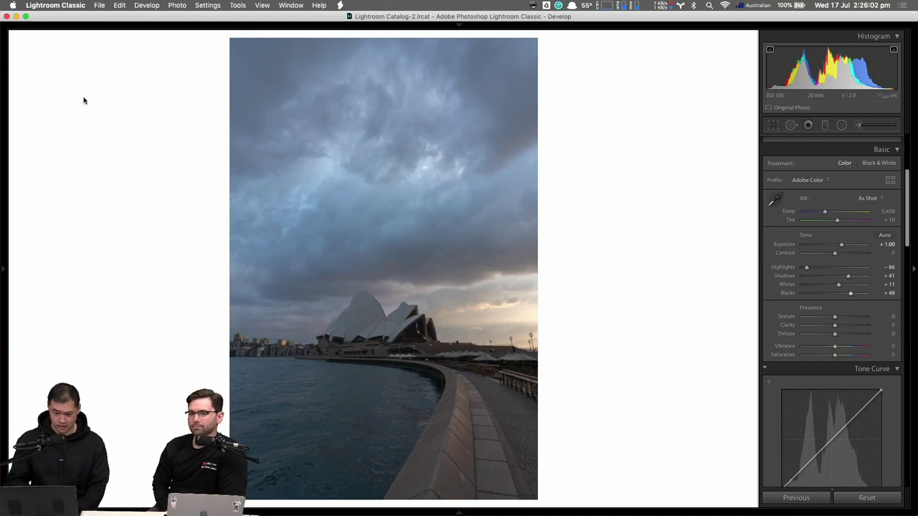
key("i")
key("i")
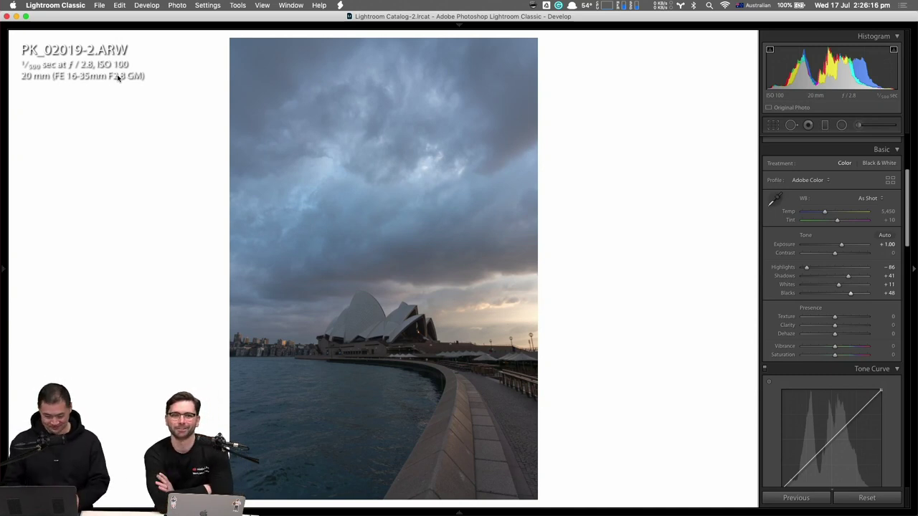
key("i")
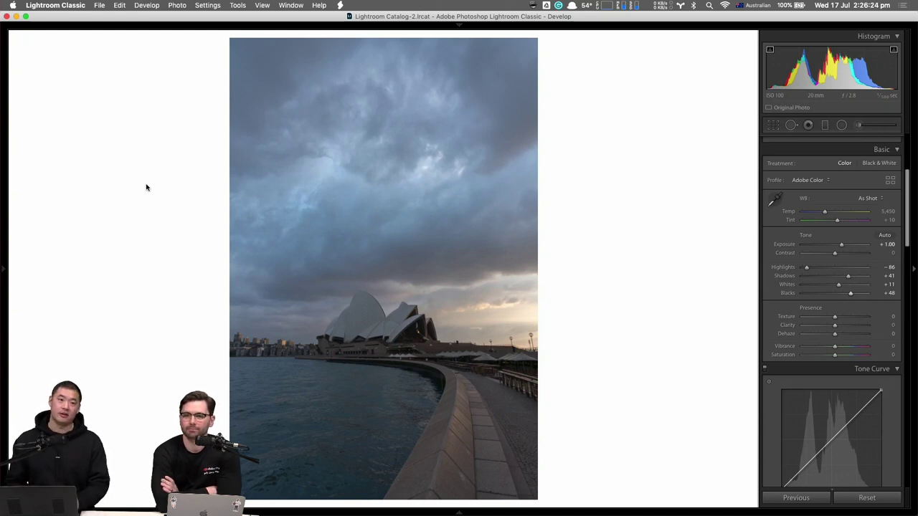
Step: Apply the Baseline preset from the 1 - 2019 Blue group to the Opera House photo
left_click(5, 271)
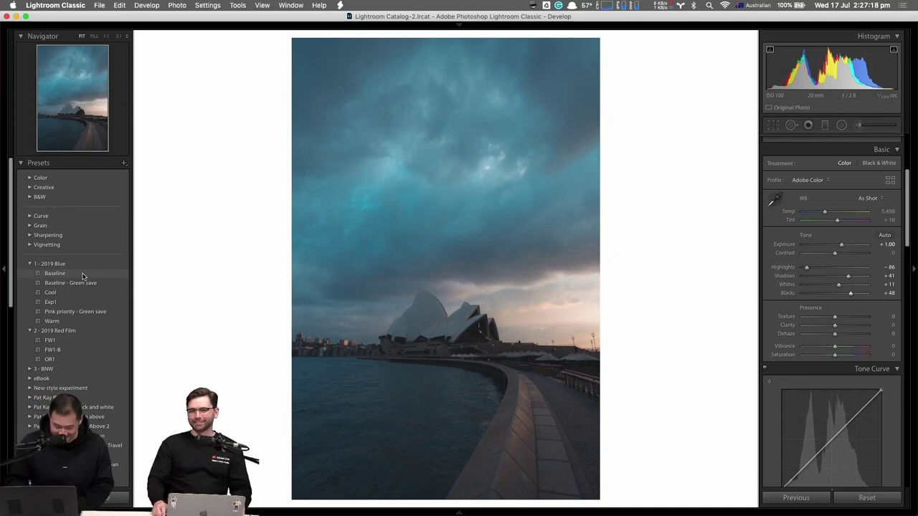
left_click(54, 274)
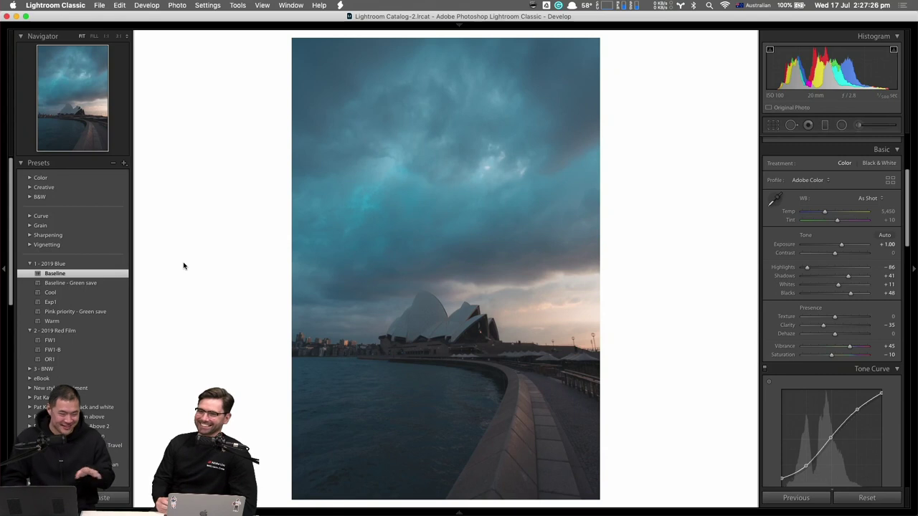
left_click(4, 271)
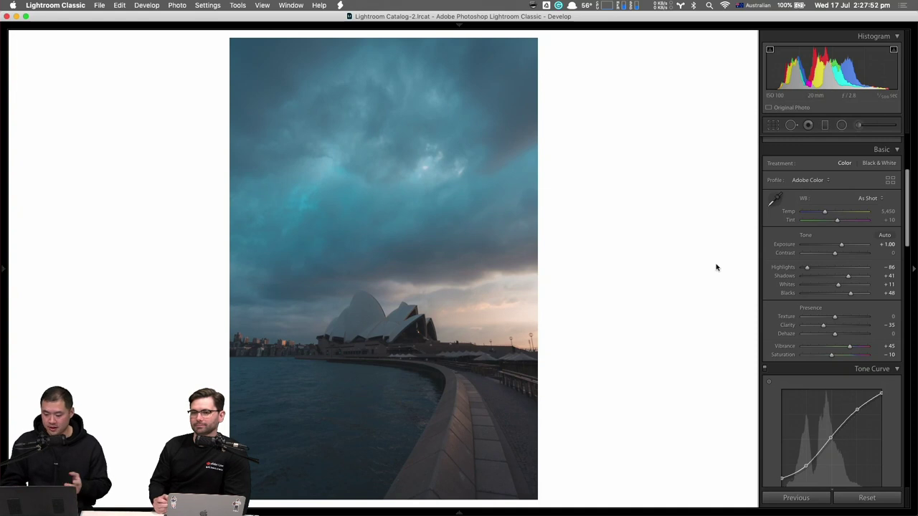
scroll(786, 287, "down", 2)
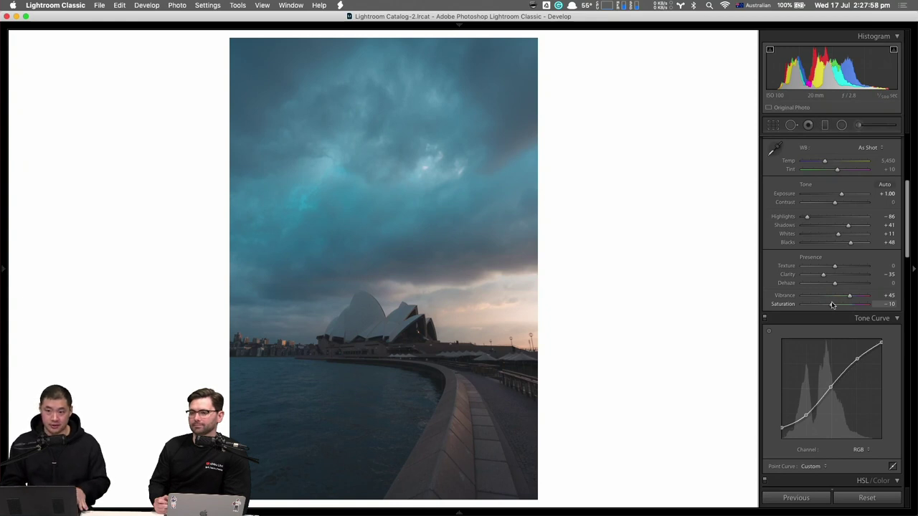
Step: Reshape the RGB tone curve by moving the shadow point to about 30.6 / 30.6 %, adding a darker point below it and slightly raising the highlight and midtone points
scroll(832, 306, "down", 5)
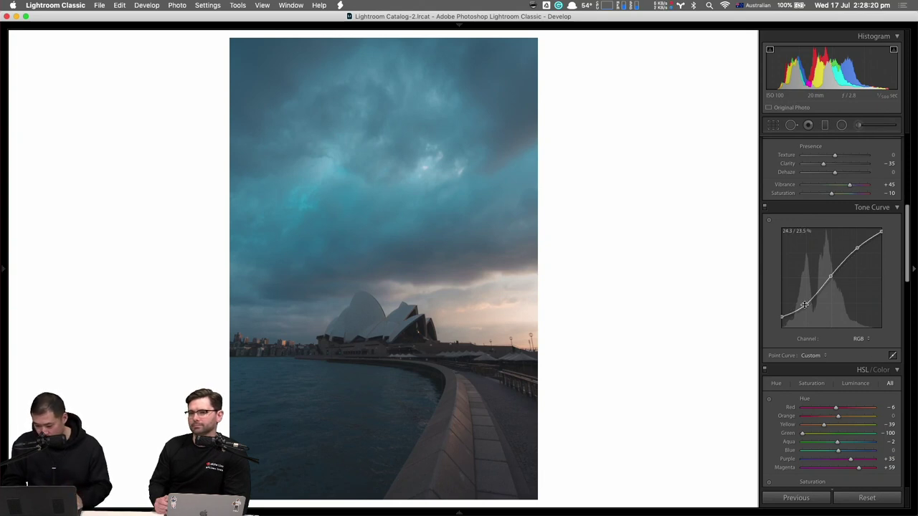
left_click_drag(804, 304, 813, 300)
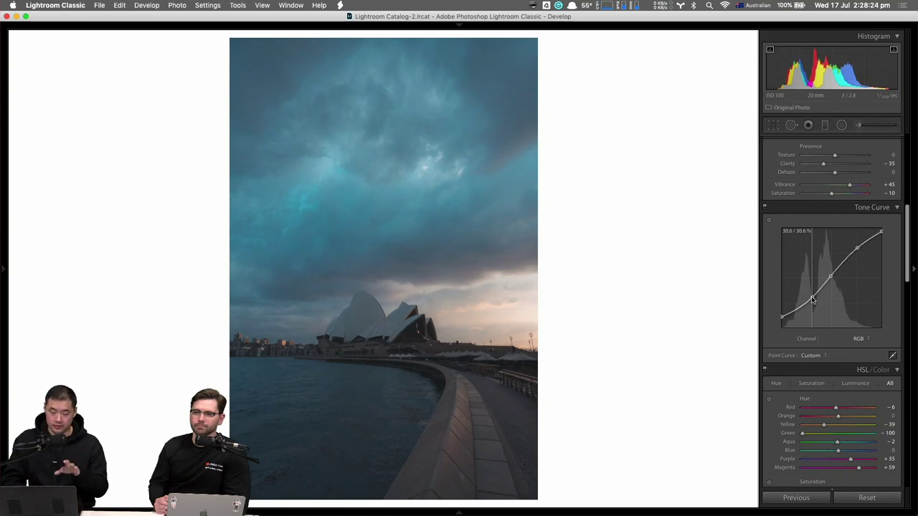
left_click_drag(812, 300, 800, 315)
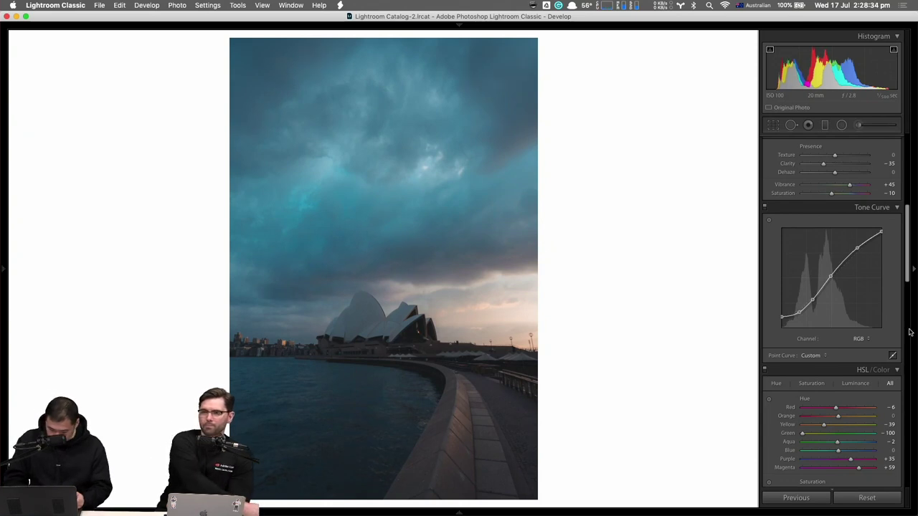
left_click_drag(857, 249, 861, 246)
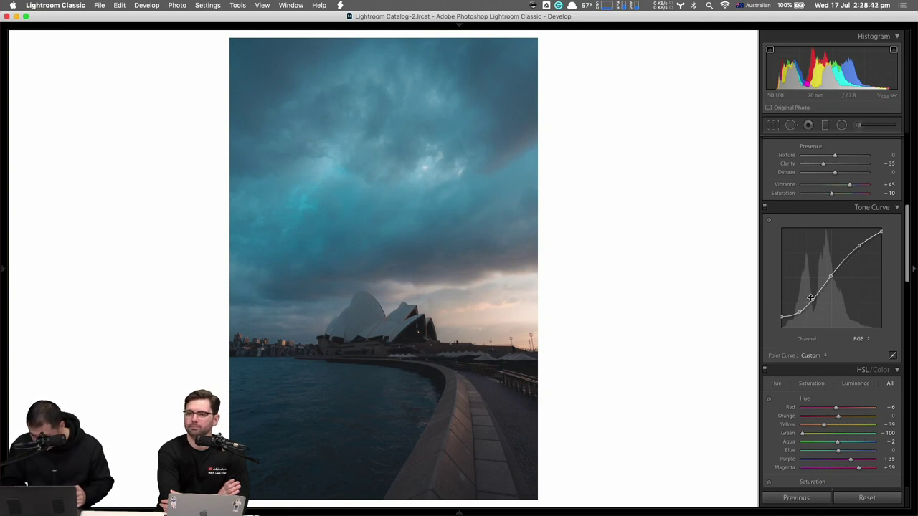
left_click_drag(830, 276, 831, 273)
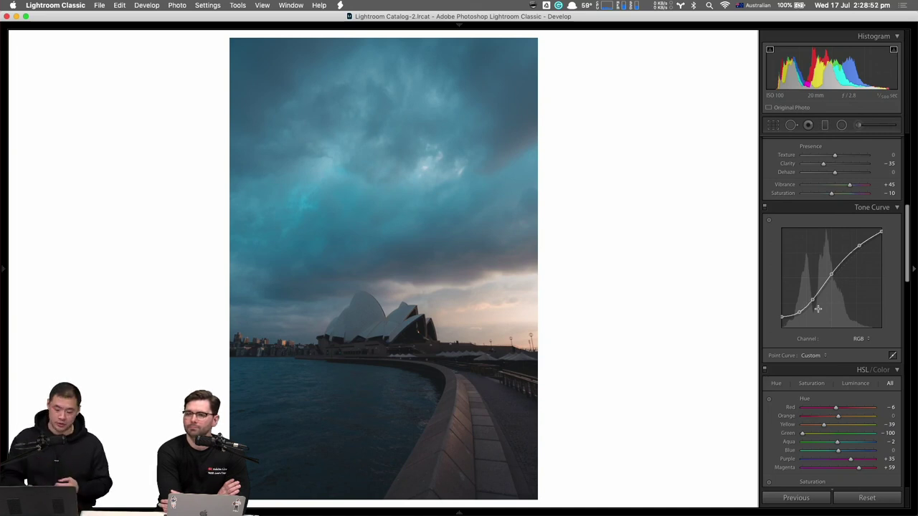
Step: Set the blue hue to +4 and the blue saturation to -54 in the HSL adjustments
scroll(840, 349, "down", 8)
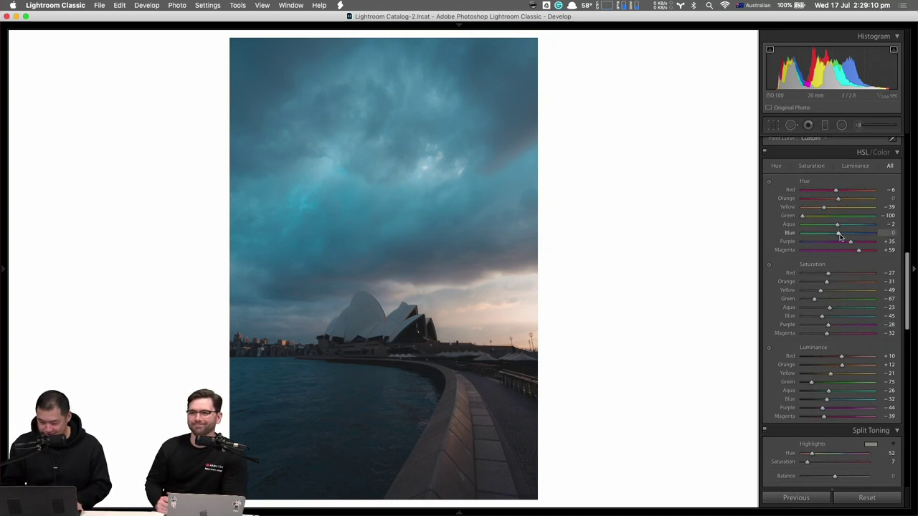
left_click_drag(840, 237, 841, 237)
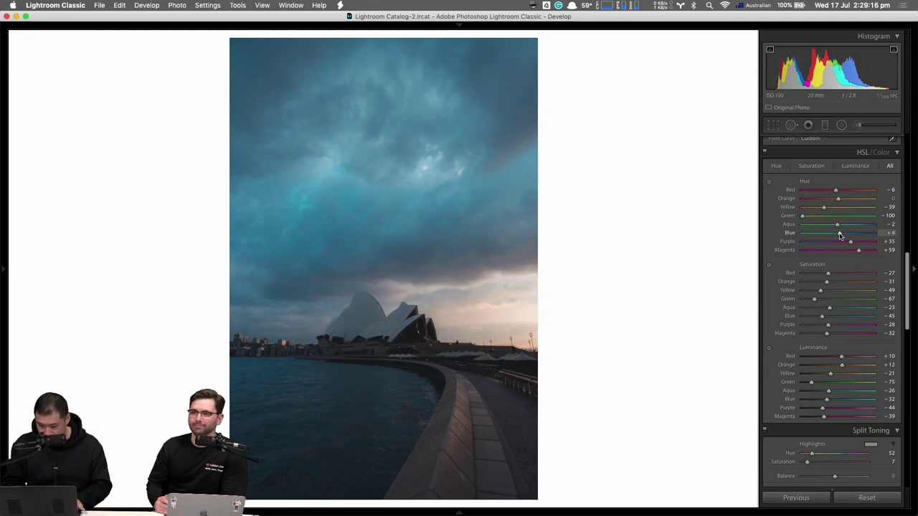
left_click_drag(821, 317, 819, 317)
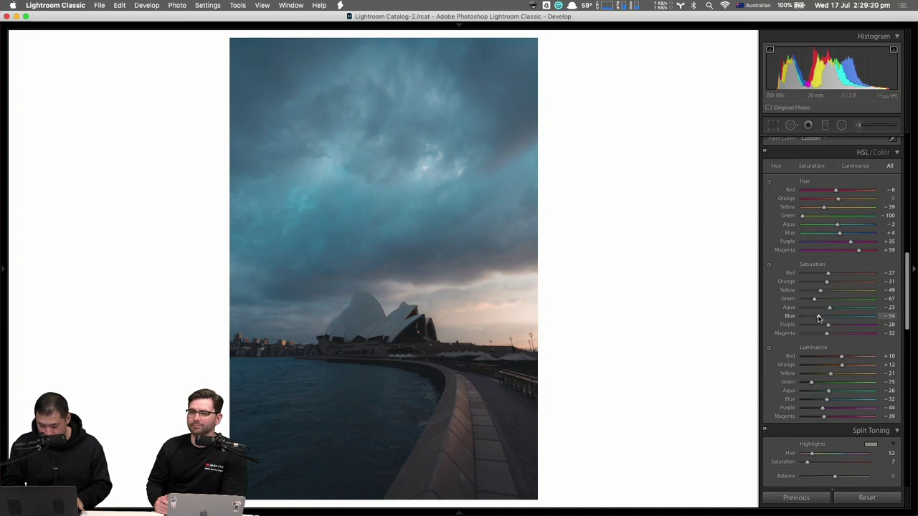
scroll(824, 248, "down", 5)
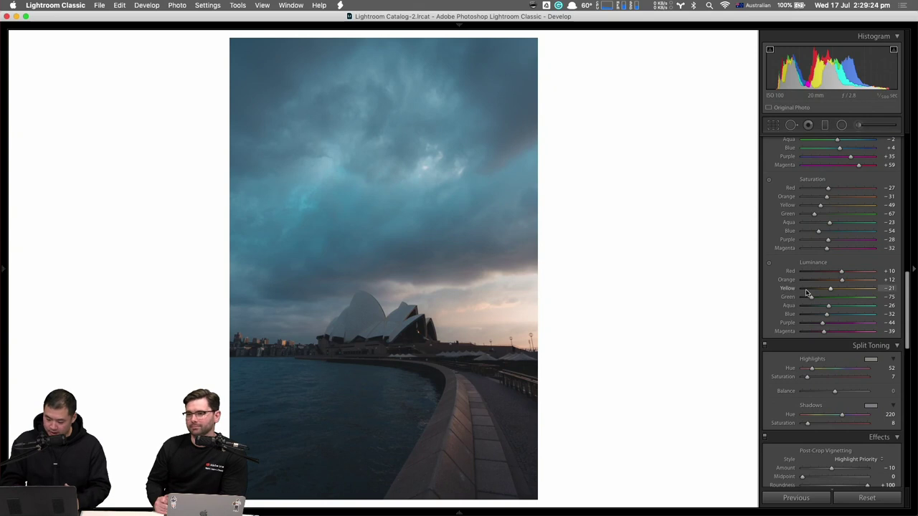
scroll(806, 293, "up", 3)
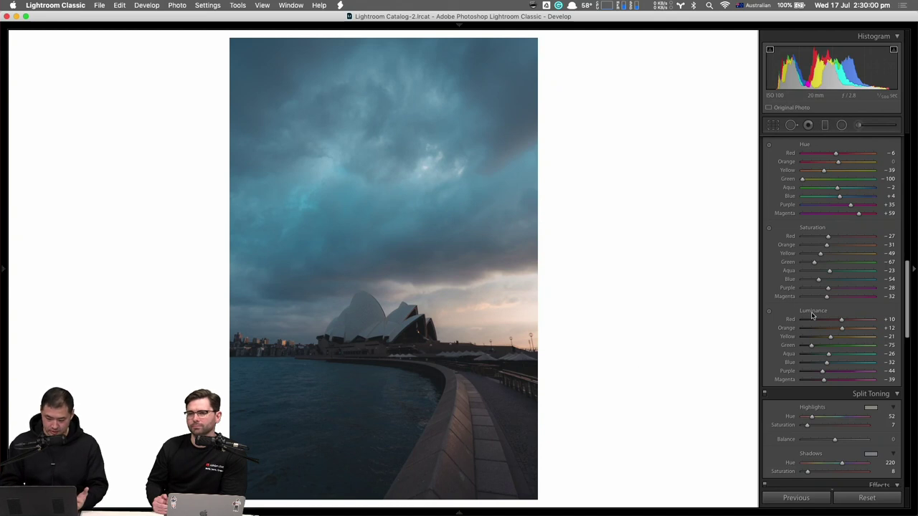
Step: Reset the Radial Filter effect settings and place a large circular filter centred just outside the photo's right edge at horizon height, covering the sunset glow
left_click(842, 126)
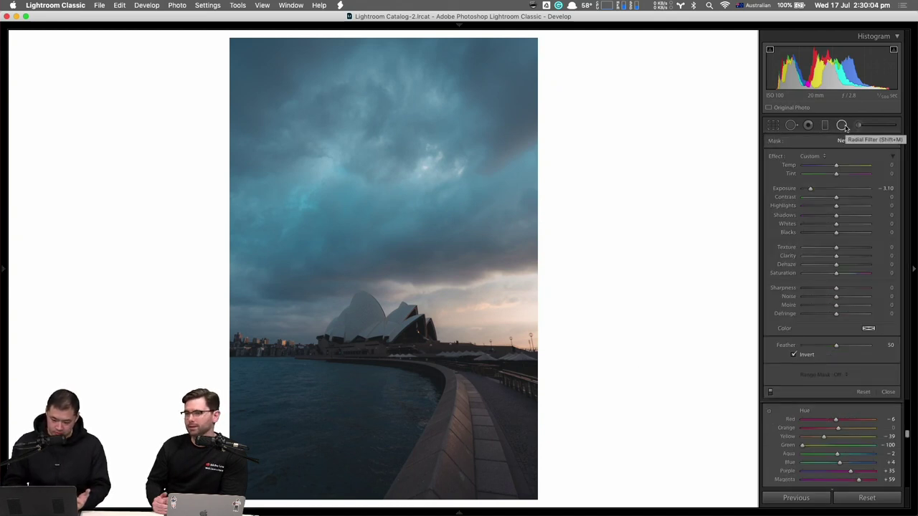
double_click(775, 157)
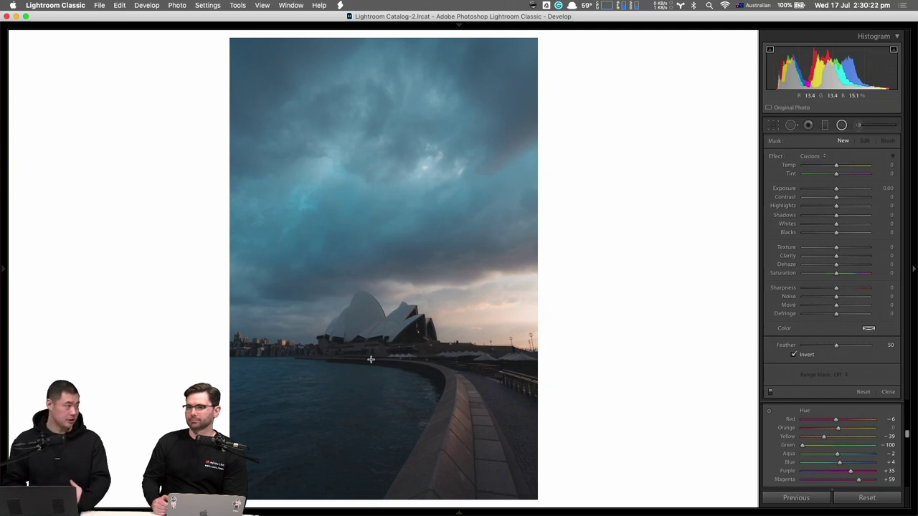
left_click_drag(524, 320, 707, 493)
left_click_drag(526, 321, 551, 309)
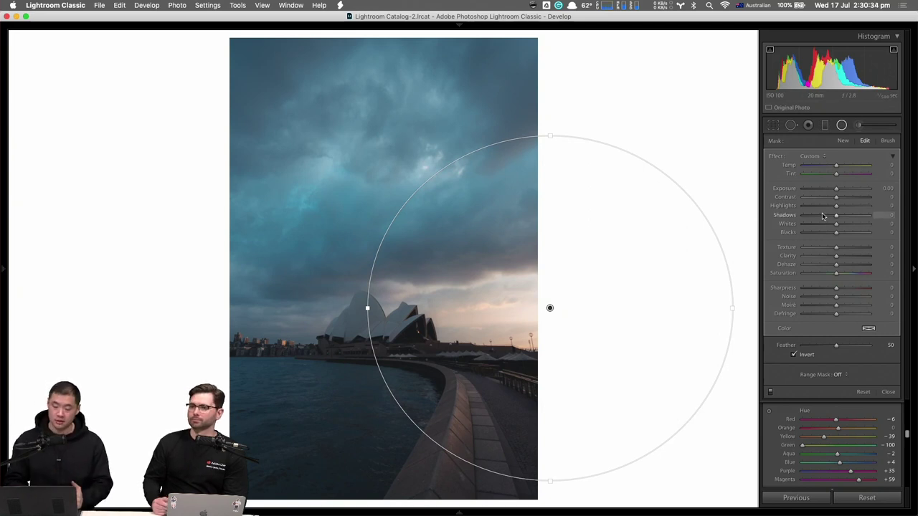
Step: Try an exposure of 0.58 and raised highlights on the radial filter, and reset both to 0
left_click(841, 190)
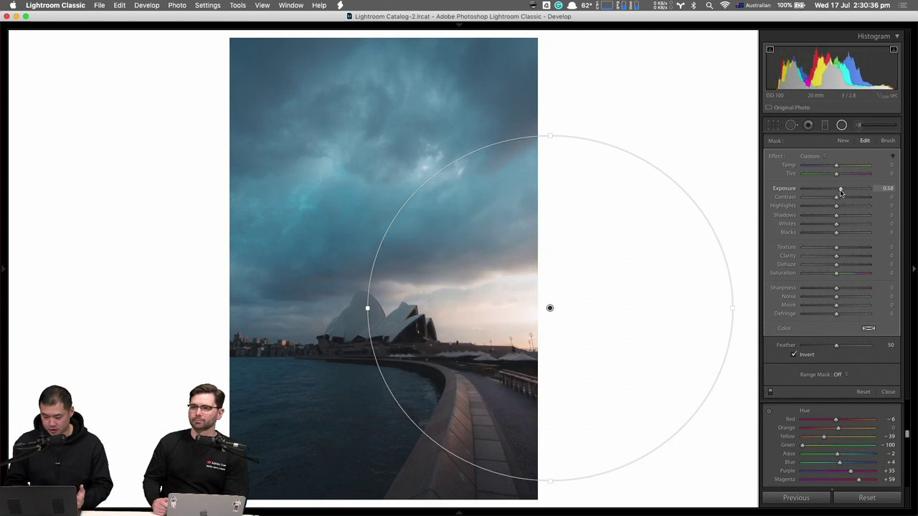
double_click(841, 190)
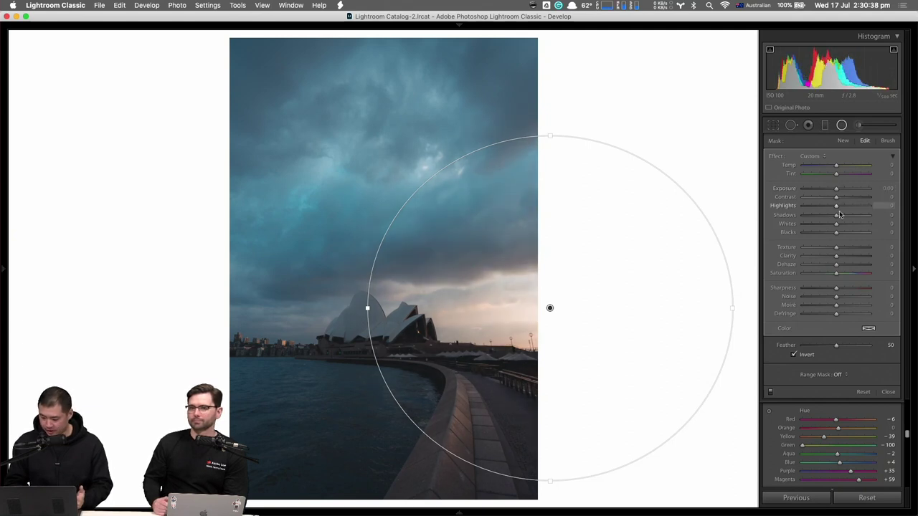
left_click(842, 206)
double_click(841, 206)
Step: Set the radial filter's whites to 11, dehaze to -23 and exposure to 0.12, and try saturation at 77 before resetting it to 0
left_click(840, 225)
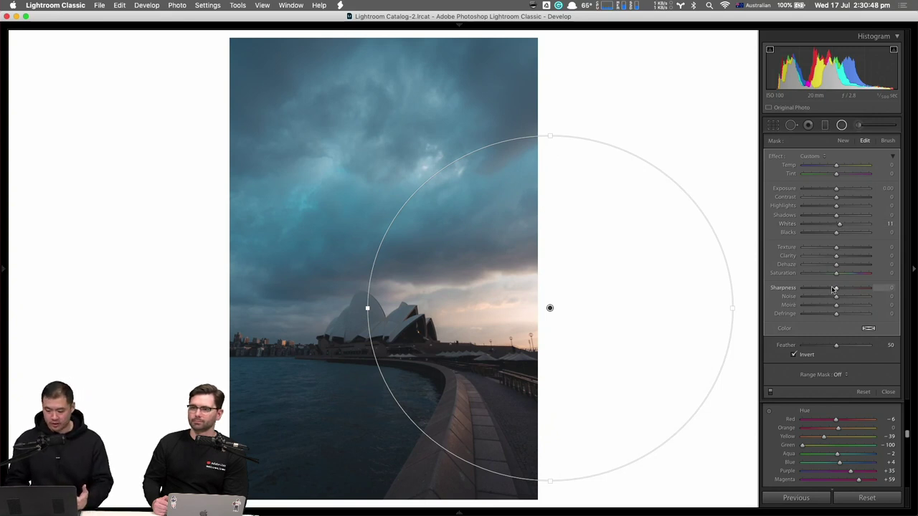
left_click_drag(837, 267, 830, 269)
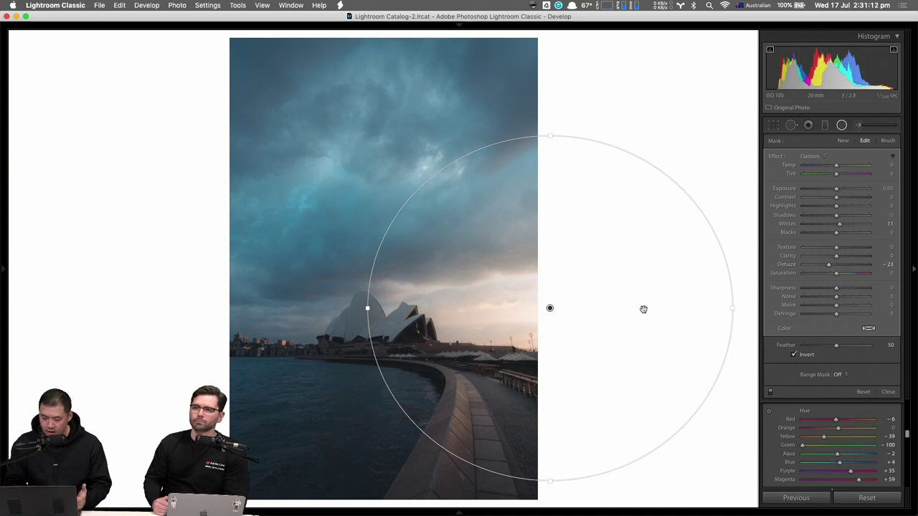
left_click_drag(837, 189, 839, 193)
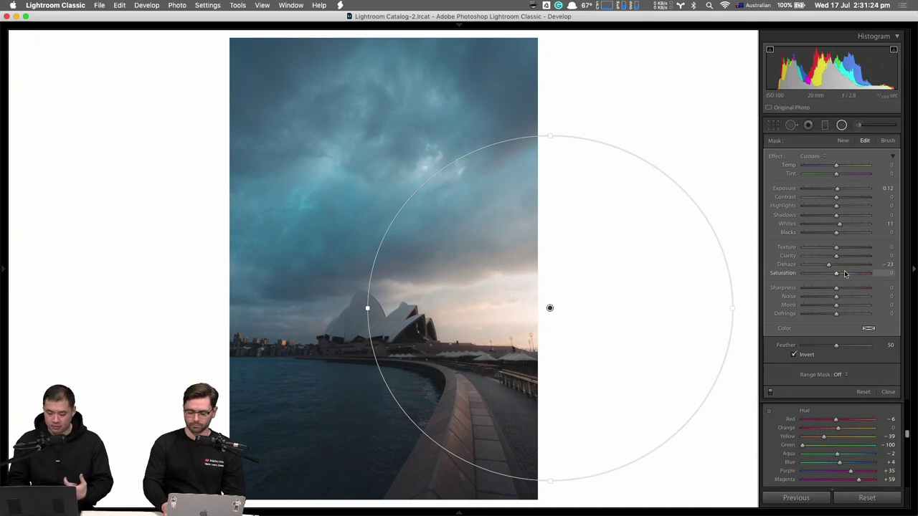
left_click_drag(847, 273, 861, 275)
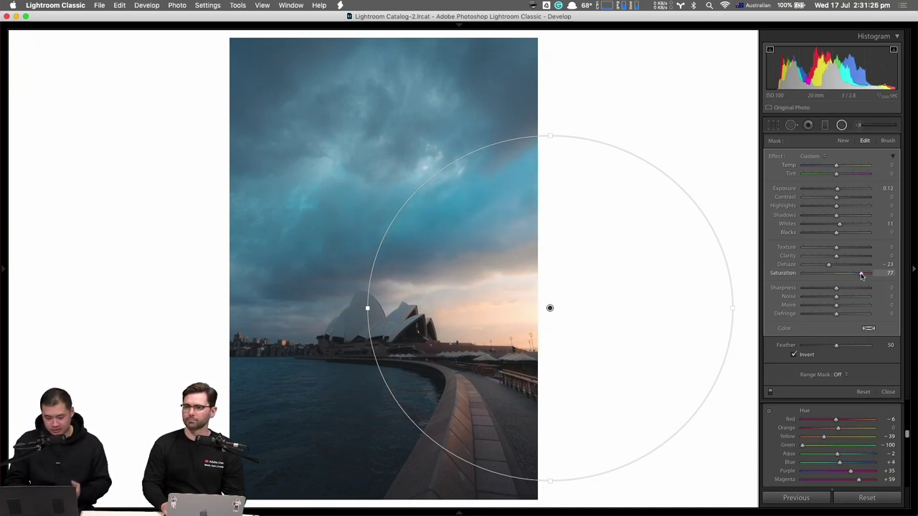
double_click(861, 275)
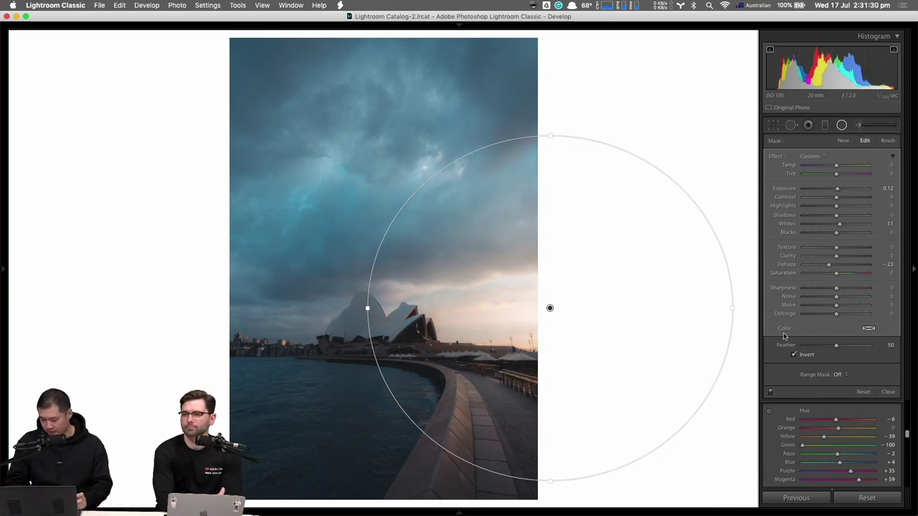
Step: Tint the radial filter golden with hue 42 and saturation 56%, and set its temperature to 11
left_click(868, 330)
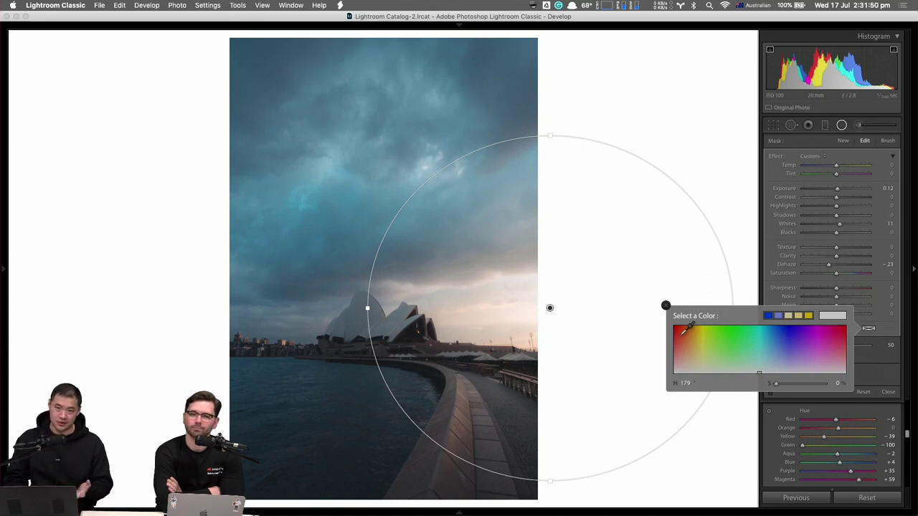
left_click_drag(684, 333, 828, 337)
left_click(689, 332)
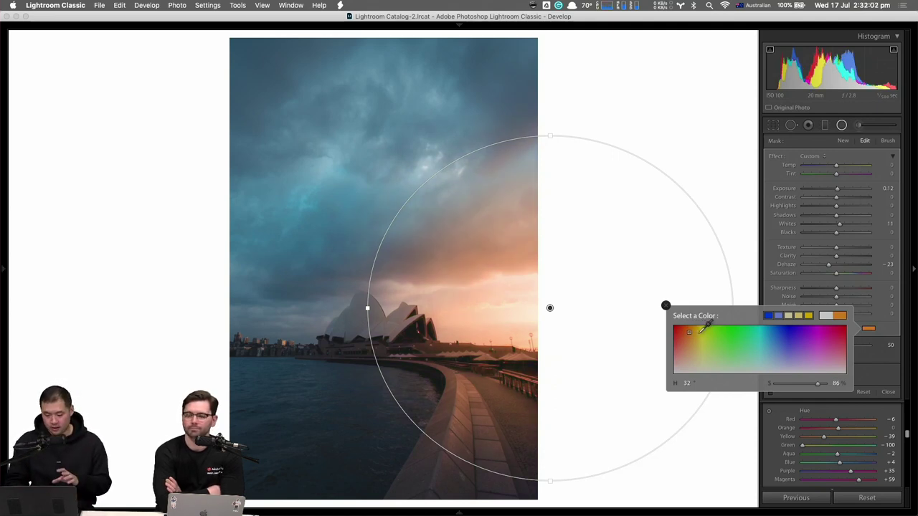
left_click_drag(689, 331, 694, 331)
left_click(864, 329)
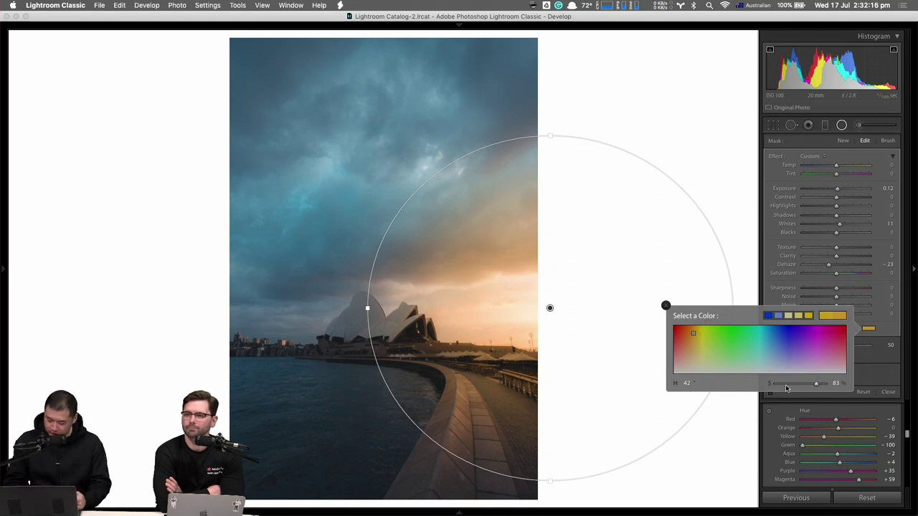
mouse_move(814, 388)
left_mouse_down()
mouse_move(783, 389)
mouse_move(803, 385)
left_mouse_up()
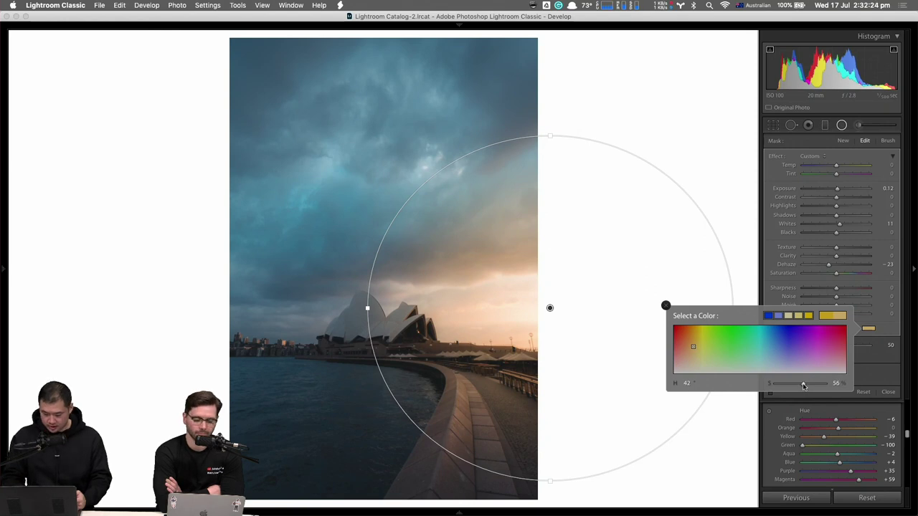
left_click(868, 330)
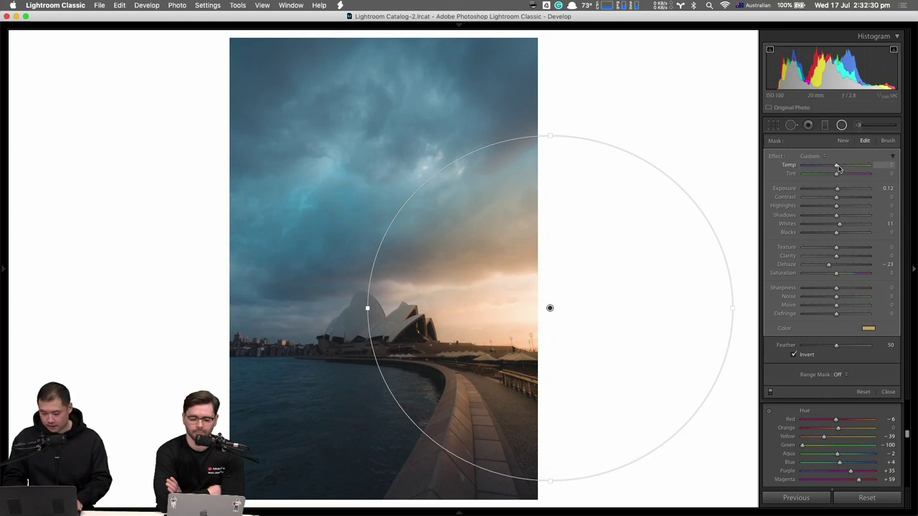
left_click_drag(838, 168, 842, 167)
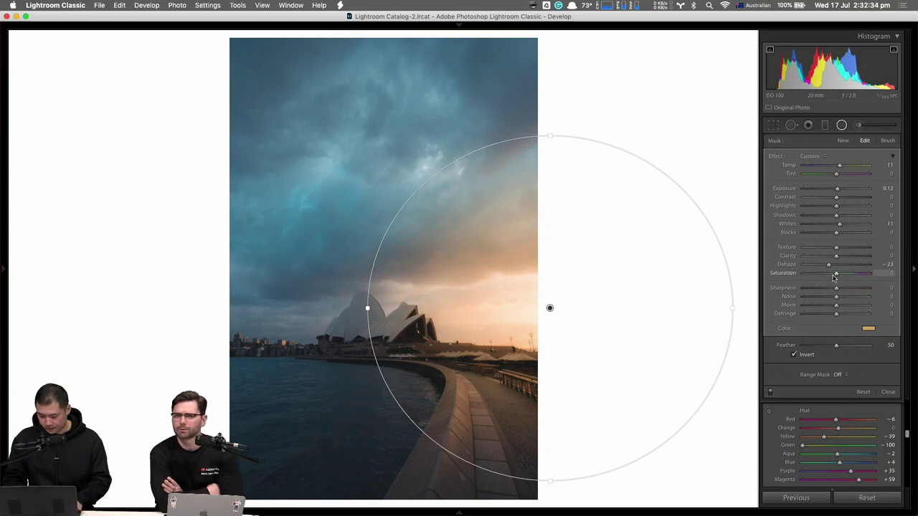
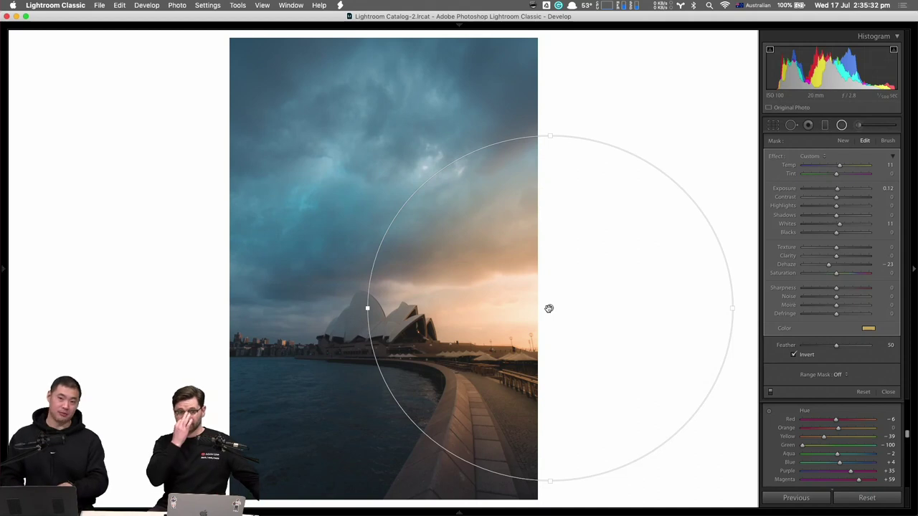
Step: Close the Radial Filter, test the post-crop vignette amount at -58 and reset it to 0
key("o")
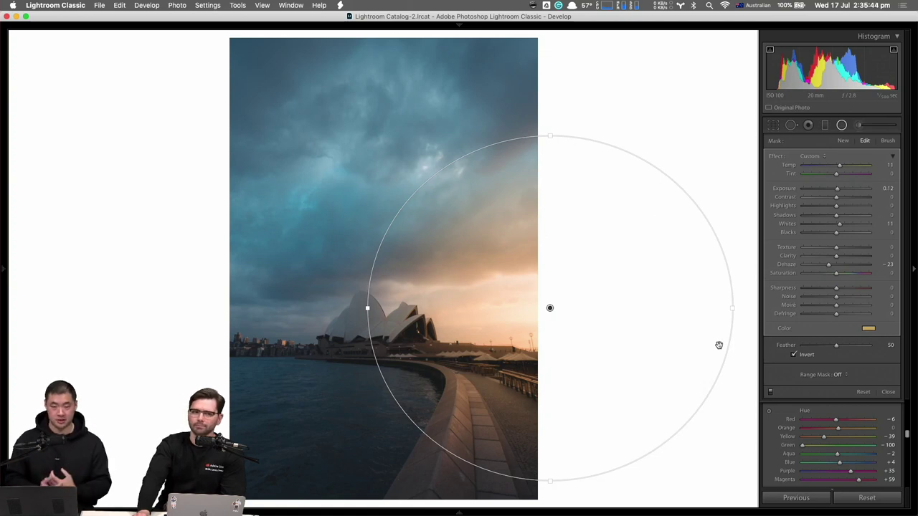
key("shift+m")
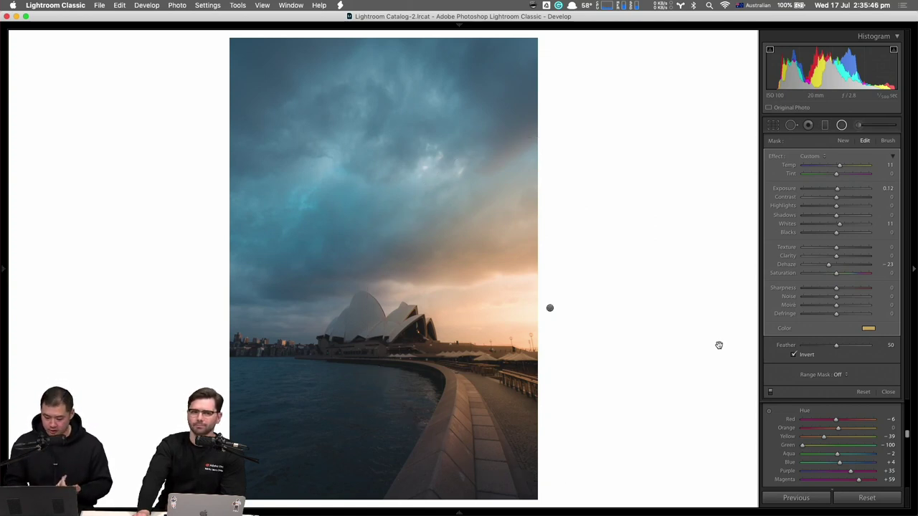
scroll(844, 360, "down", 6)
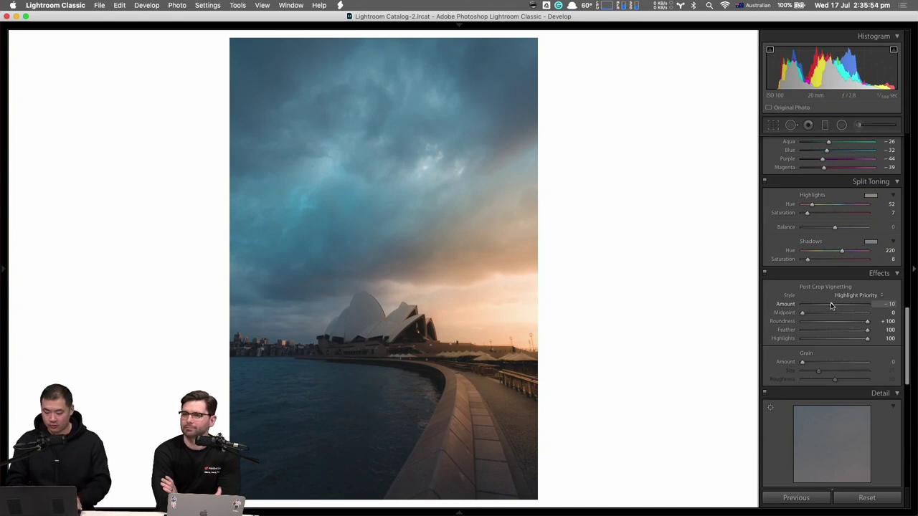
mouse_move(831, 306)
left_mouse_down()
mouse_move(805, 305)
mouse_move(824, 307)
mouse_move(816, 307)
left_mouse_up()
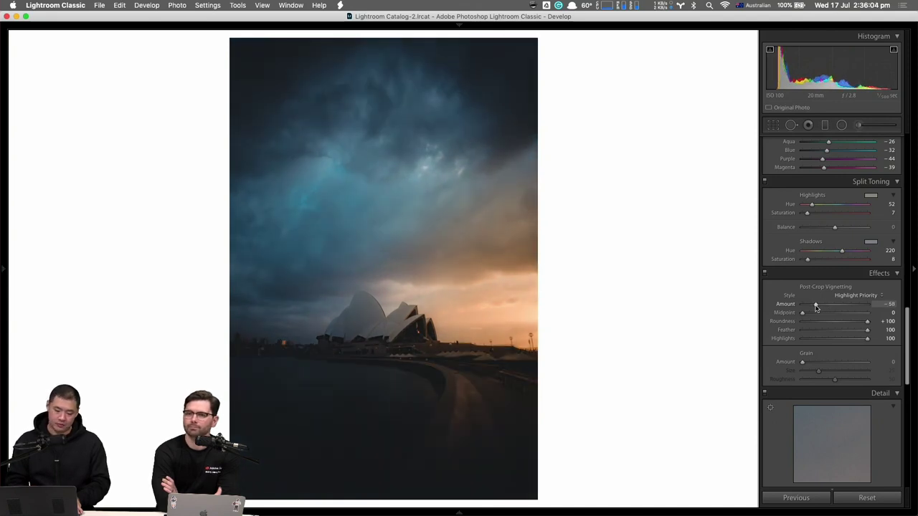
double_click(815, 307)
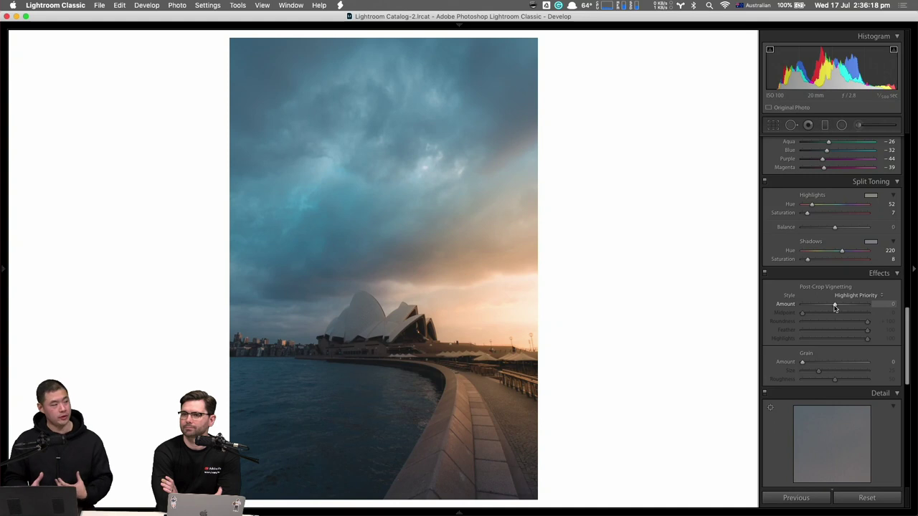
Step: Duplicate the golden radial filter, move the copy slightly below the original, and reset all its effect settings to 0
key("shift+m")
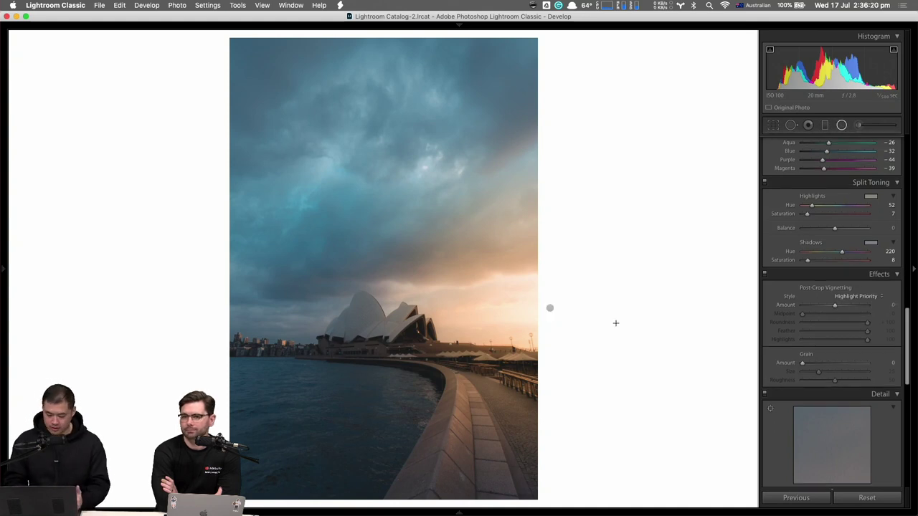
left_click(550, 309)
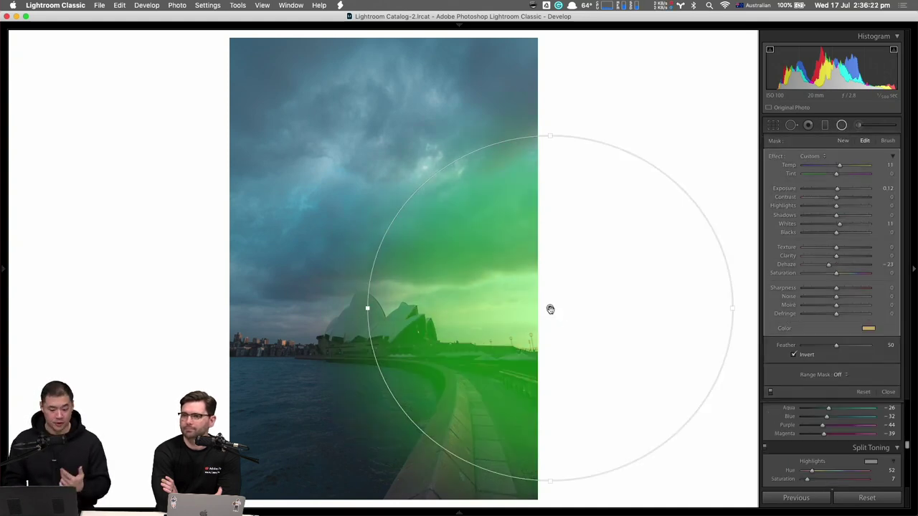
right_click(551, 309)
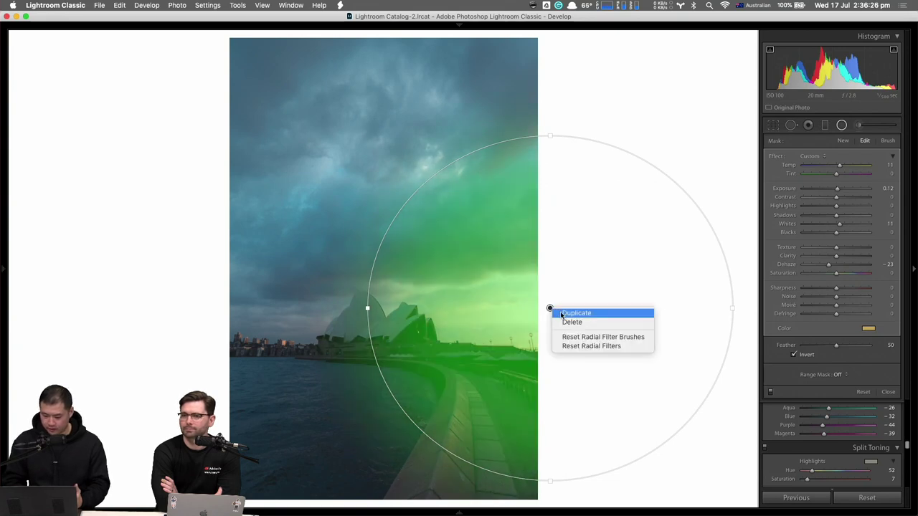
left_click(562, 314)
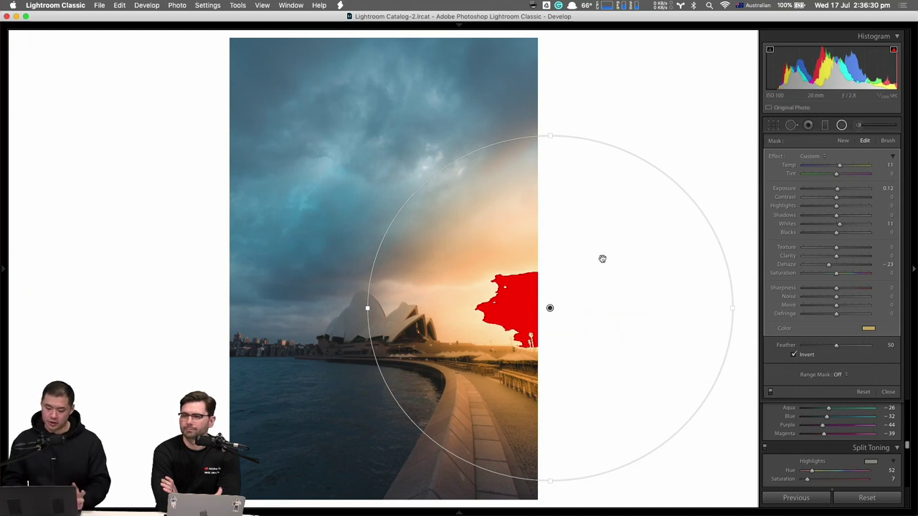
left_click_drag(550, 309, 549, 323)
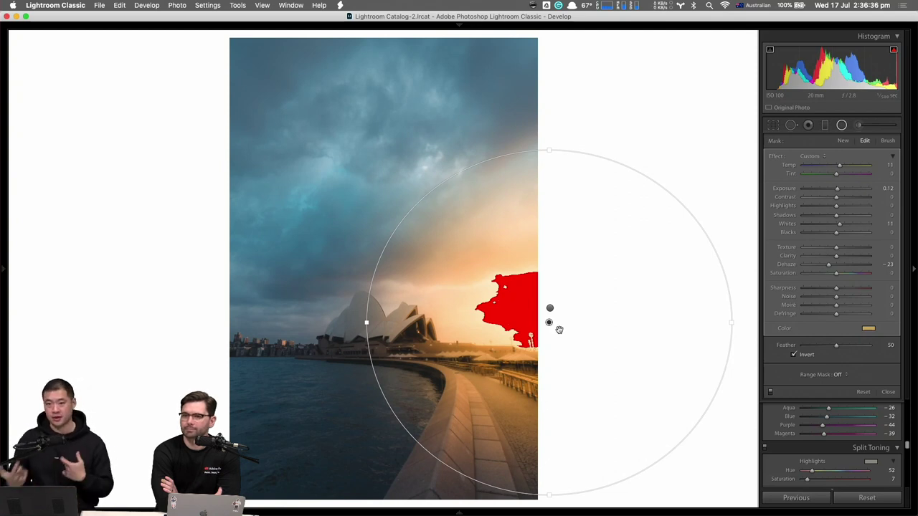
double_click(776, 161)
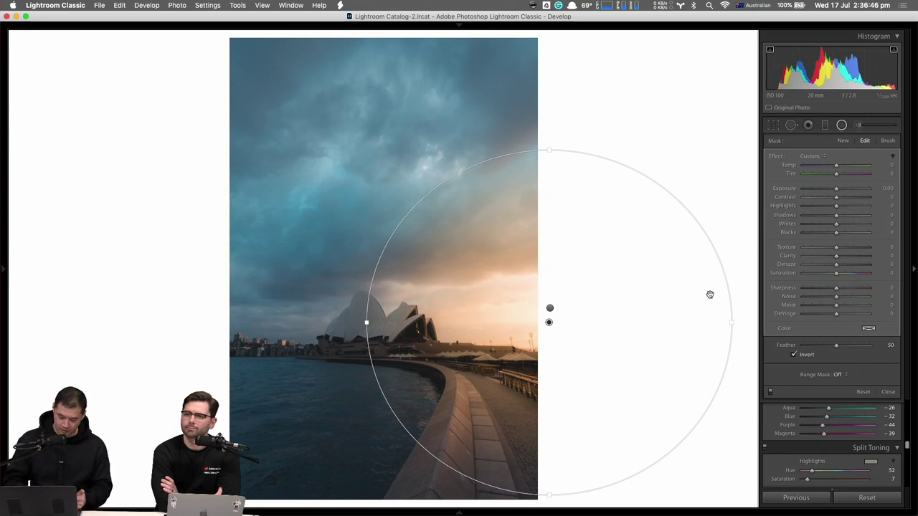
Step: Turn off Invert on the duplicated radial filter so it affects the area outside the ellipse, checking it with the mask overlay
key("o")
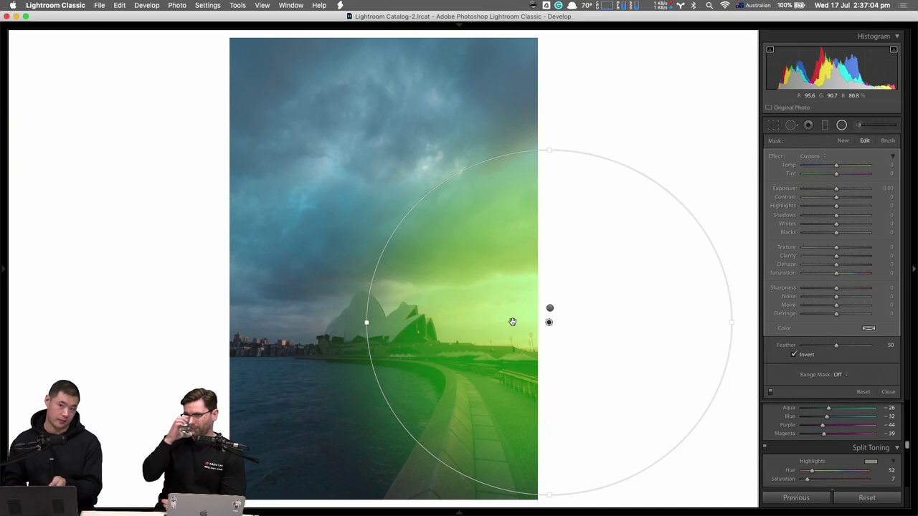
left_click(793, 355)
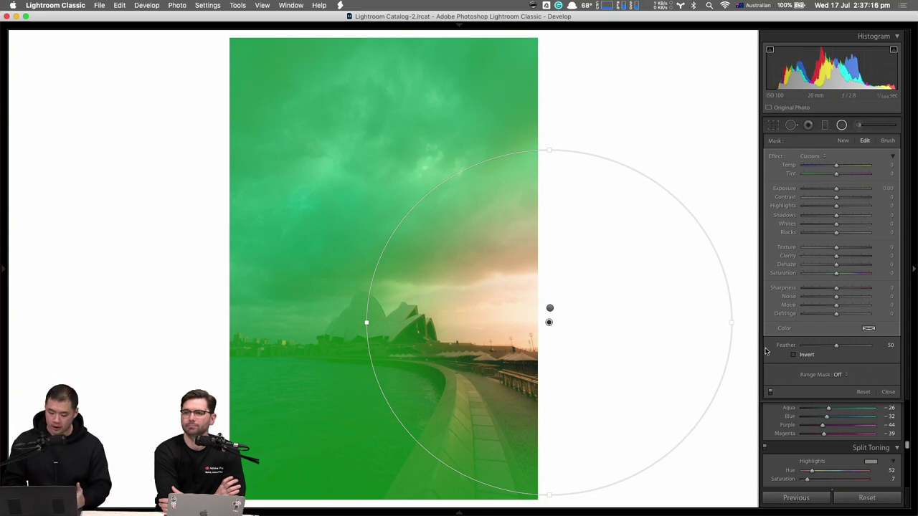
key("o")
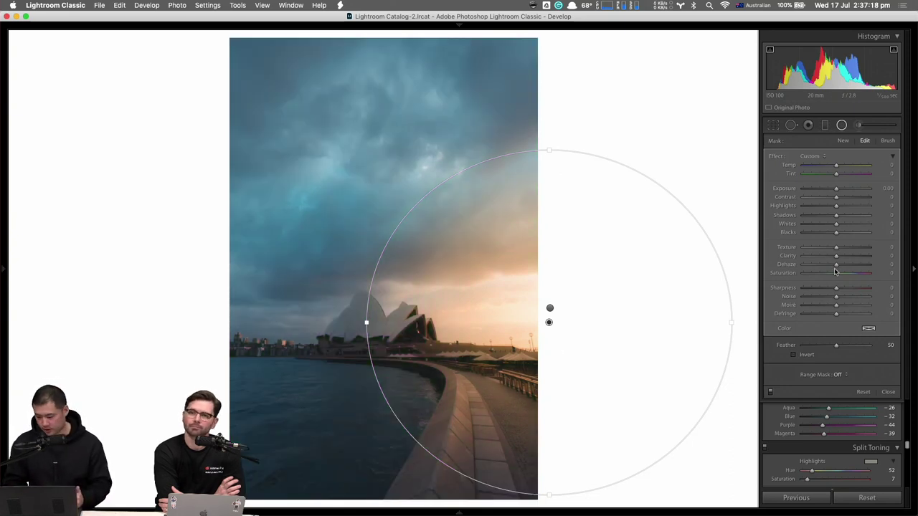
Step: Darken the area outside the ellipse with exposure -0.46, highlights -43 and shadows -39, and set the feather to 83
left_click(813, 216)
left_click_drag(813, 216, 832, 193)
left_click(827, 207)
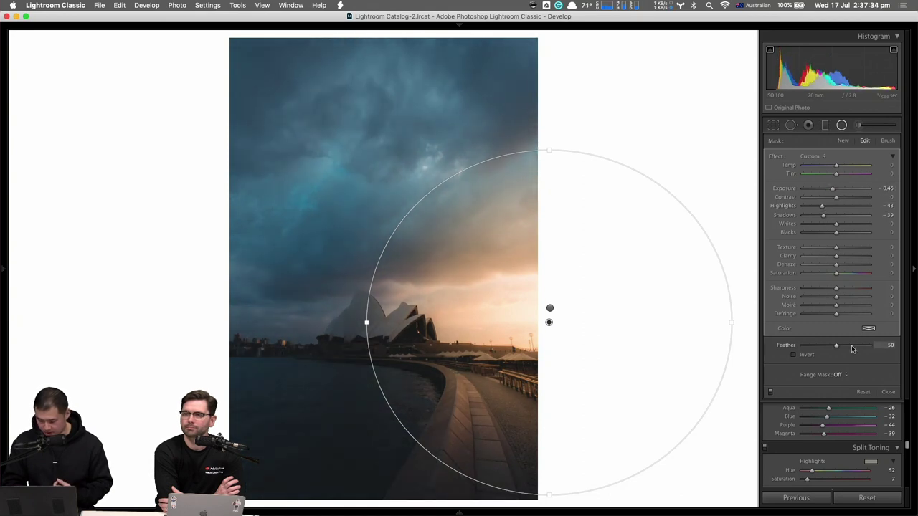
left_click_drag(853, 349, 859, 348)
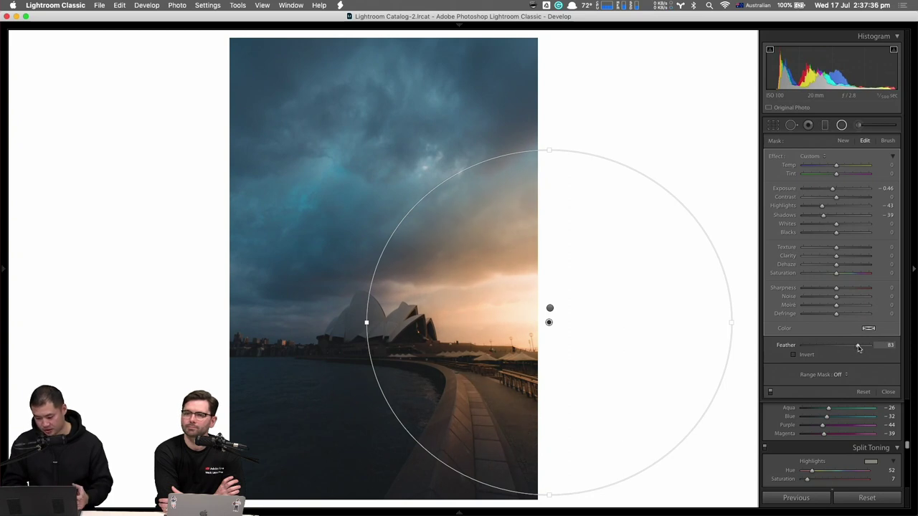
Step: Reshape the darkening filter into a wider, flatter ellipse, centre it on the sunset at the photo's edge, tilt it slightly, and close the Radial Filter
left_click_drag(365, 323, 298, 323)
left_click_drag(549, 150, 543, 196)
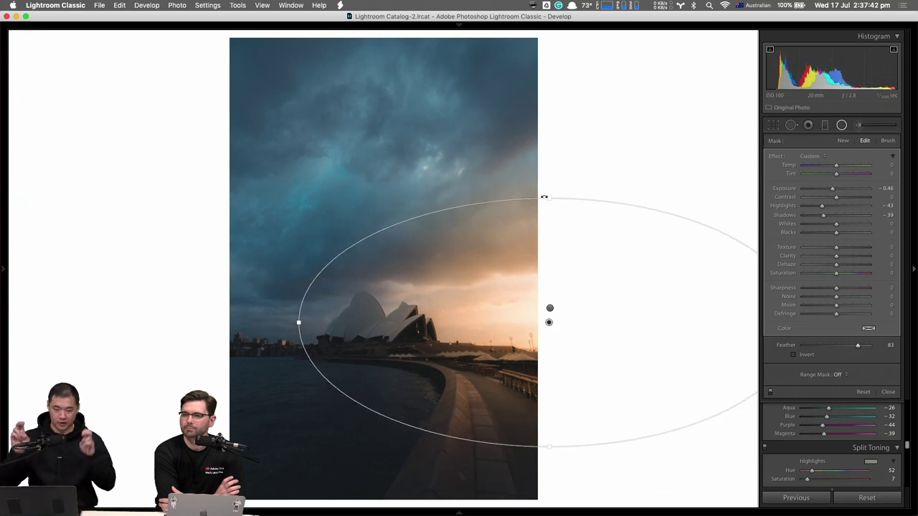
left_click_drag(549, 322, 532, 308)
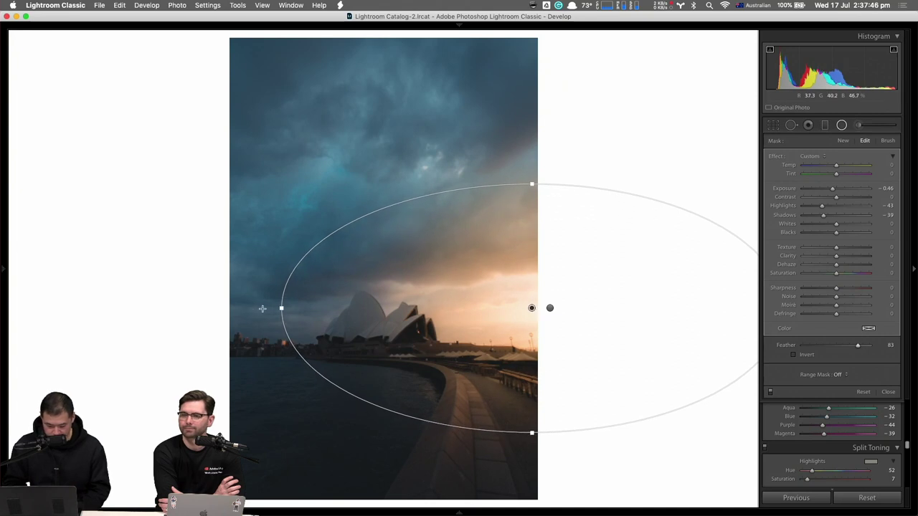
left_click_drag(276, 308, 280, 322)
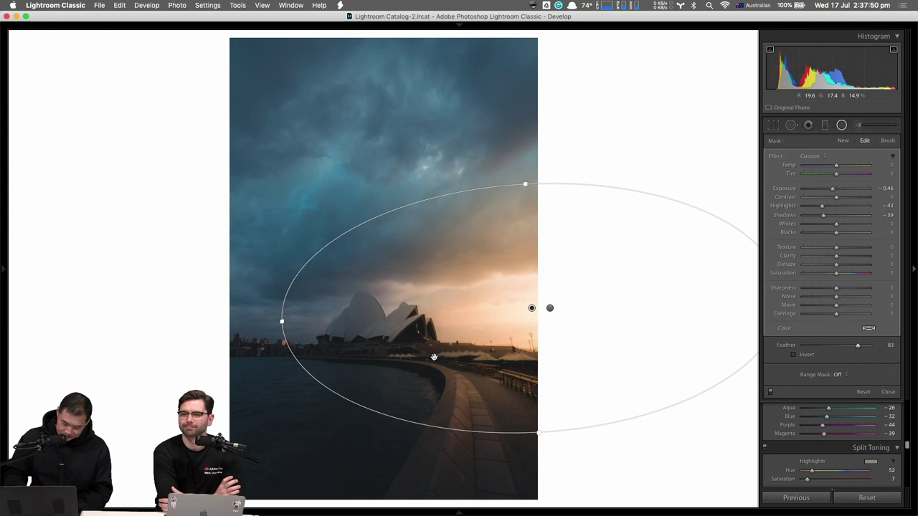
key("shift+m")
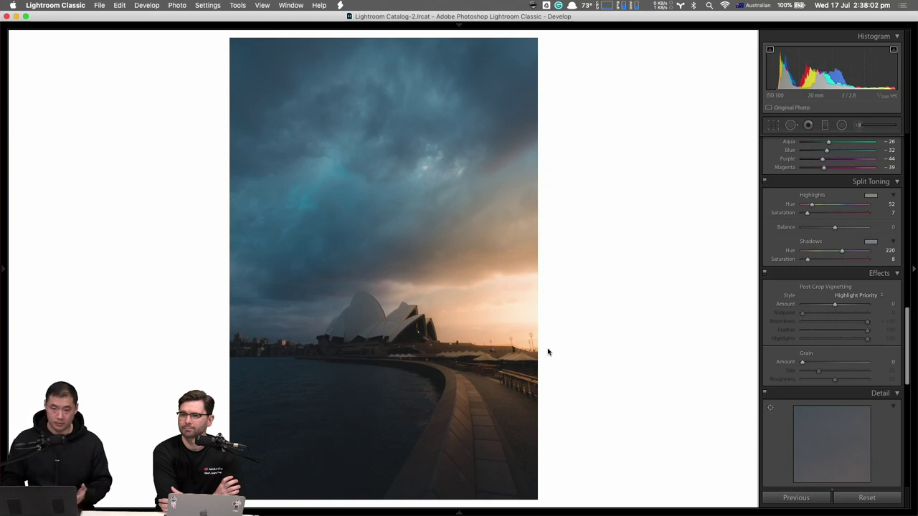
Step: Compare the edited photo with the original, first full size and then side by side, and return to the single view
key("backslash")
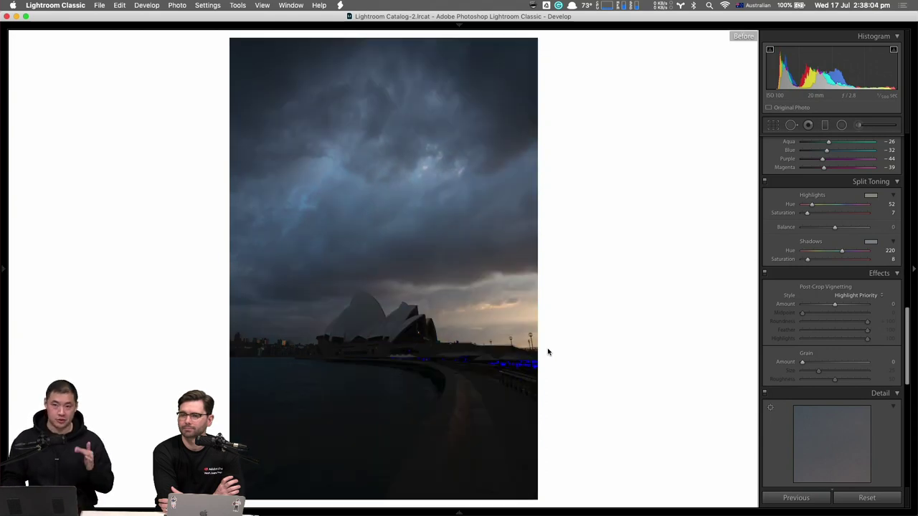
key("backslash")
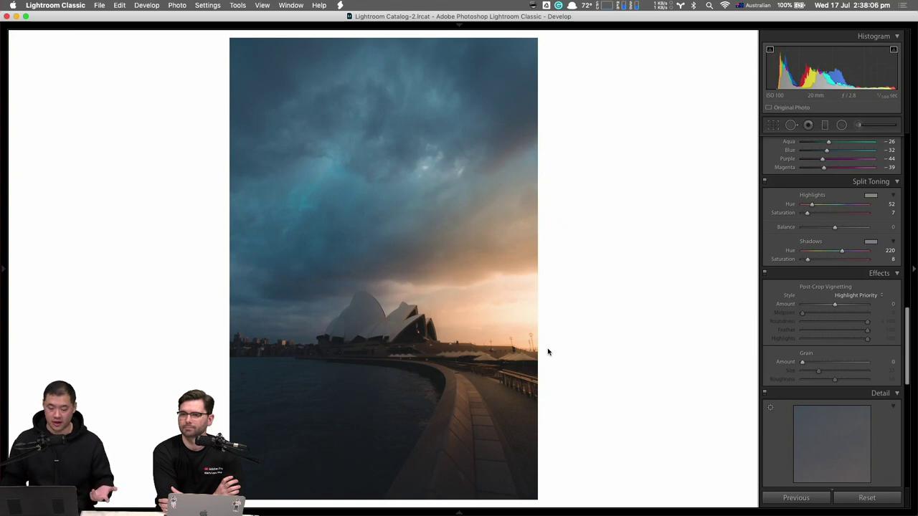
key("y")
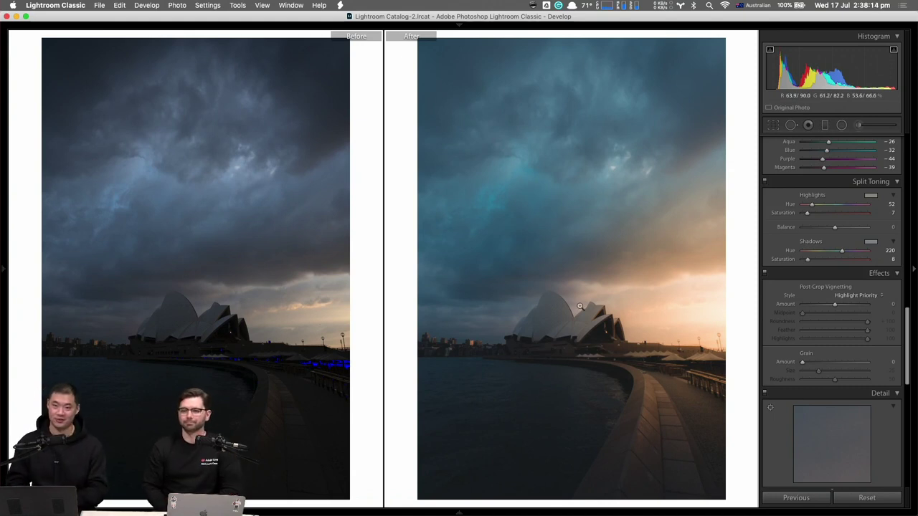
key("y")
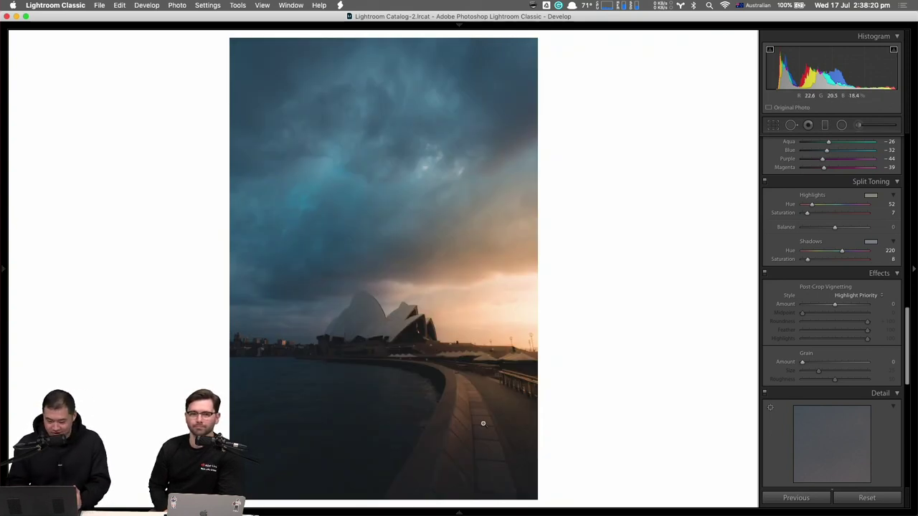
Step: Add a diagonal graduated filter with exposure -1.63 over the sky's upper-left corner and close the Graduated Filter
key("m")
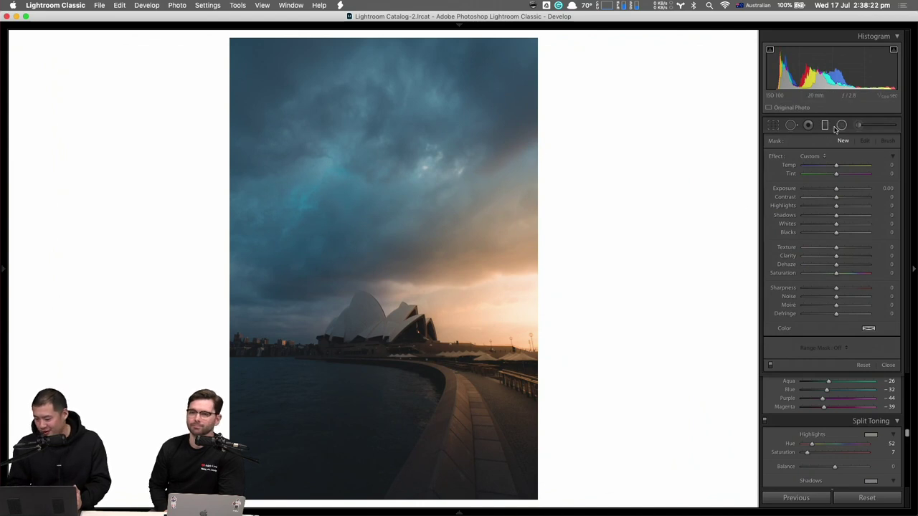
left_click_drag(834, 192, 826, 192)
mouse_move(196, 111)
left_mouse_down()
mouse_move(371, 287)
mouse_move(382, 315)
mouse_move(329, 323)
mouse_move(332, 311)
left_mouse_up()
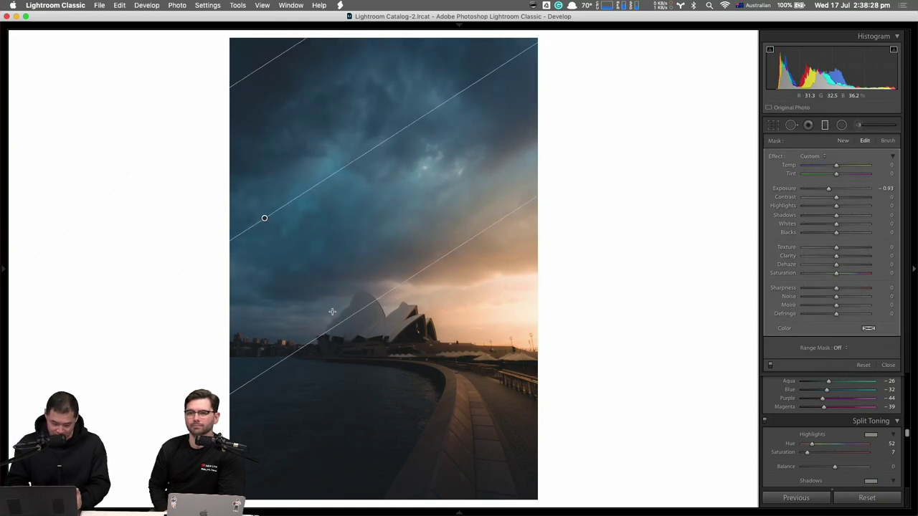
left_click_drag(265, 218, 267, 155)
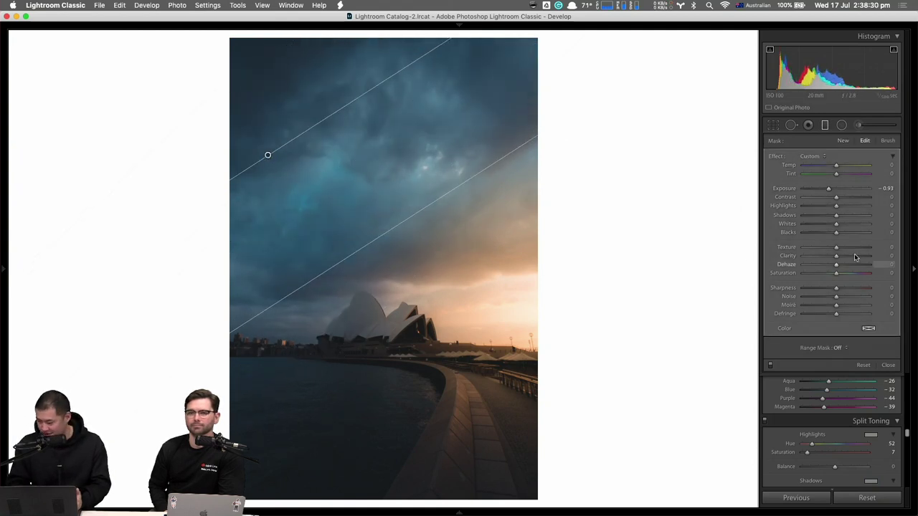
left_click_drag(827, 190, 822, 190)
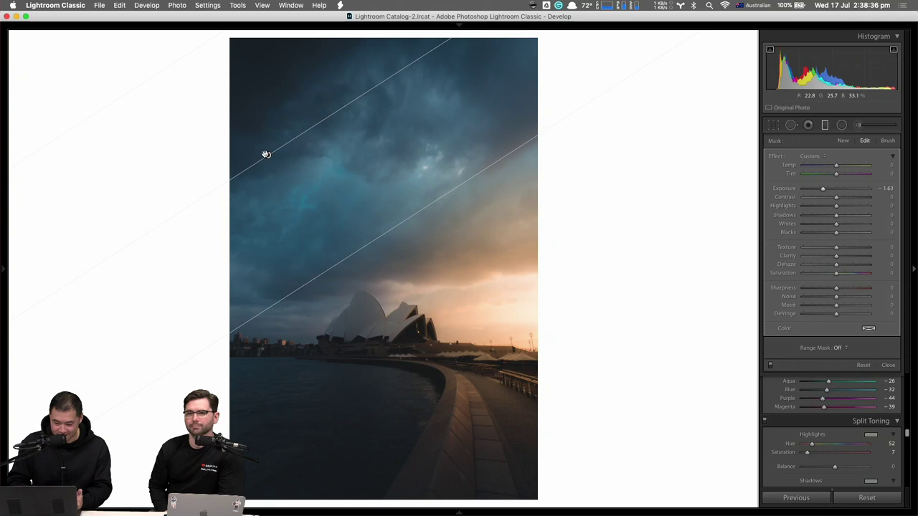
key("m")
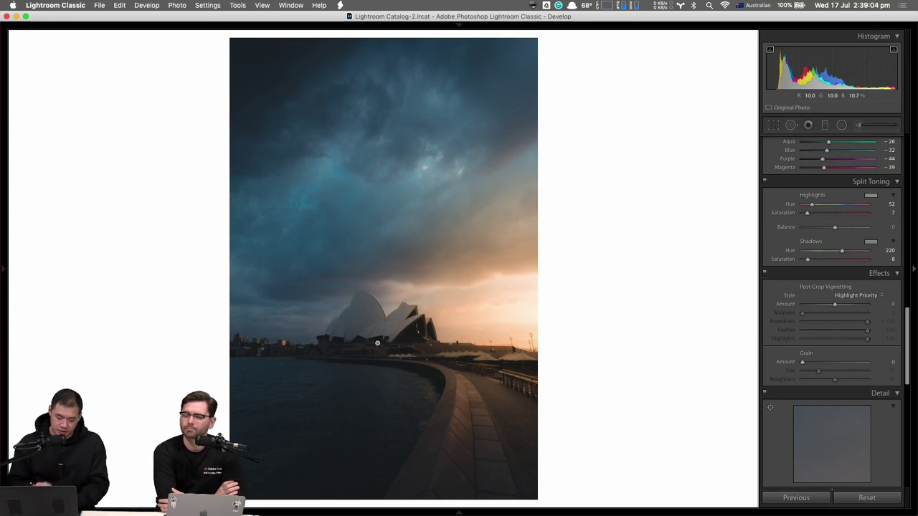
Step: Draw an inverted elliptical radial filter around the Opera House, centre it on the building, and reset its effect settings to 0
scroll(855, 332, "up", 10)
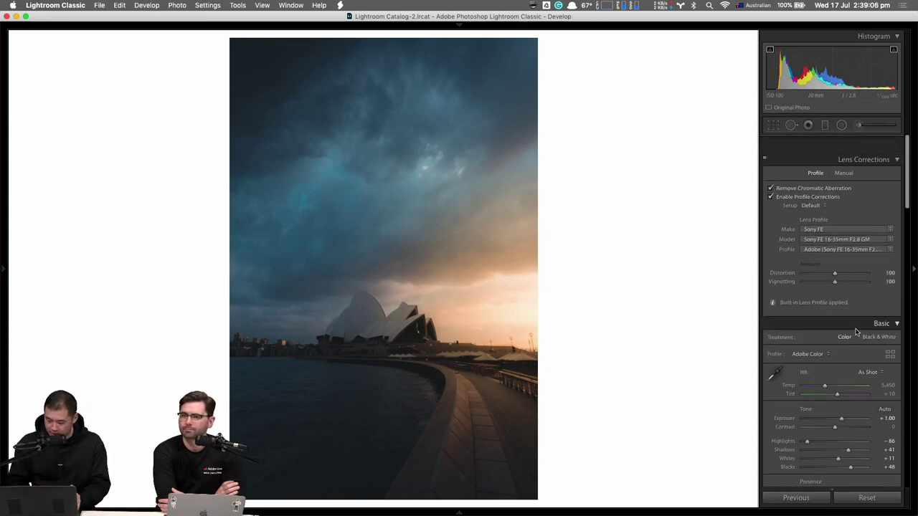
scroll(855, 331, "down", 6)
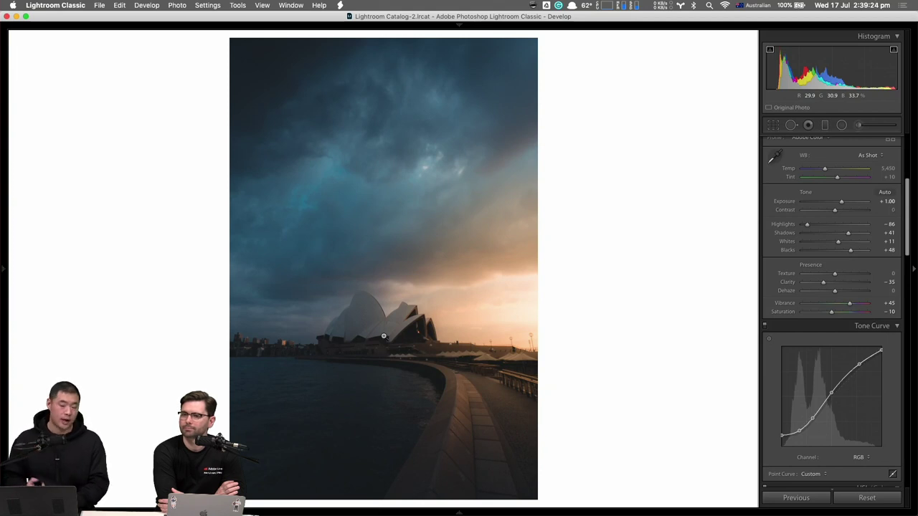
key("shift+m")
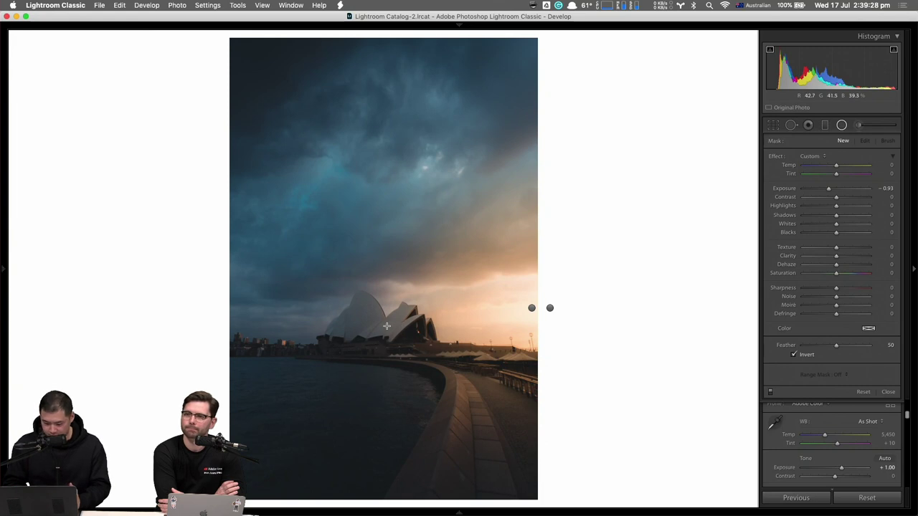
left_click_drag(380, 326, 493, 403)
left_click_drag(380, 325, 396, 328)
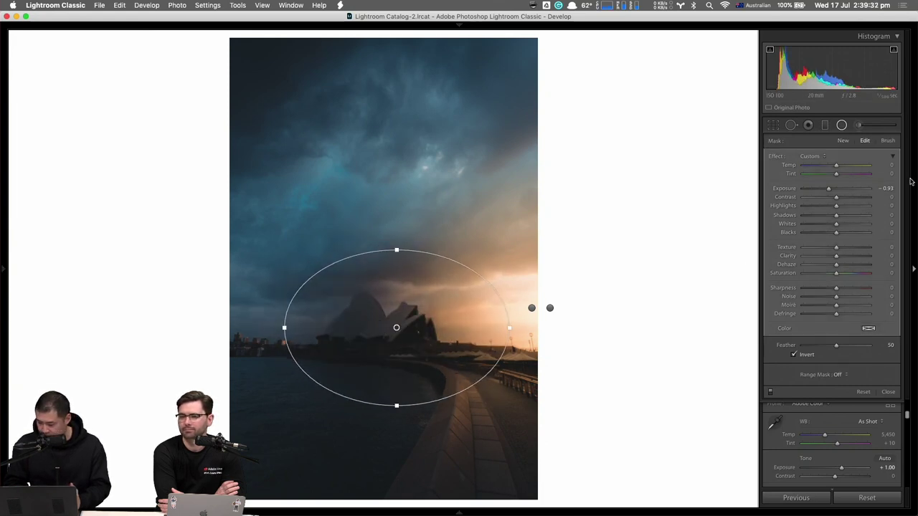
double_click(776, 157)
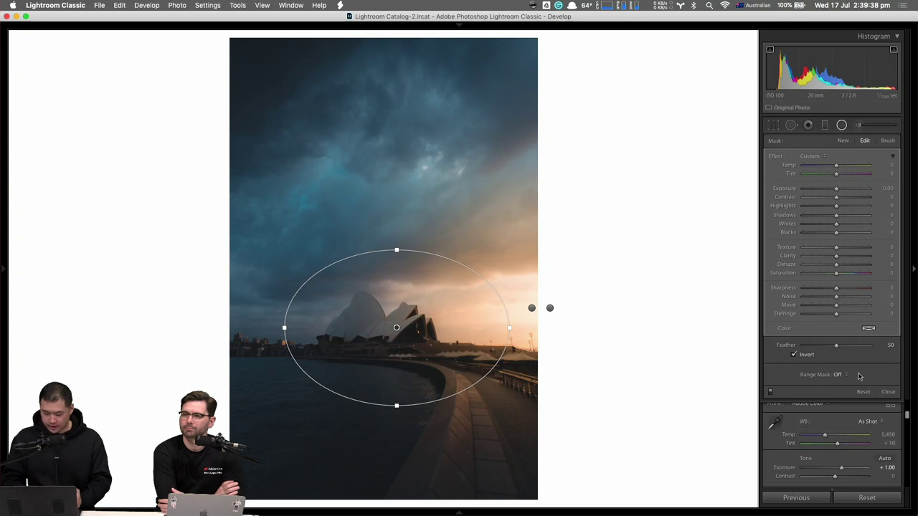
Step: Set the Opera House filter to clarity 35, highlights 19, whites 15, exposure 0.16 and feather 91, and close the Radial Filter
left_click_drag(835, 256, 849, 260)
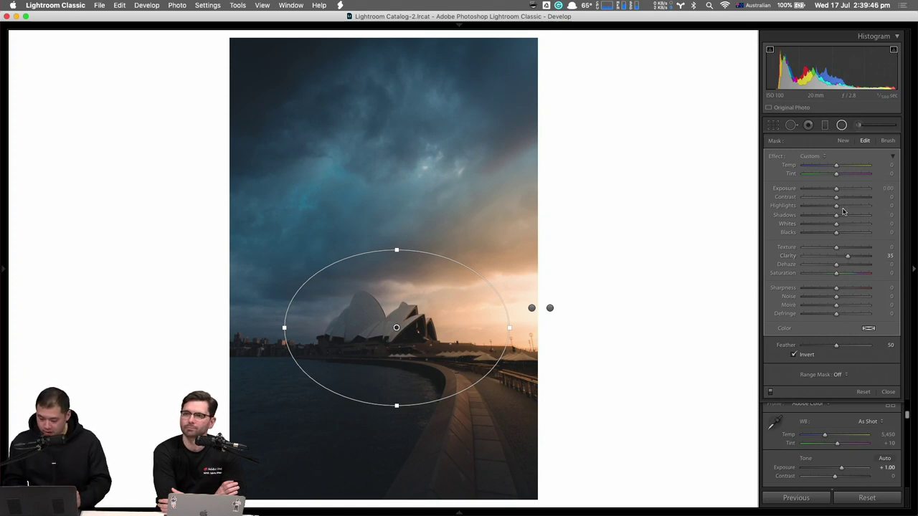
left_click_drag(844, 210, 842, 209)
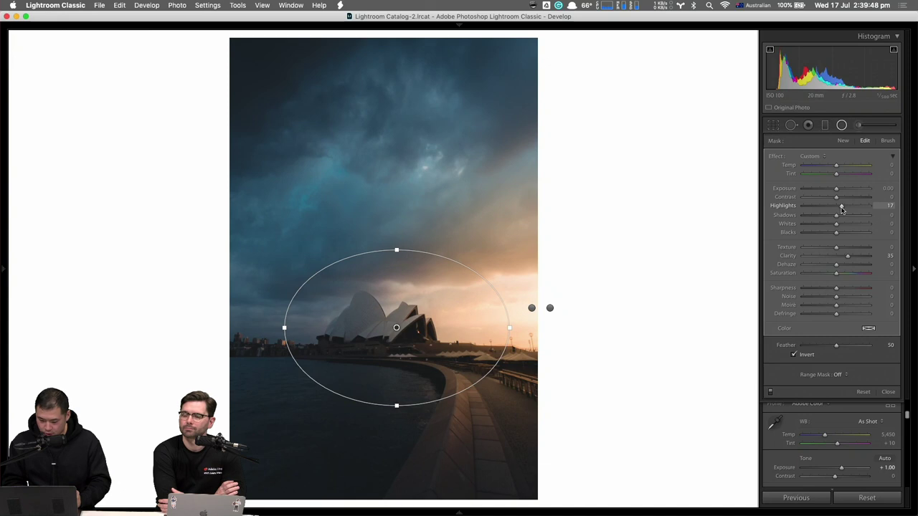
left_click_drag(837, 225, 844, 227)
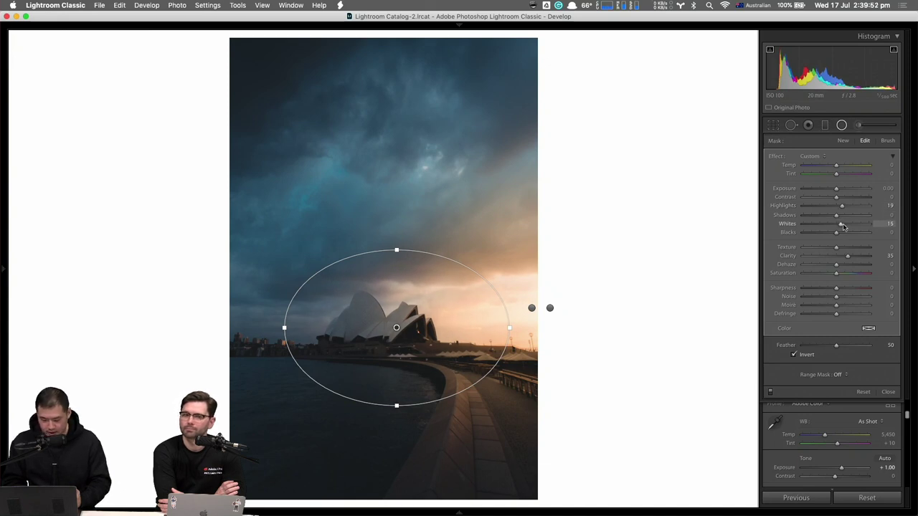
left_click_drag(836, 347, 863, 349)
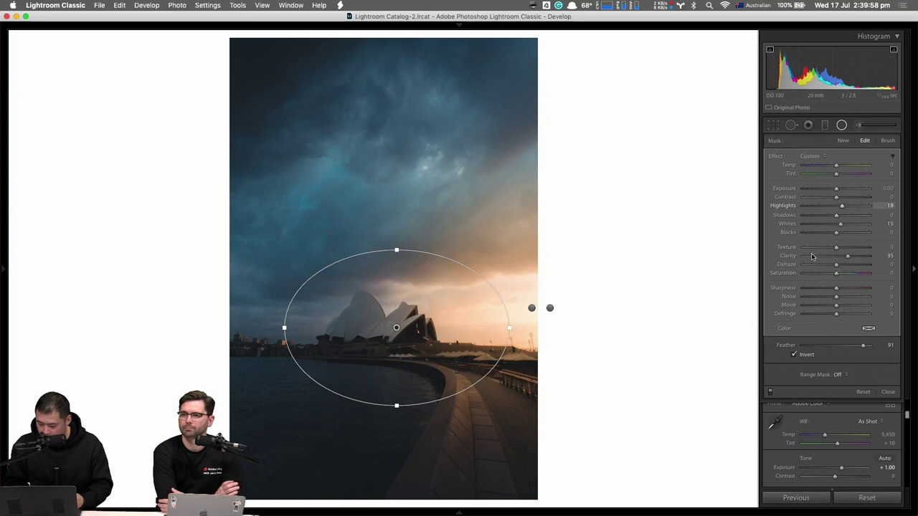
left_click_drag(837, 190, 838, 190)
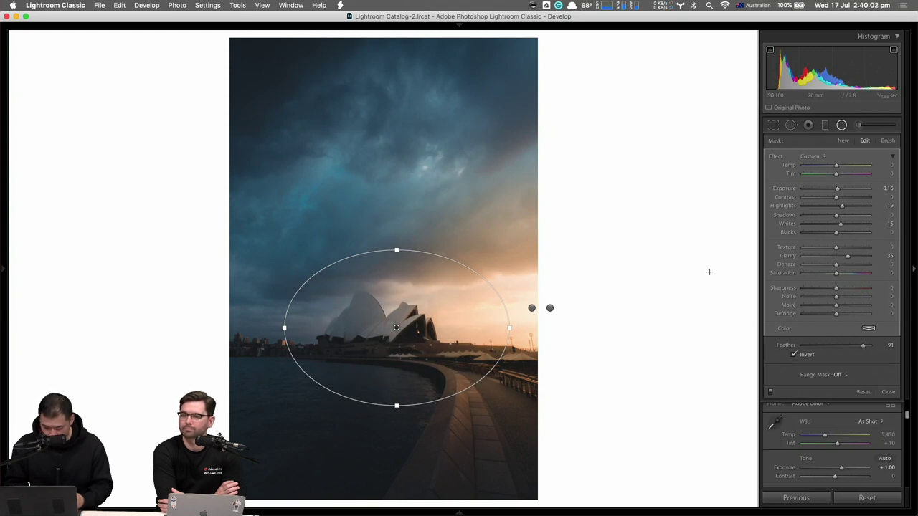
key("shift+m")
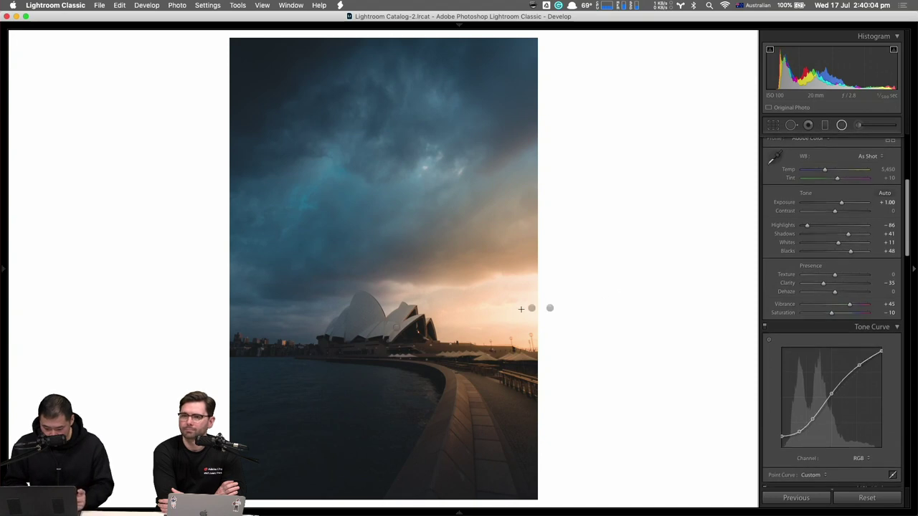
Step: Set the feather of the golden radial filter just outside the photo's edge to 81 and close the Radial Filter
left_click(549, 307)
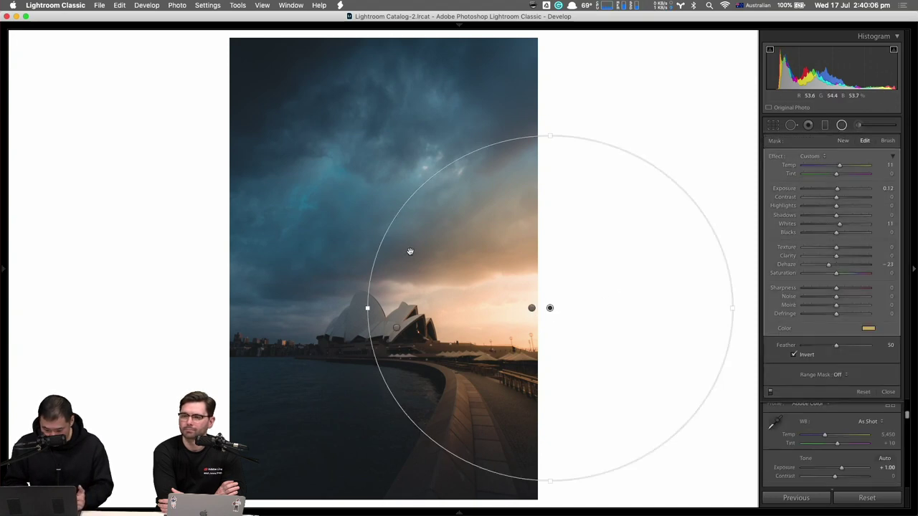
left_click_drag(846, 347, 857, 348)
key("shift+m")
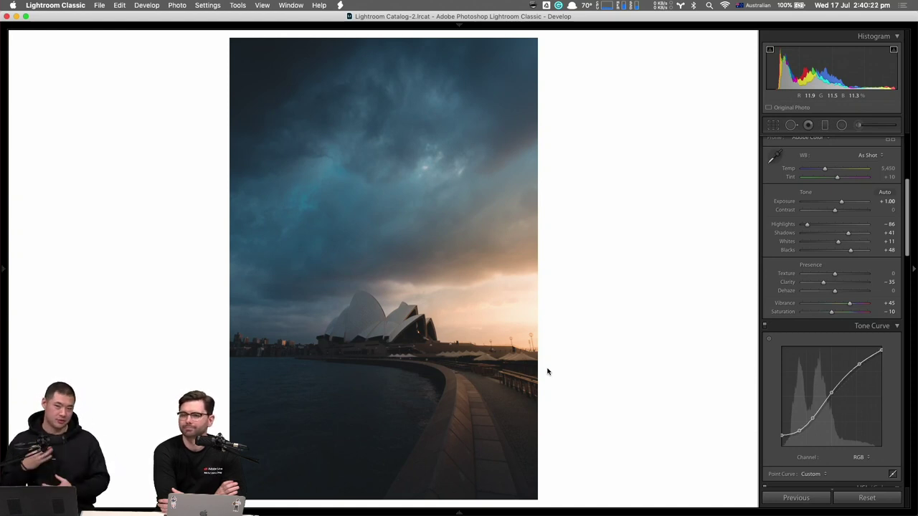
Step: Start a new Adjustment Brush, reset its effect settings to 0 and reduce the brush size to 8
key("k")
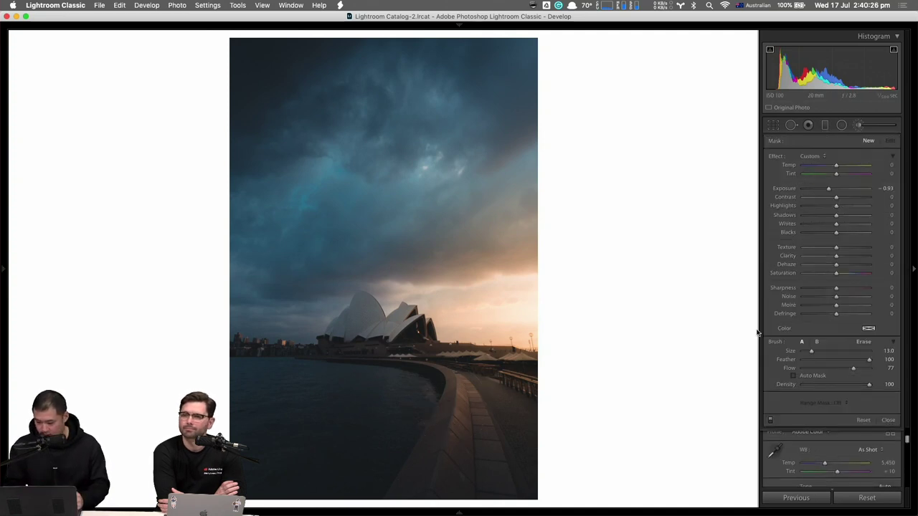
double_click(775, 156)
key("bracketleft")
key("bracketleft")
key("bracketleft")
key("bracketleft")
key("bracketleft")
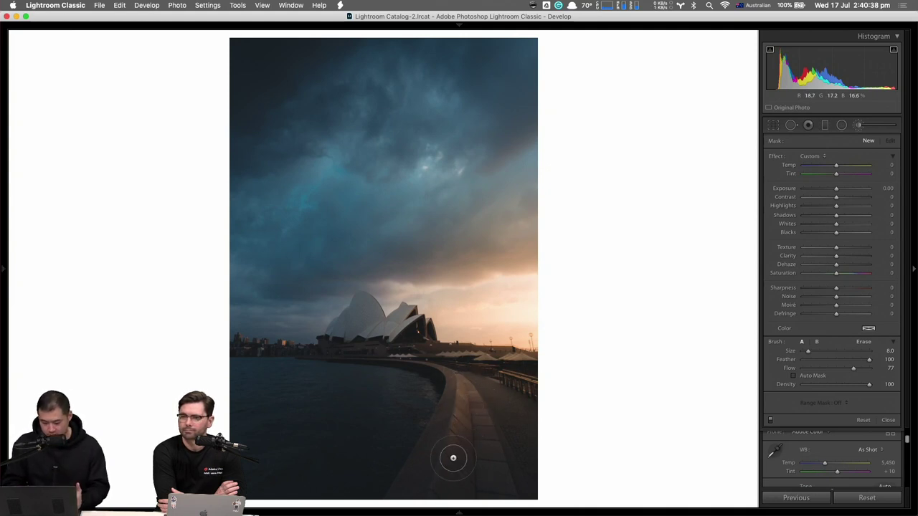
Step: Set the brush to temp 6, exposure 0.11, highlights 34, whites 14, clarity 31, size 4 and flow 70
left_click(849, 207)
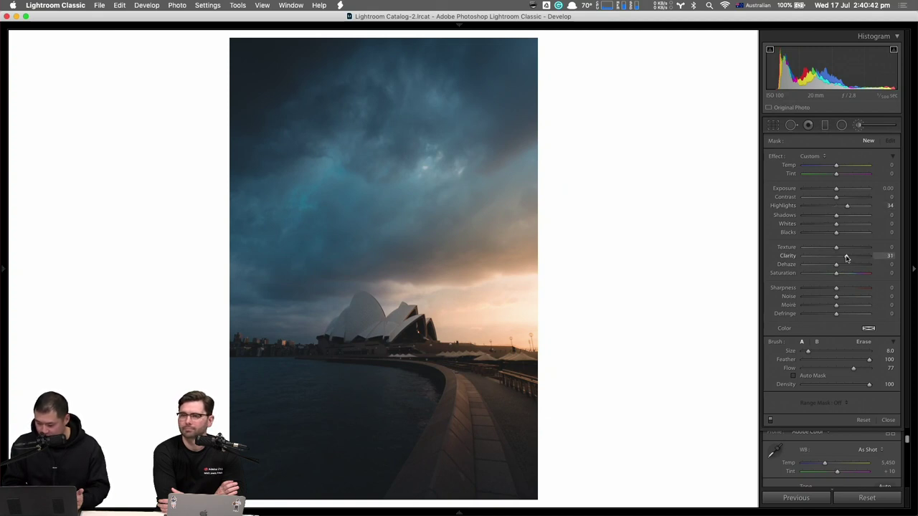
left_click(840, 224)
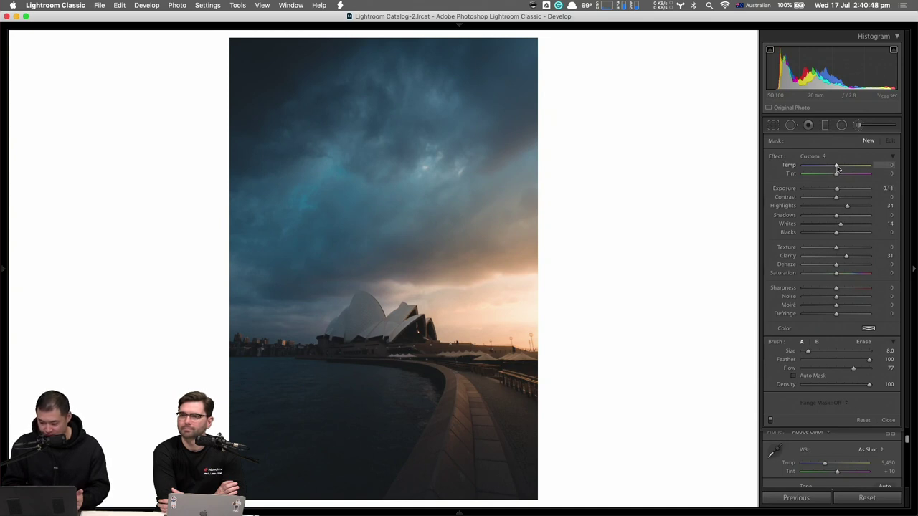
key("bracketleft")
left_click_drag(851, 372, 847, 371)
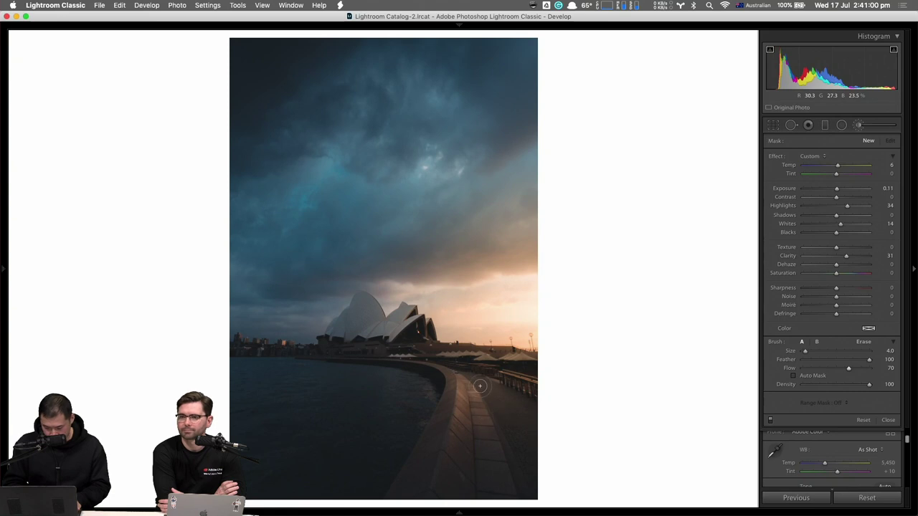
Step: Paint the sunlit waterfront walkway with exposure 0.18, check the painted area with the mask overlay, and close the Adjustment Brush
mouse_move(545, 423)
left_mouse_down()
mouse_move(471, 424)
mouse_move(450, 397)
left_mouse_up()
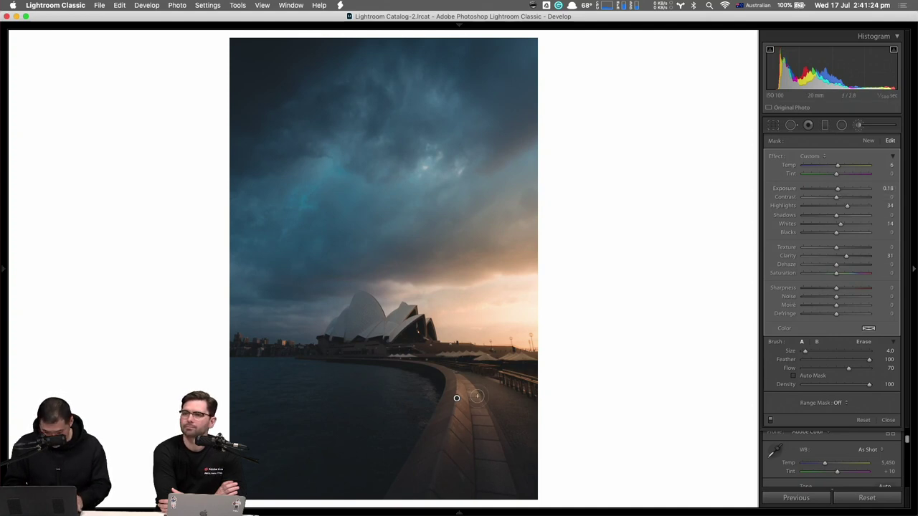
key("o")
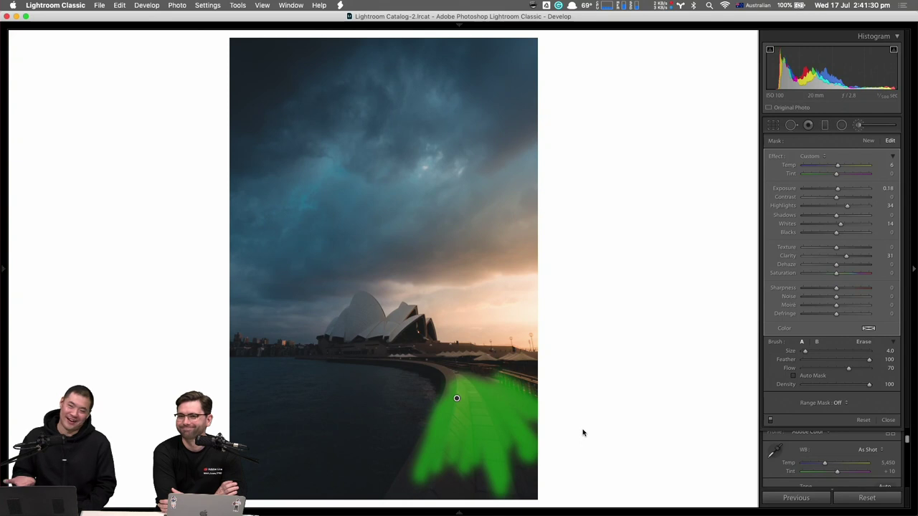
key("o")
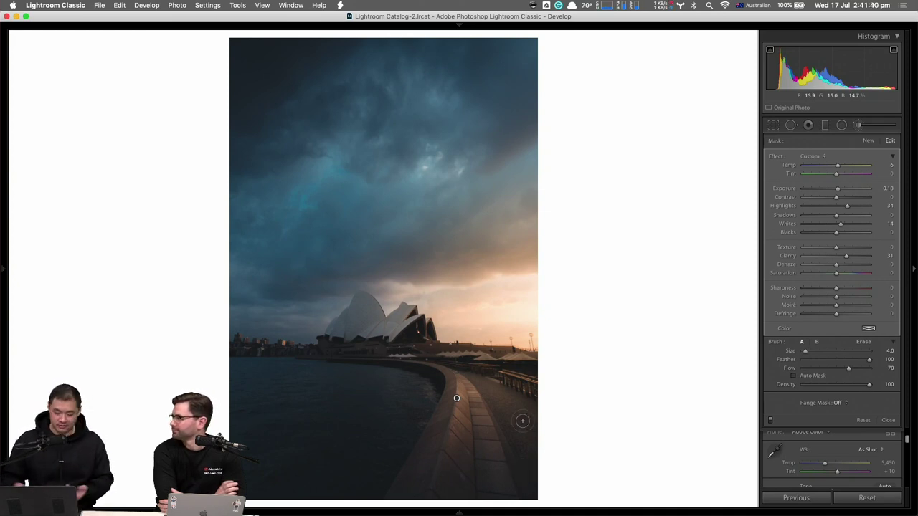
key("o")
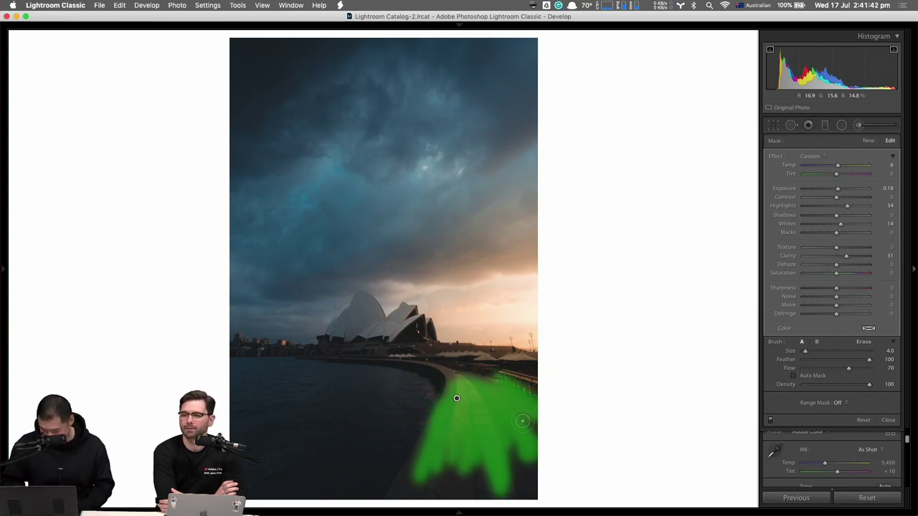
key("o")
left_click(589, 398)
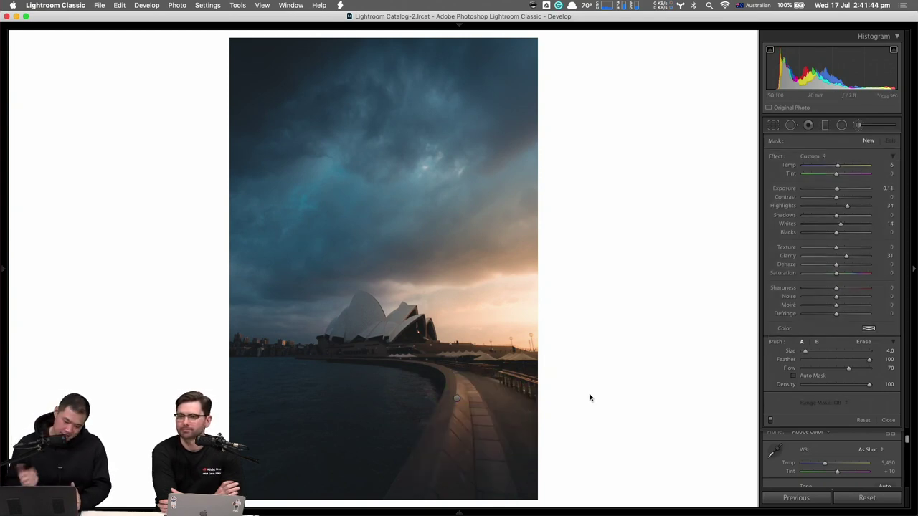
key("k")
Step: Review the radial filters, the sky's graduated filter and the walkway brush adjustment, and return to the Library grid
key("shift+m")
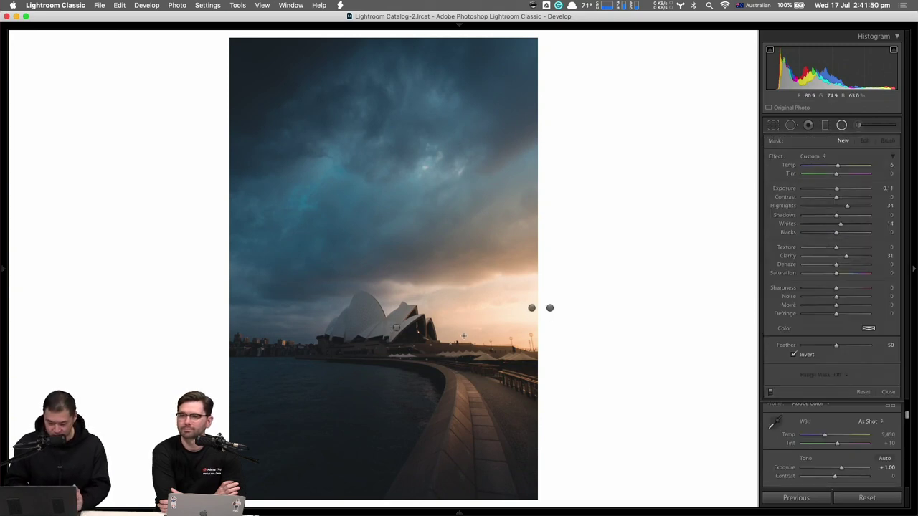
key("m")
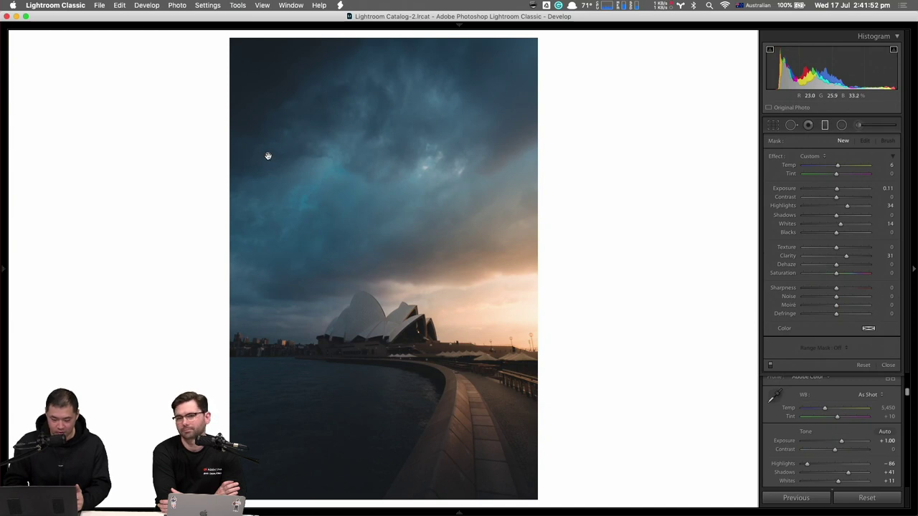
left_click(267, 155)
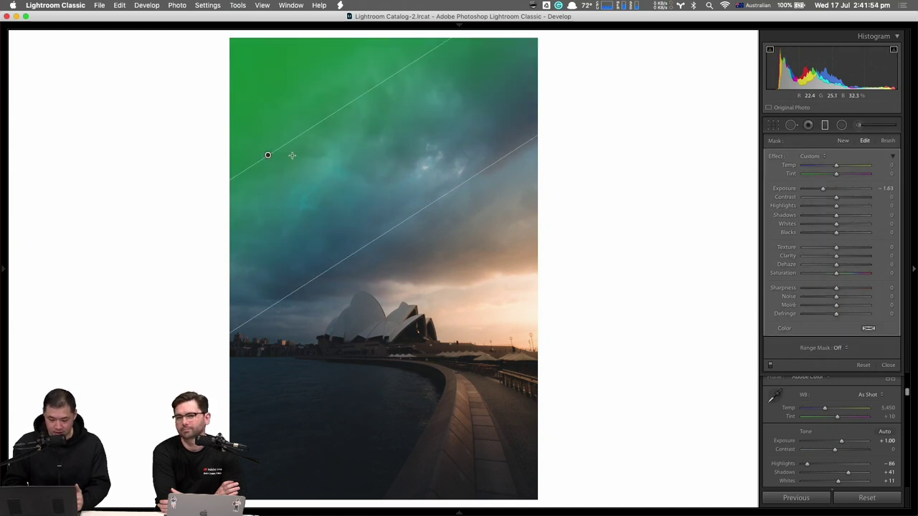
key("k")
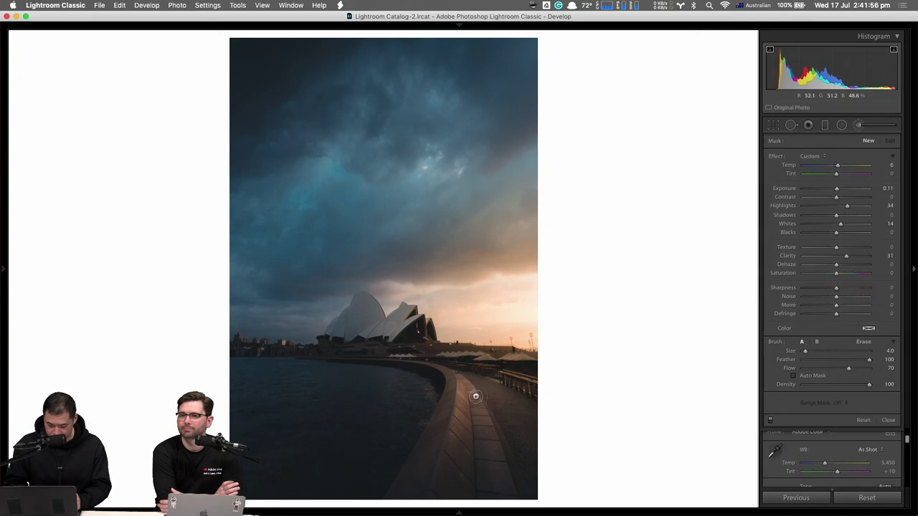
left_click(456, 398)
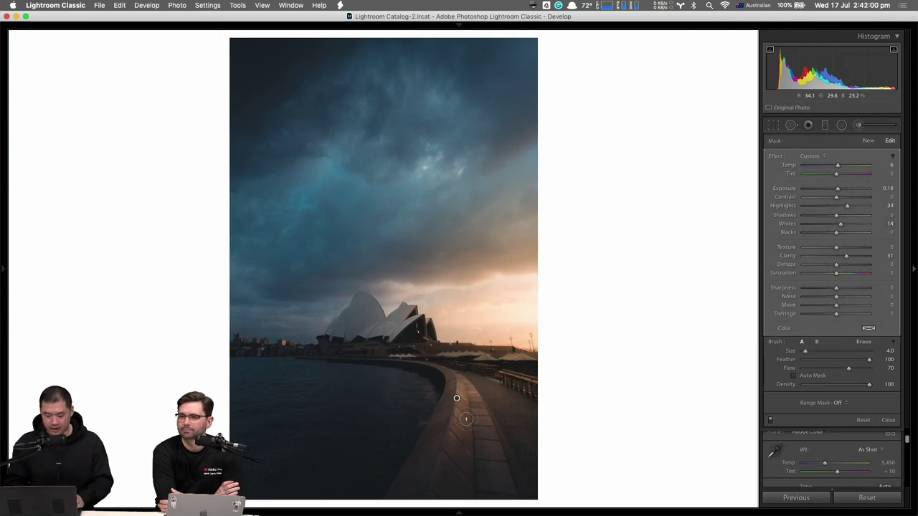
key("k")
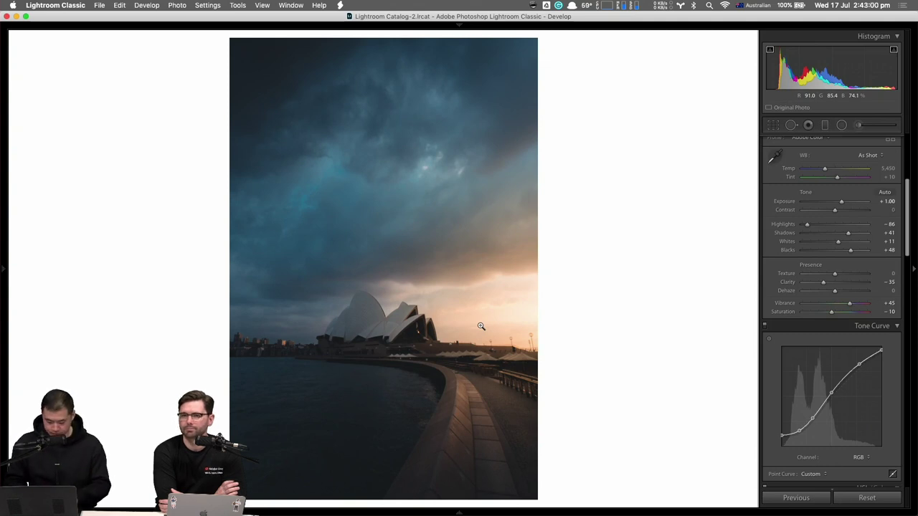
key("g")
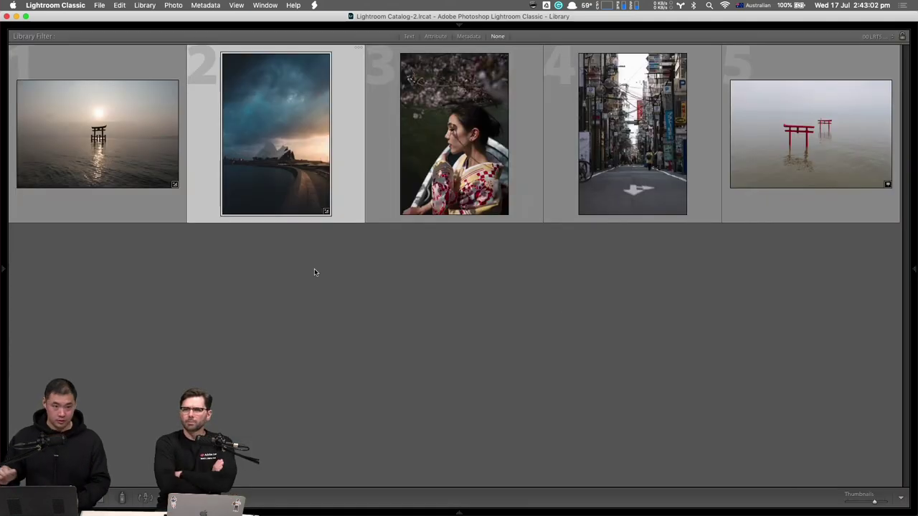
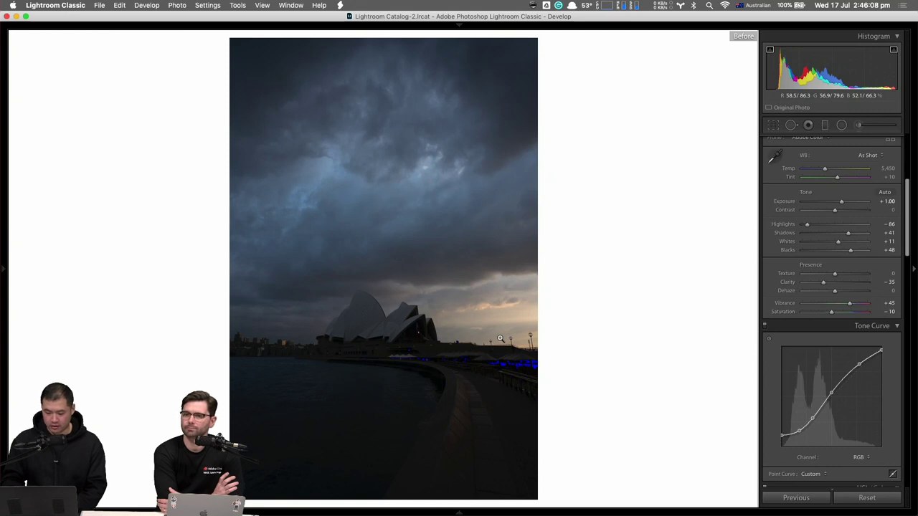
Step: Return from the before view to the edited photo, review the golden radial filter's settings, and close the Radial Filter
key("backslash")
key("shift+m")
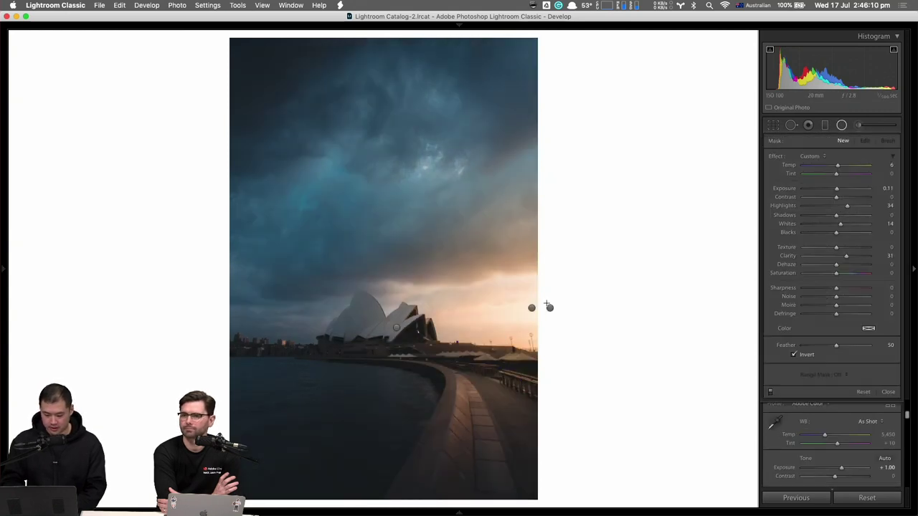
left_click(549, 309)
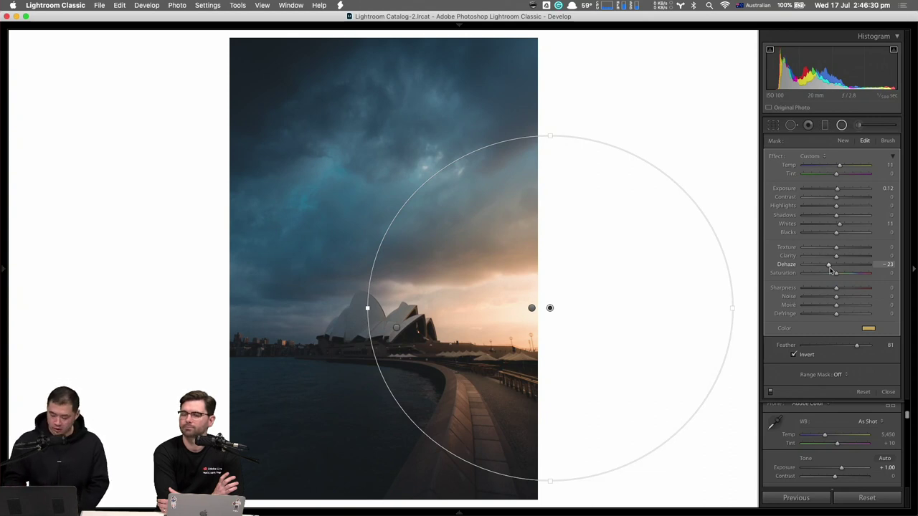
key("shift+m")
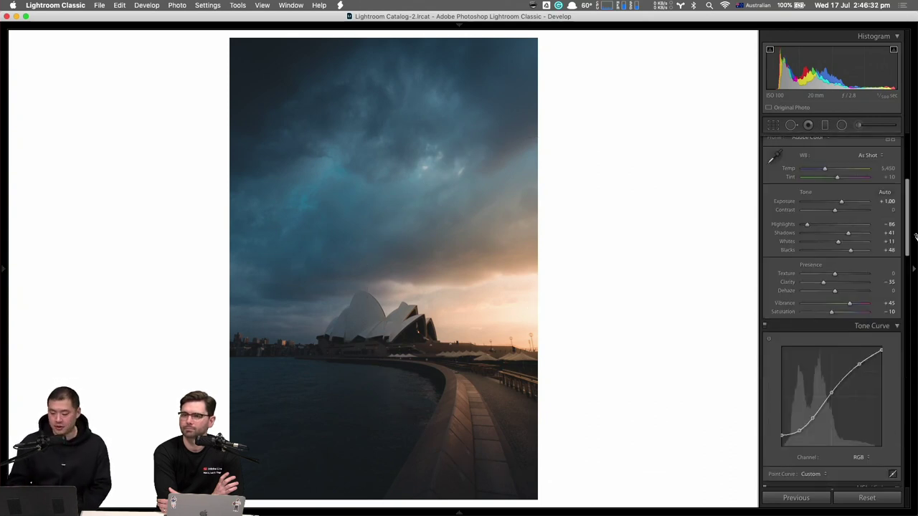
Step: Set the Opera House photo's blue luminance to -23 in the HSL adjustments
scroll(855, 240, "down", 12)
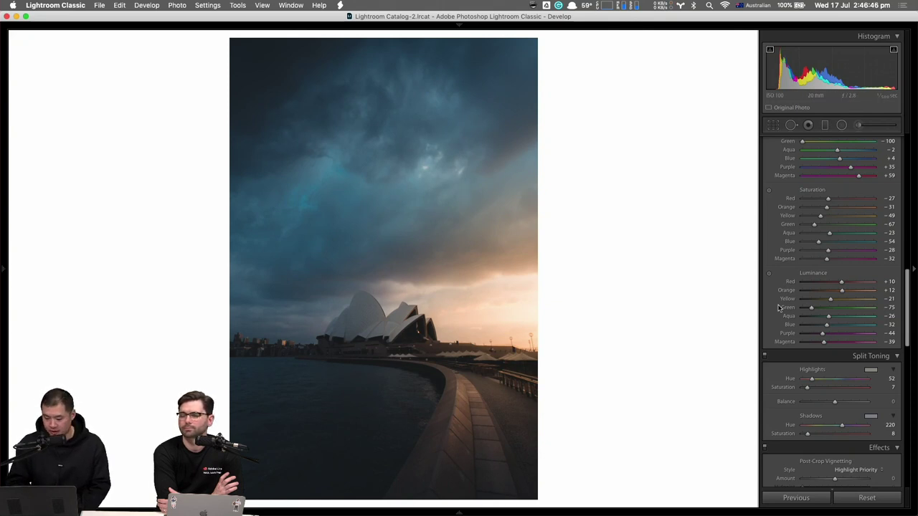
left_click(834, 327)
mouse_move(833, 327)
left_mouse_down()
mouse_move(848, 328)
mouse_move(828, 331)
left_mouse_up()
scroll(828, 287, "up", 3)
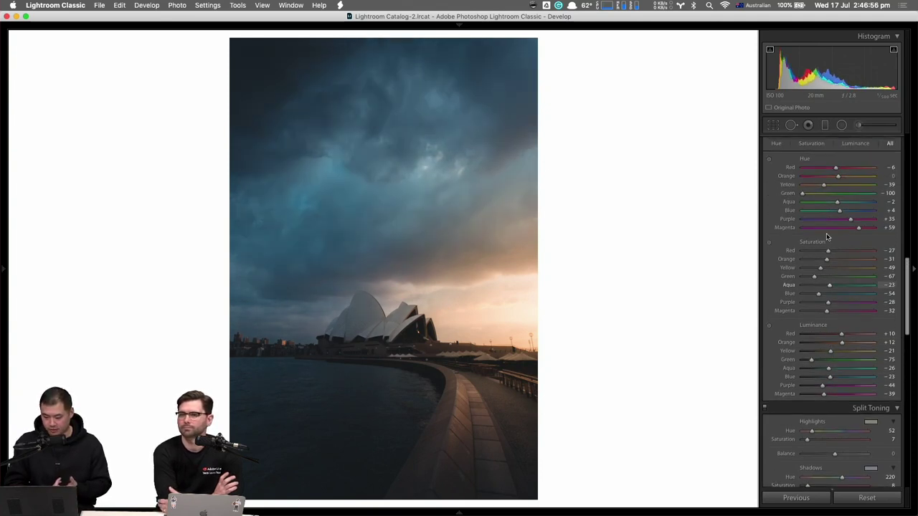
mouse_move(829, 378)
left_mouse_down()
mouse_move(839, 381)
mouse_move(830, 381)
left_mouse_up()
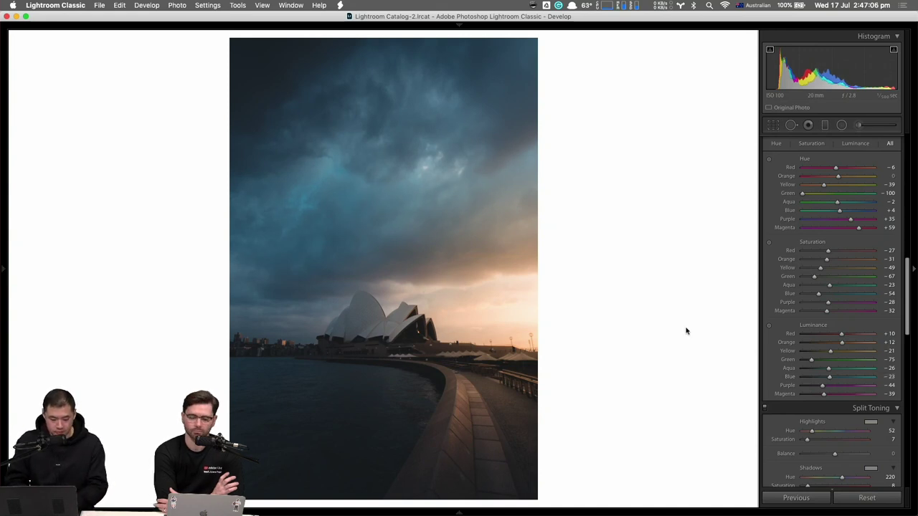
Step: Return to the Library grid, deselect the Opera House photo and open the kimono portrait in Develop
key("g")
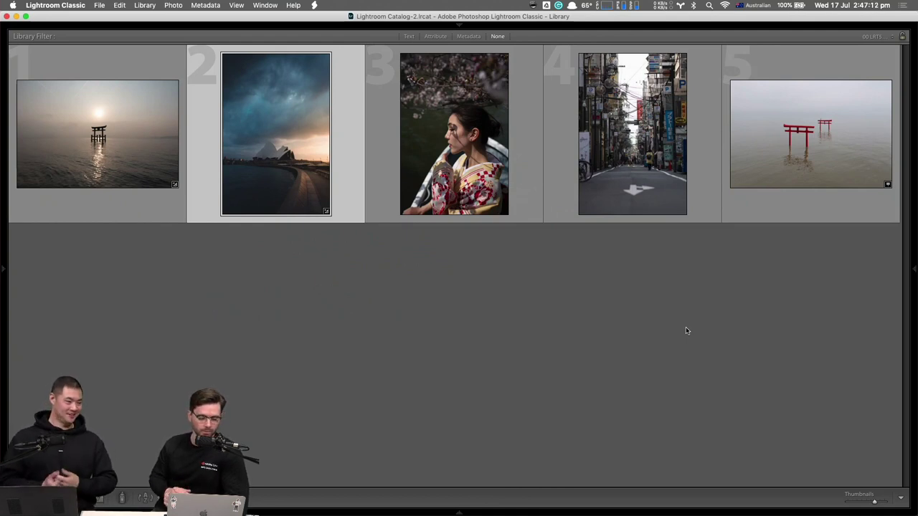
key("super+d")
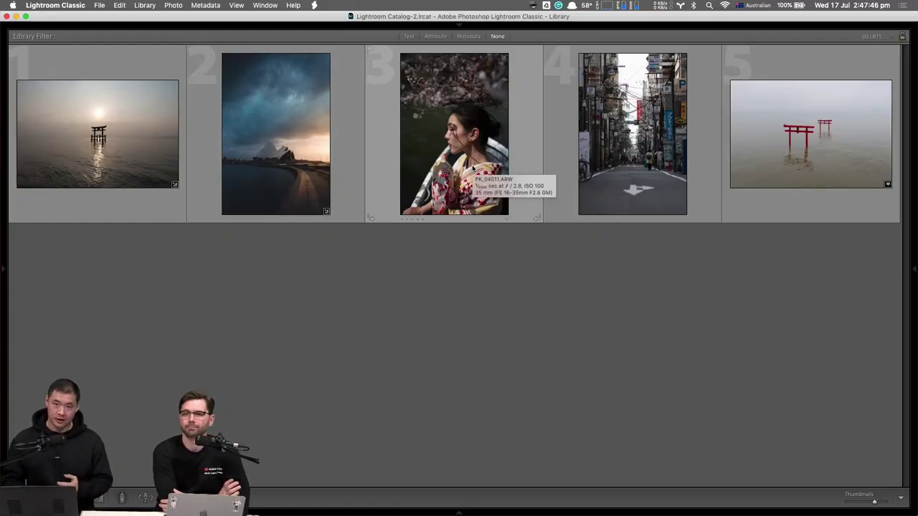
left_click(473, 168)
key("e")
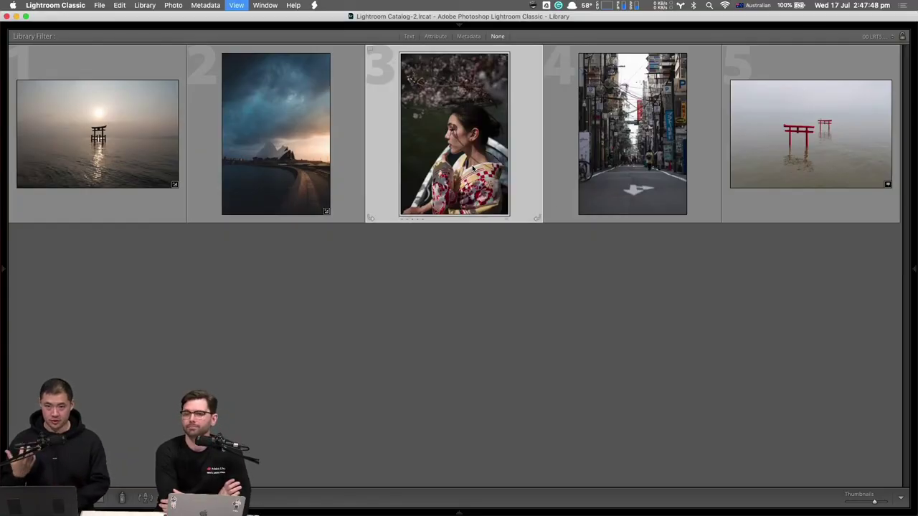
key("d")
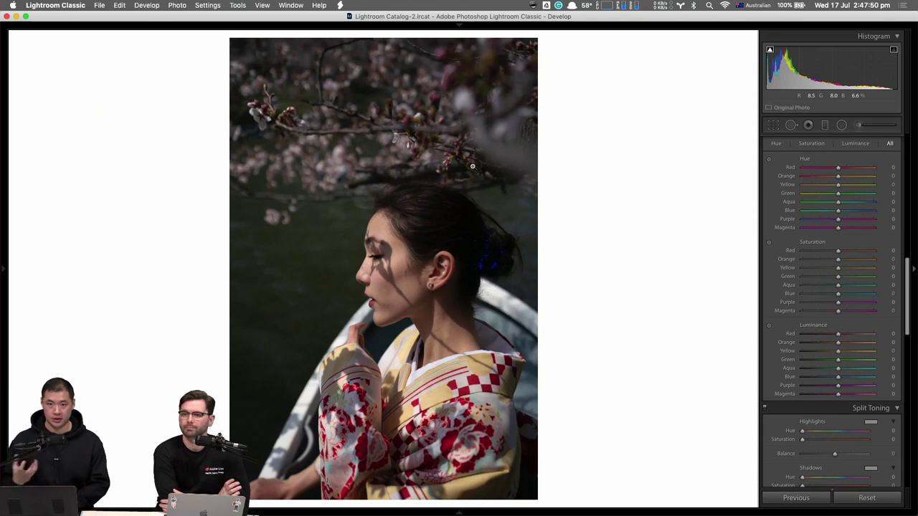
Step: Inspect the woman's face at 1:1 with the Navigator shown, return to the fitted view and hide the clipping indicators
scroll(789, 179, "up", 10)
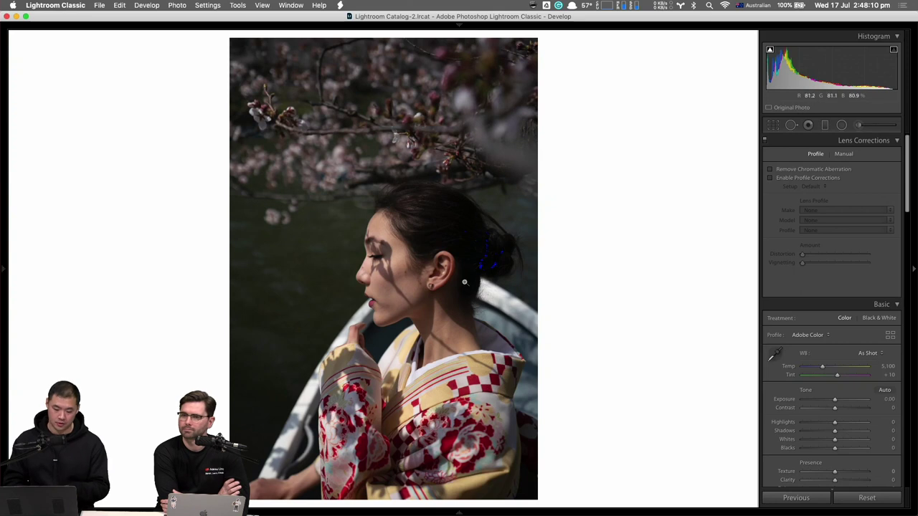
left_click(4, 269)
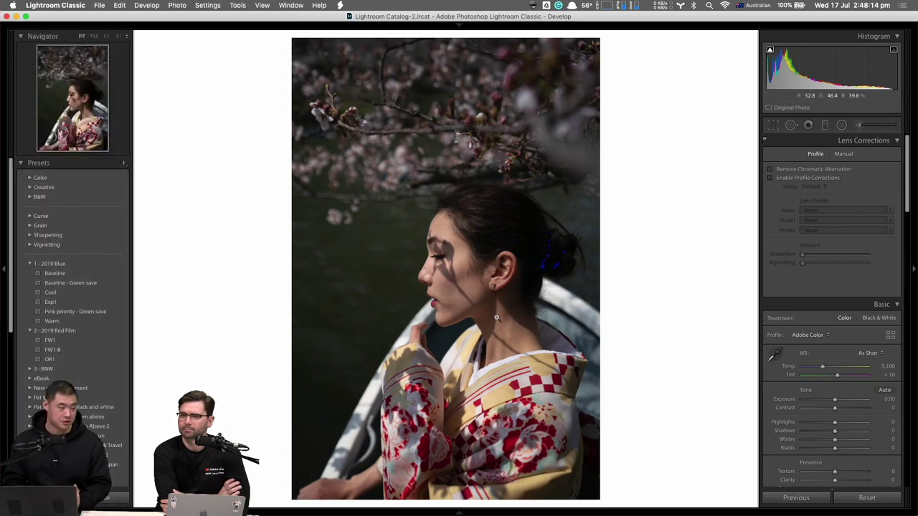
left_click(107, 36)
left_click_drag(276, 161, 397, 246)
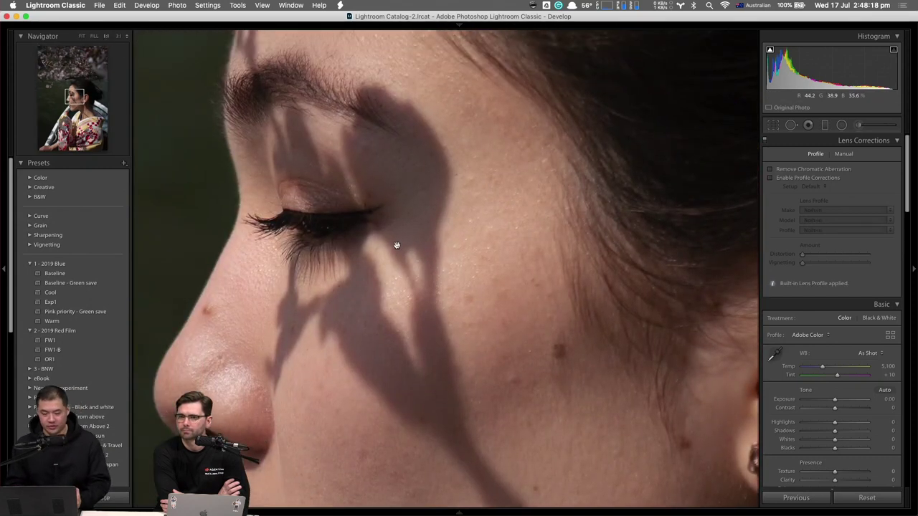
left_click(462, 248)
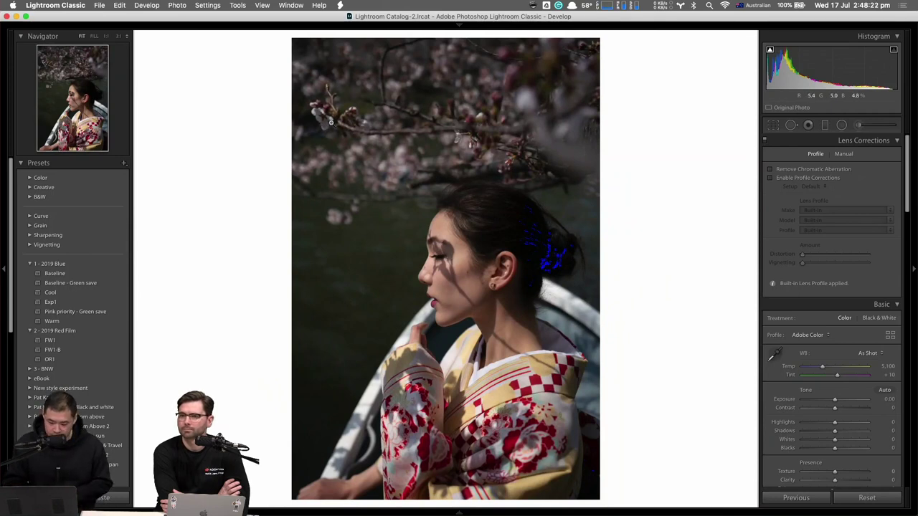
key("j")
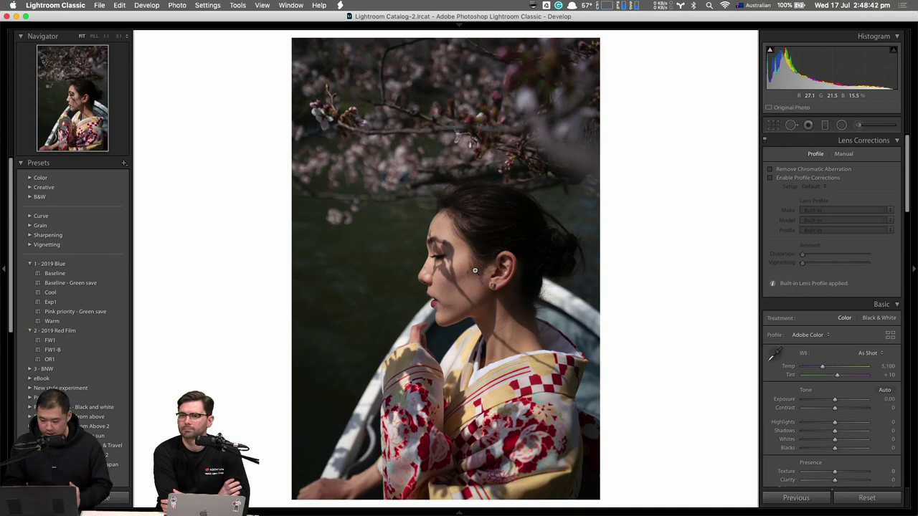
Step: Enable Remove Chromatic Aberration and Profile Corrections for the kimono portrait in the Lens Corrections settings
left_click(781, 169)
left_click(785, 178)
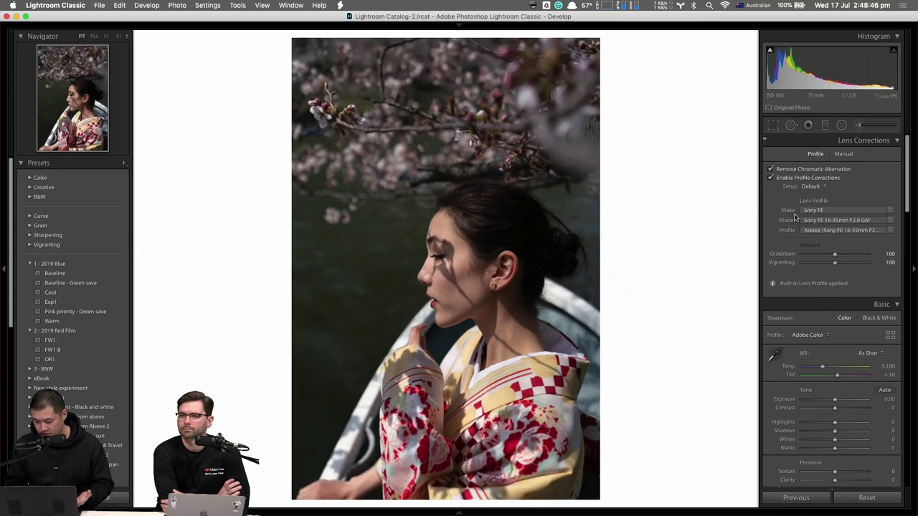
scroll(813, 303, "down", 3)
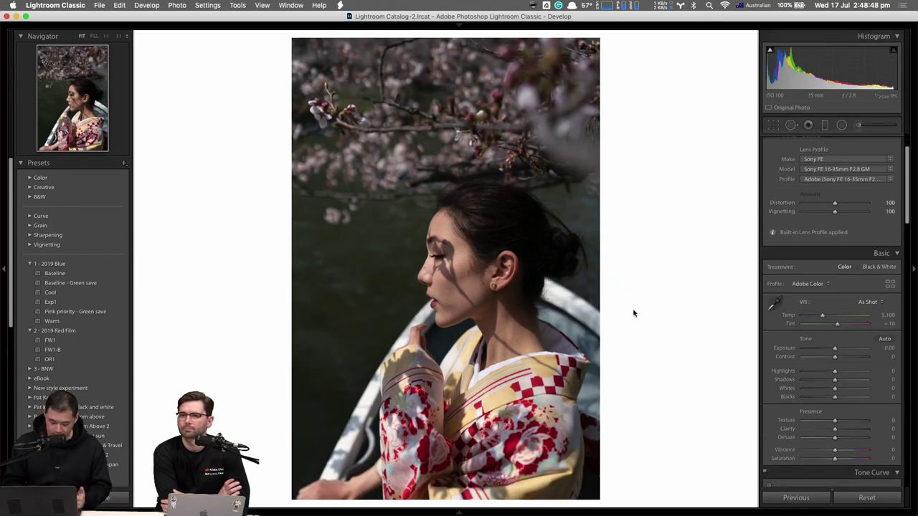
key("i")
key("i")
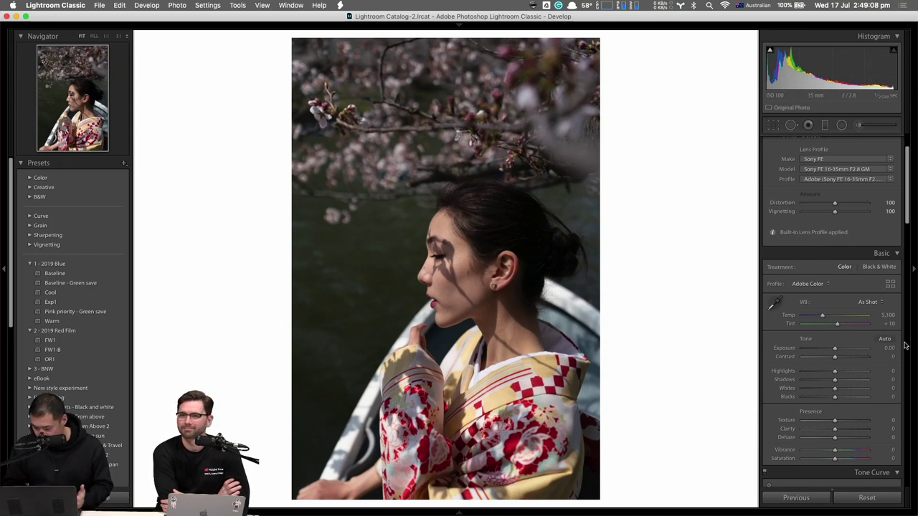
Step: Show the clipping indicators on the kimono portrait and set Exposure to +0.25
scroll(825, 344, "down", 3)
scroll(824, 344, "down", 2)
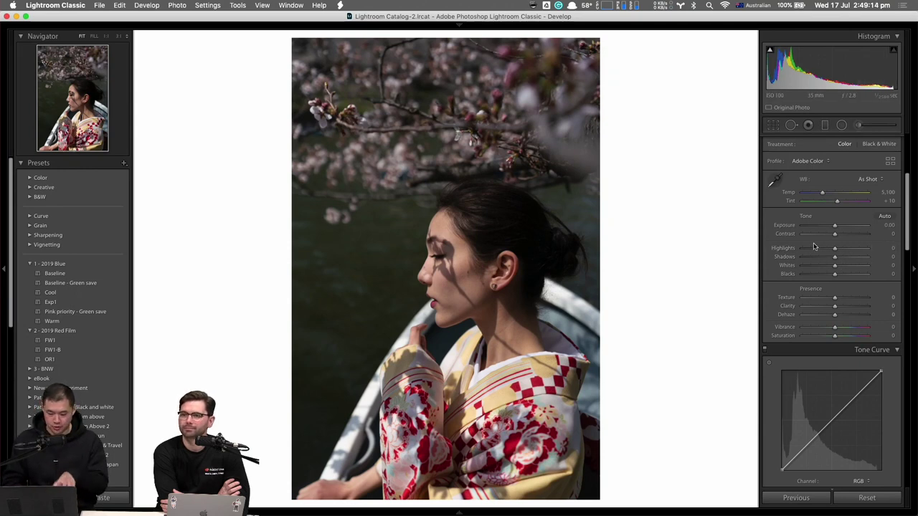
key("j")
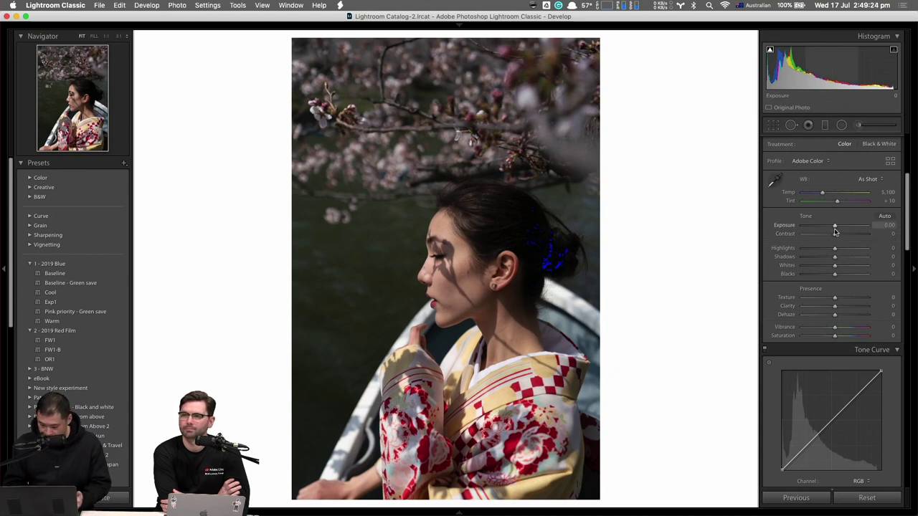
left_click_drag(834, 230, 836, 230)
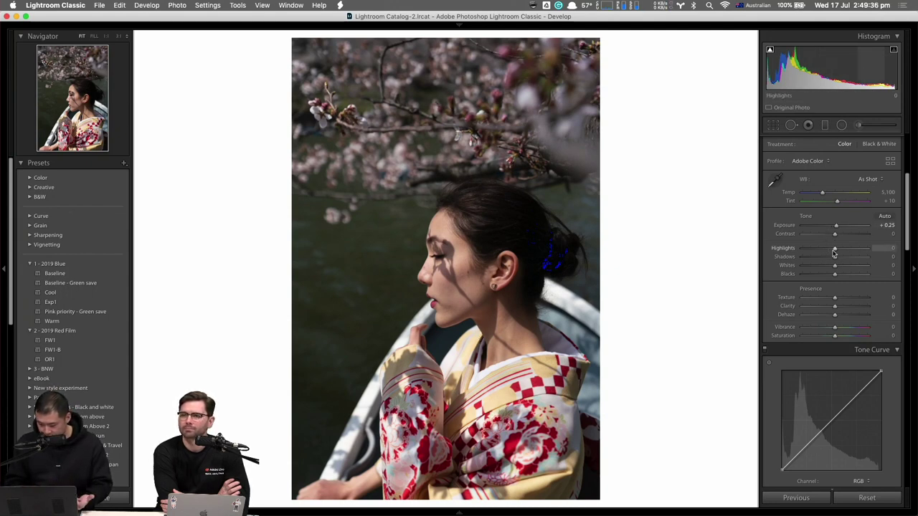
Step: Lift the portrait's dark tones by setting Shadows to +42 and Blacks to +47
mouse_move(835, 251)
left_mouse_down()
mouse_move(824, 258)
mouse_move(834, 257)
left_mouse_up()
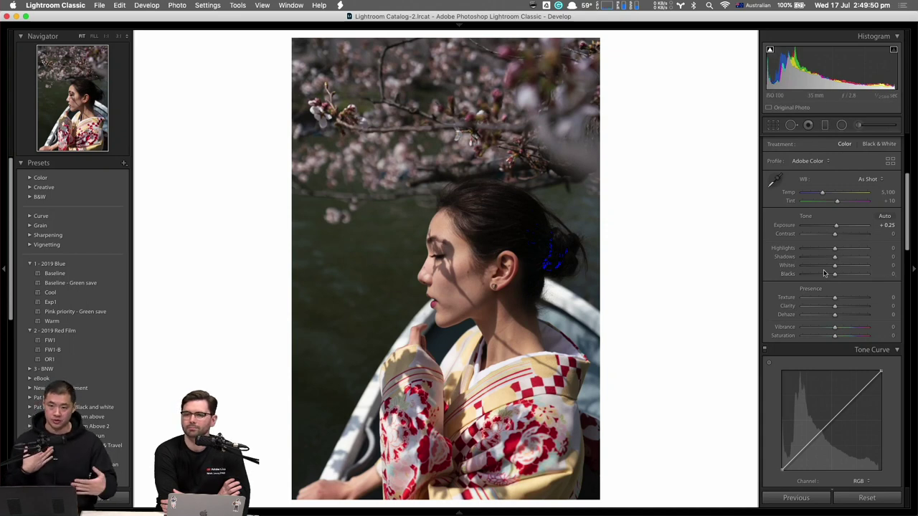
left_click_drag(834, 260, 847, 260)
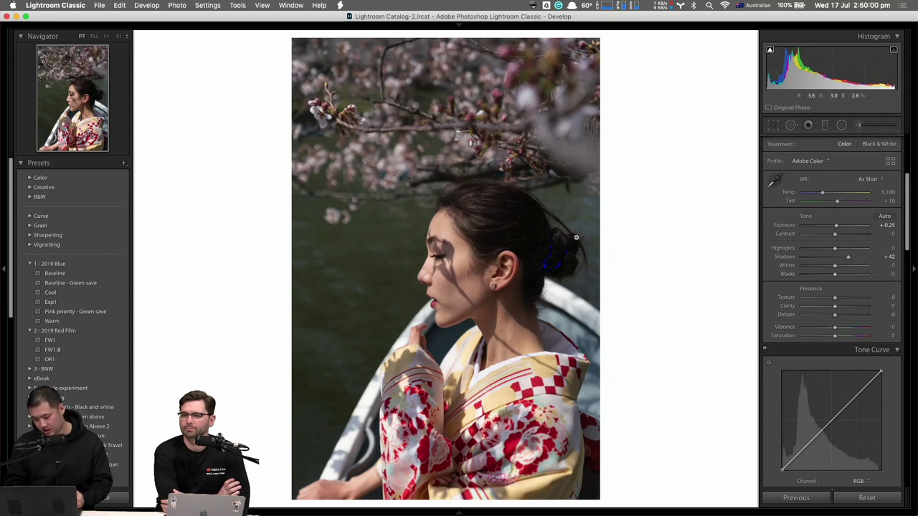
left_click_drag(834, 277, 851, 280)
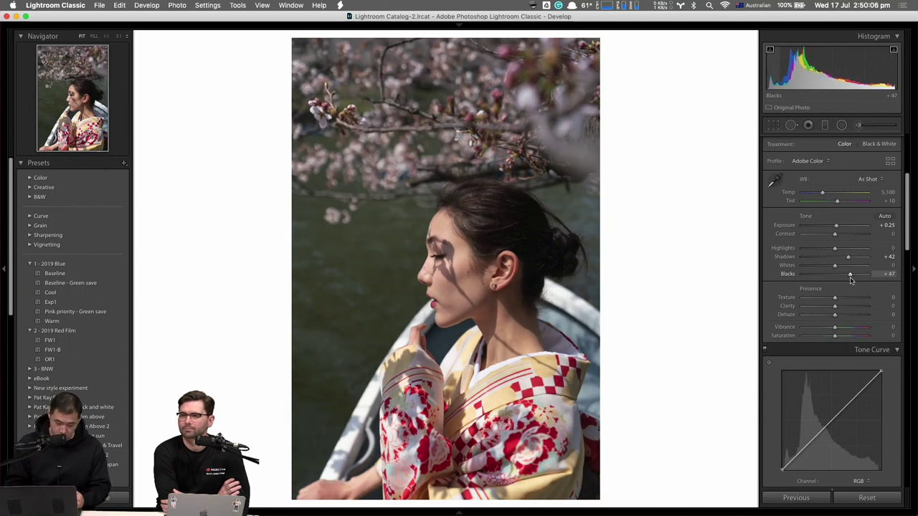
Step: Compare the tone-adjusted portrait with its before view and return to the edited version
key("backslash")
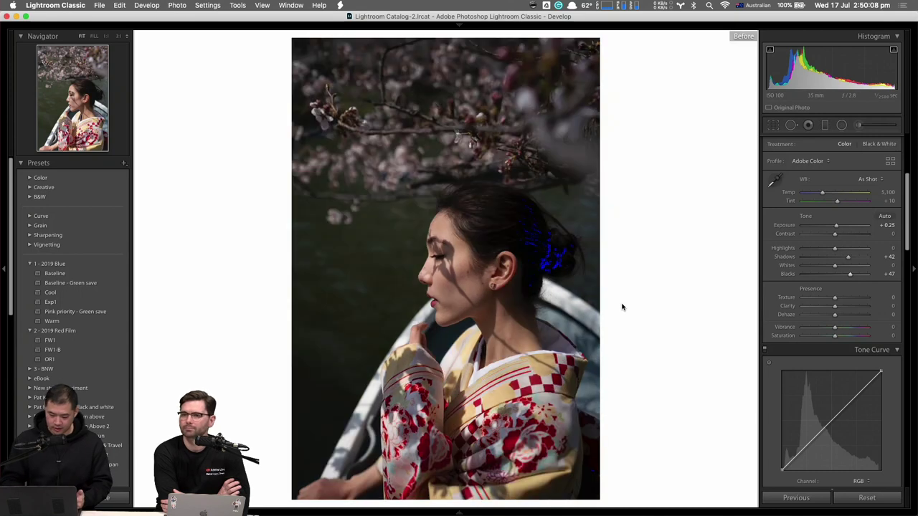
key("backslash")
key("backslash")
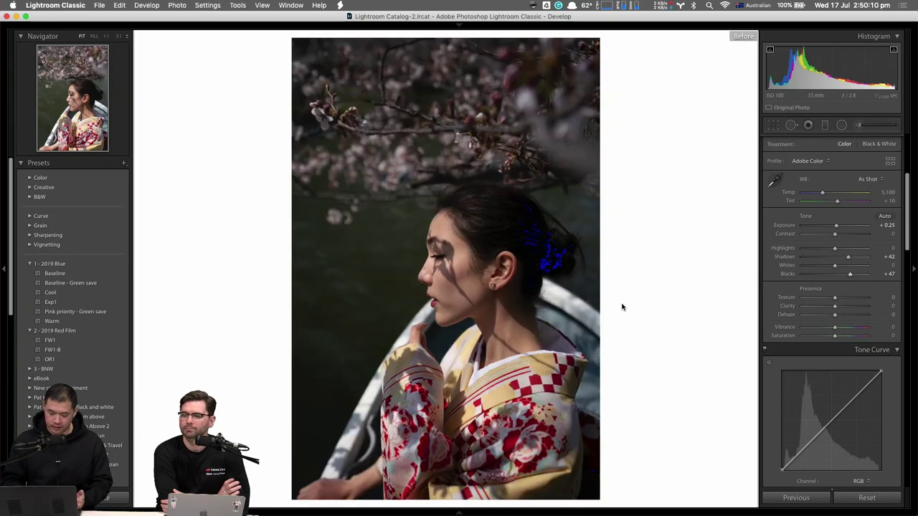
key("backslash")
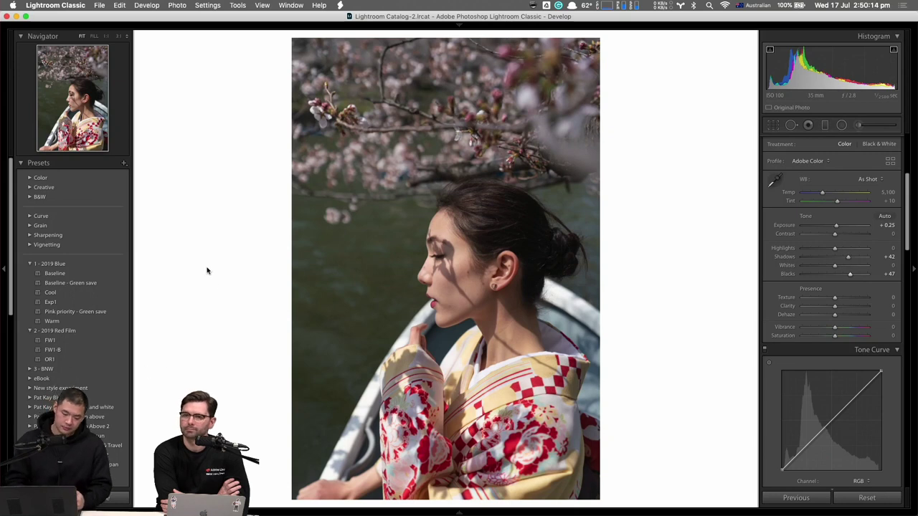
Step: Try the Baseline - Green save preset from 1 - 2019 Blue, compare it with the before view, and undo it
mouse_move(96, 274)
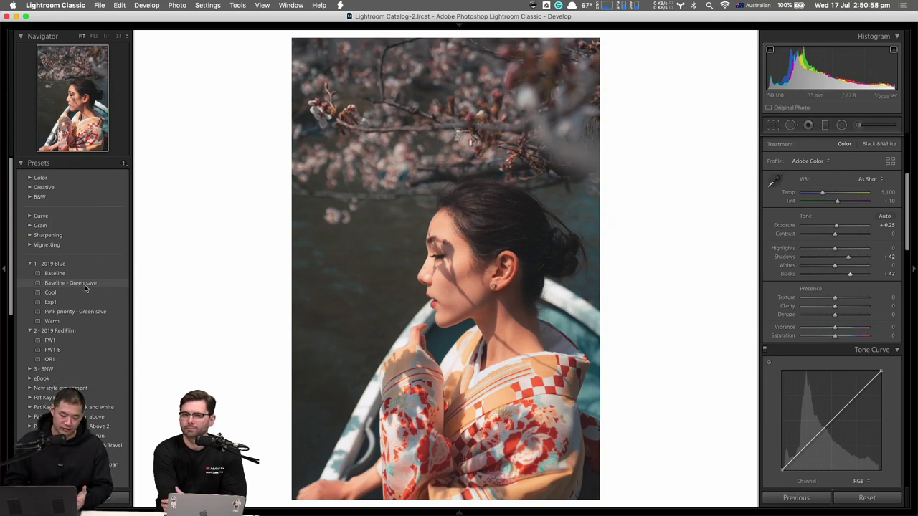
left_click(84, 283)
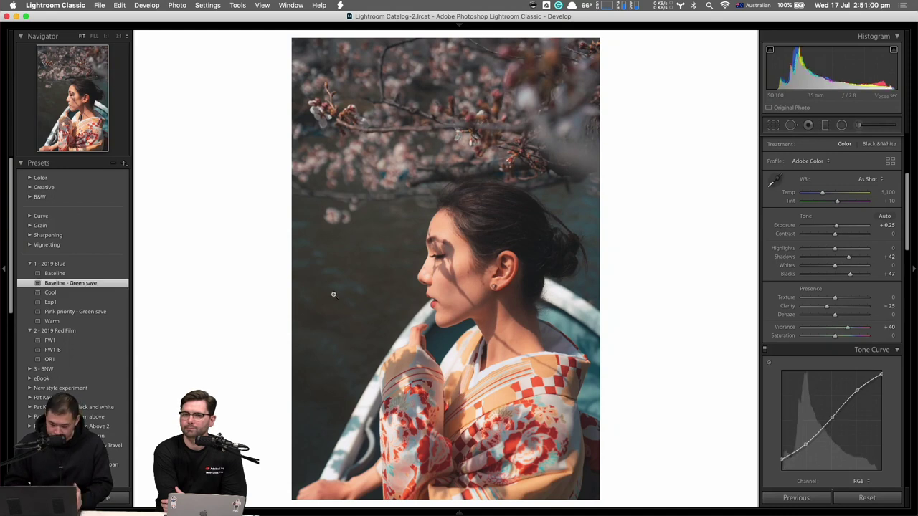
key("backslash")
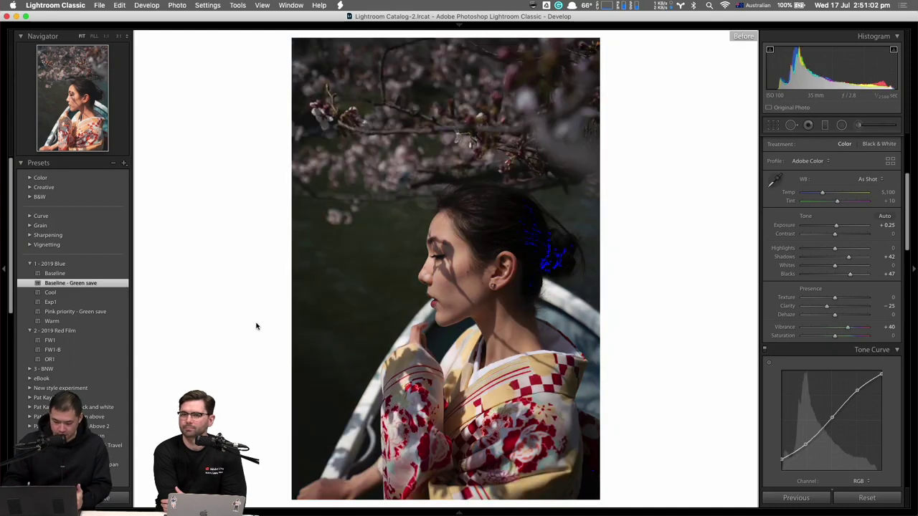
key("backslash")
key("backslash")
key("backslash")
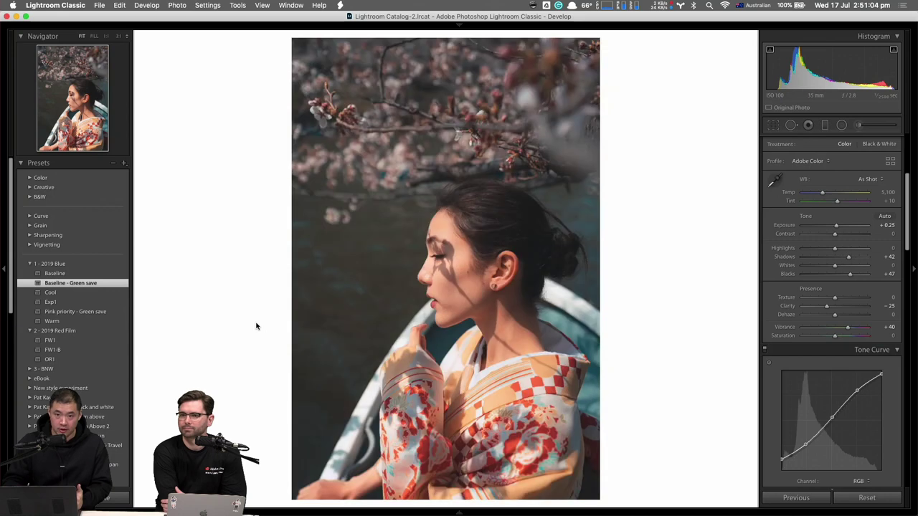
key("backslash")
key("backslash")
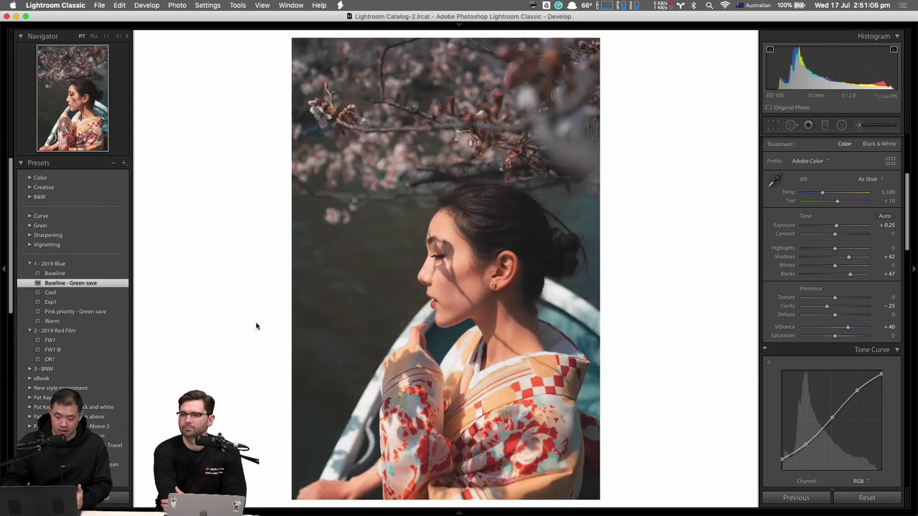
key("backslash")
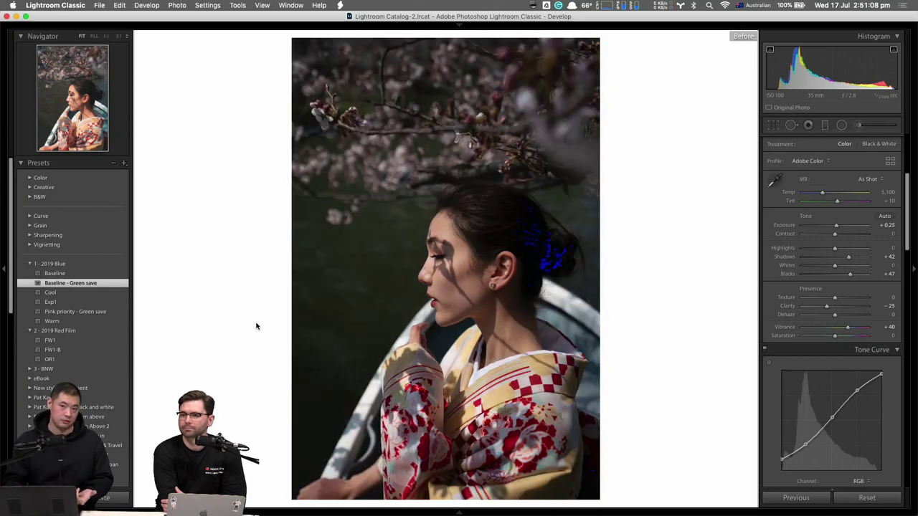
key("backslash")
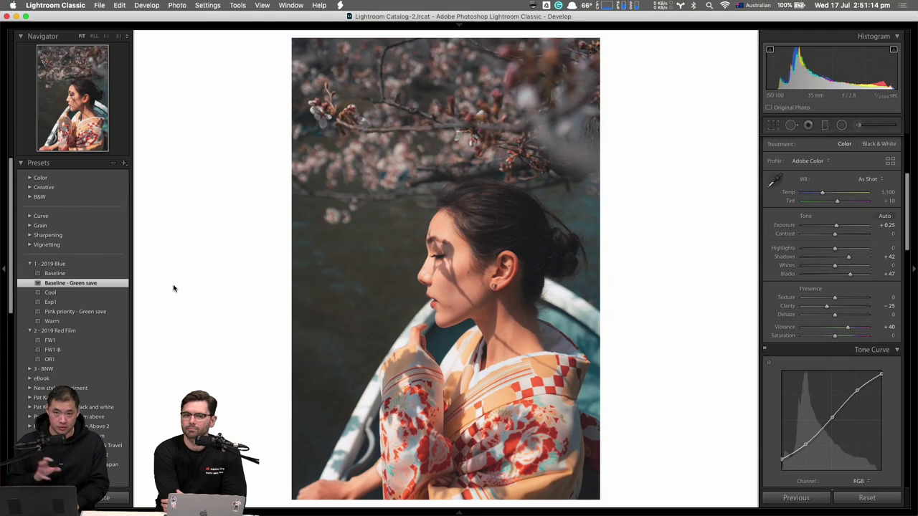
key("super+z")
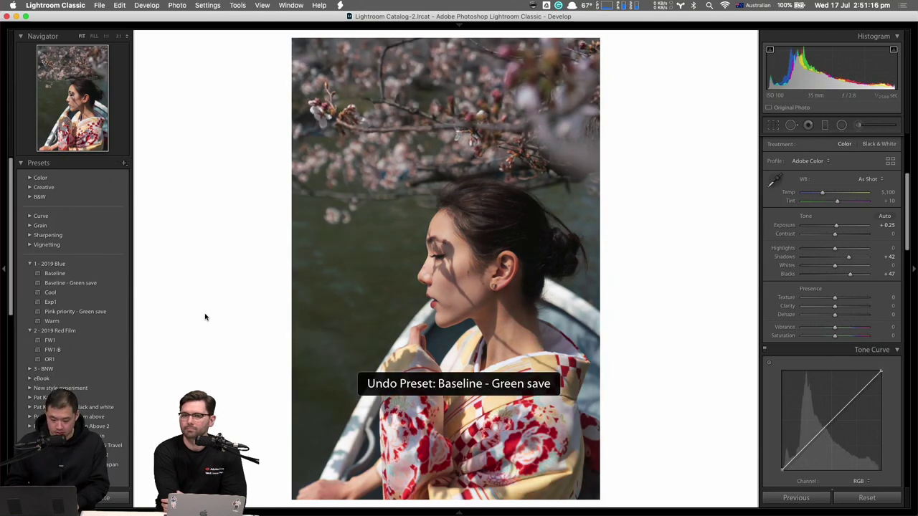
Step: Apply the Baseline preset from 1 - 2019 Blue to the portrait and compare it with the before view
left_click(86, 276)
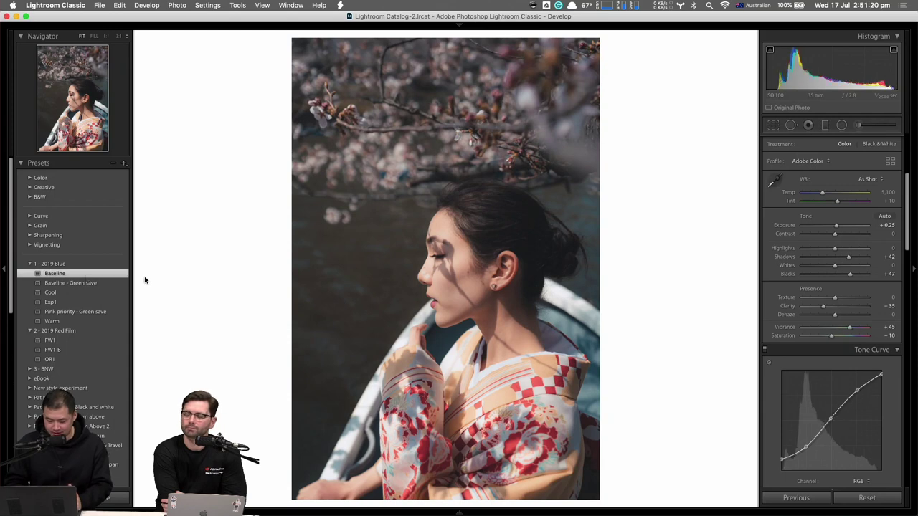
key("backslash")
key("backslash")
key("backslash")
key("backslash")
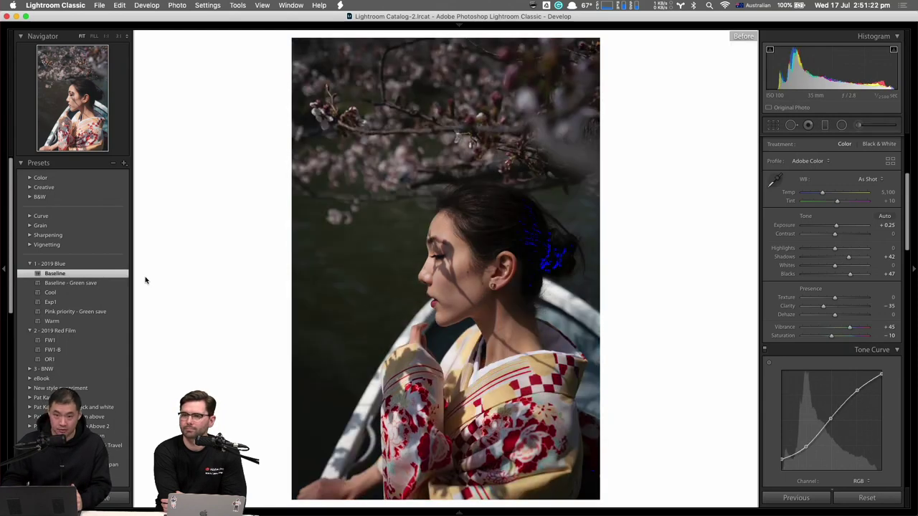
key("backslash")
key("backslash")
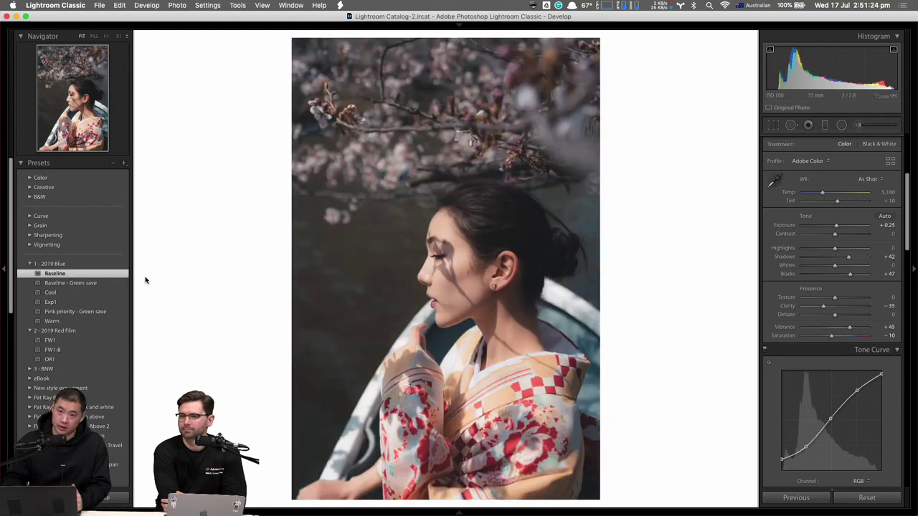
key("backslash")
key("backslash")
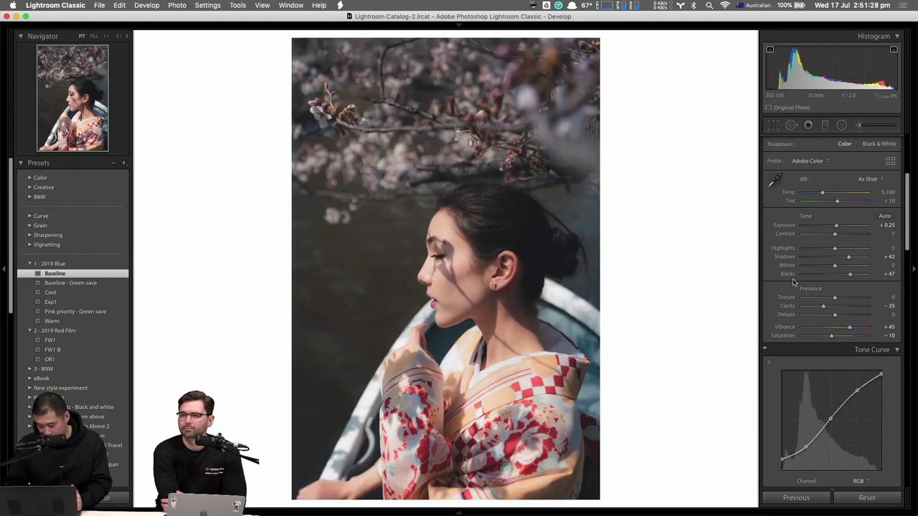
Step: Move the RGB tone curve's shadow point further along the curve and add a darker point below it to deepen the shadows
scroll(820, 307, "down", 2)
scroll(820, 307, "down", 2)
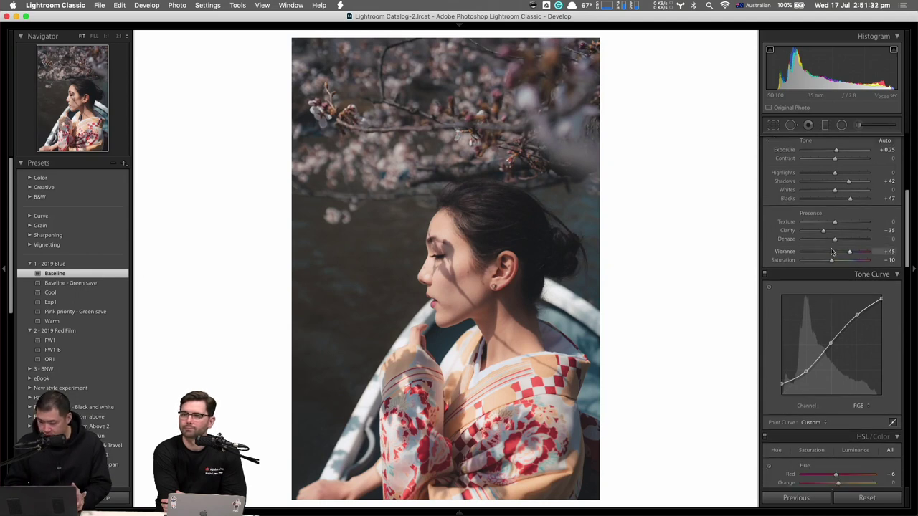
scroll(834, 292, "up", 1)
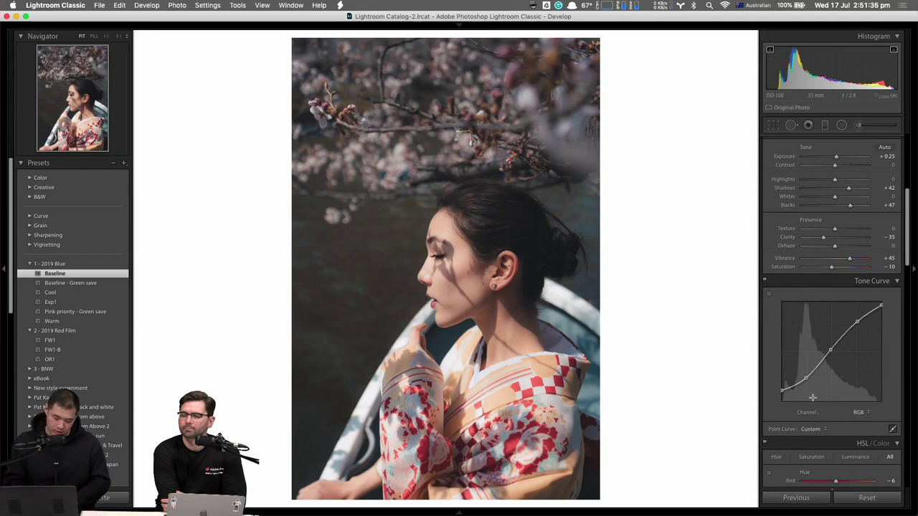
mouse_move(806, 377)
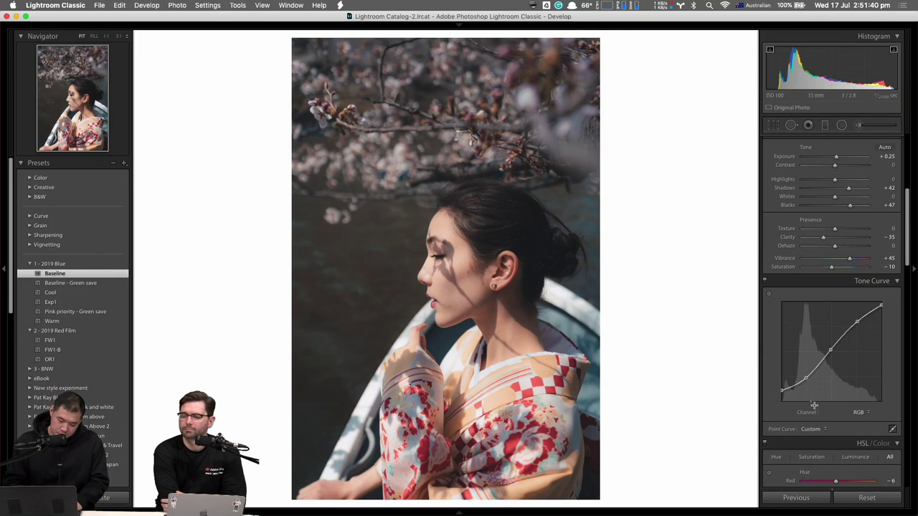
left_click_drag(806, 377, 814, 374)
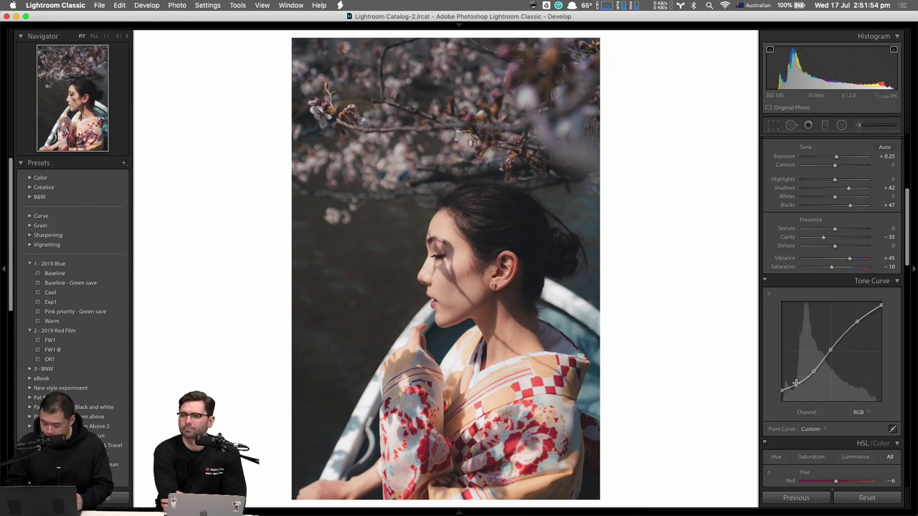
left_click_drag(798, 386, 800, 389)
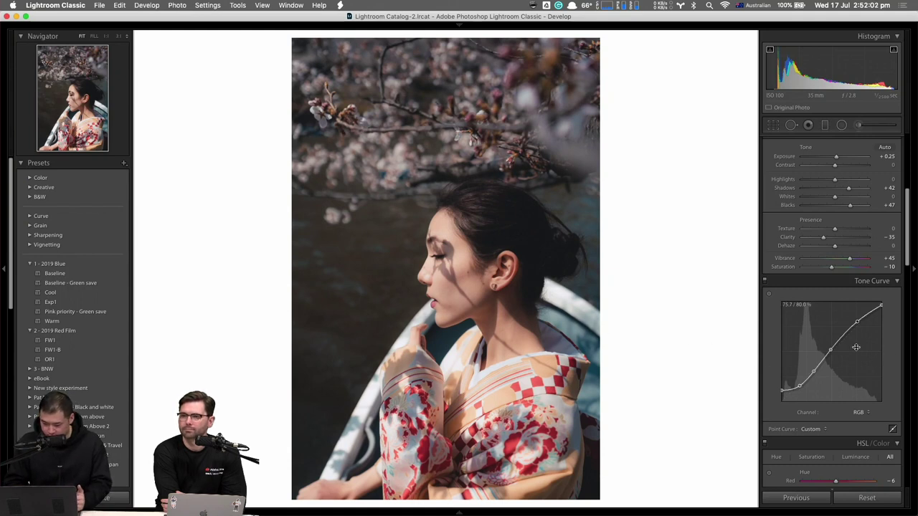
Step: Try an orange luminance of -5 in the HSL adjustments and undo it
scroll(855, 347, "down", 10)
scroll(855, 343, "up", 1)
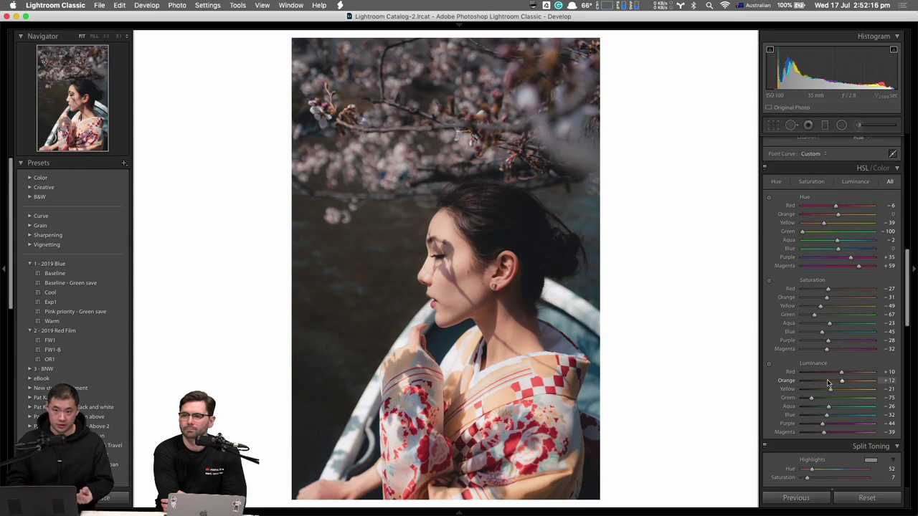
mouse_move(841, 381)
left_mouse_down()
mouse_move(861, 382)
mouse_move(814, 384)
mouse_move(850, 386)
mouse_move(809, 394)
mouse_move(839, 394)
mouse_move(808, 388)
mouse_move(835, 388)
left_mouse_up()
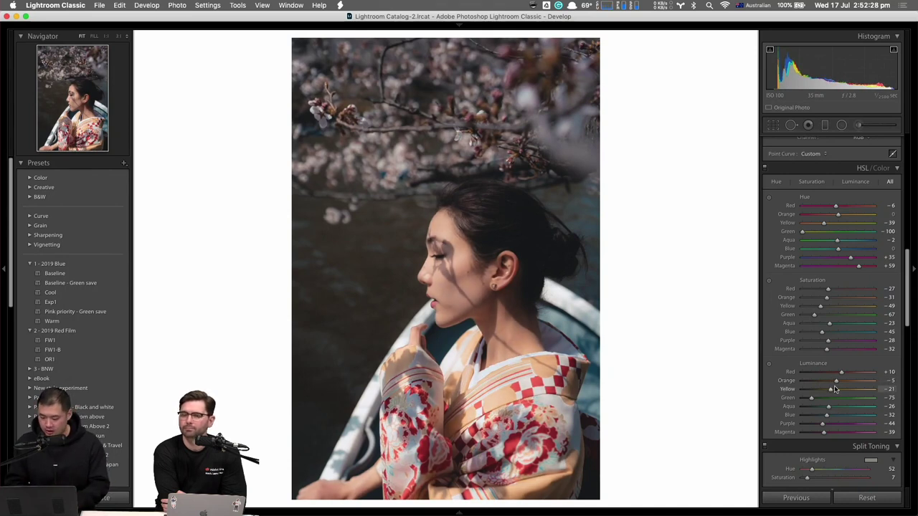
key("super+z")
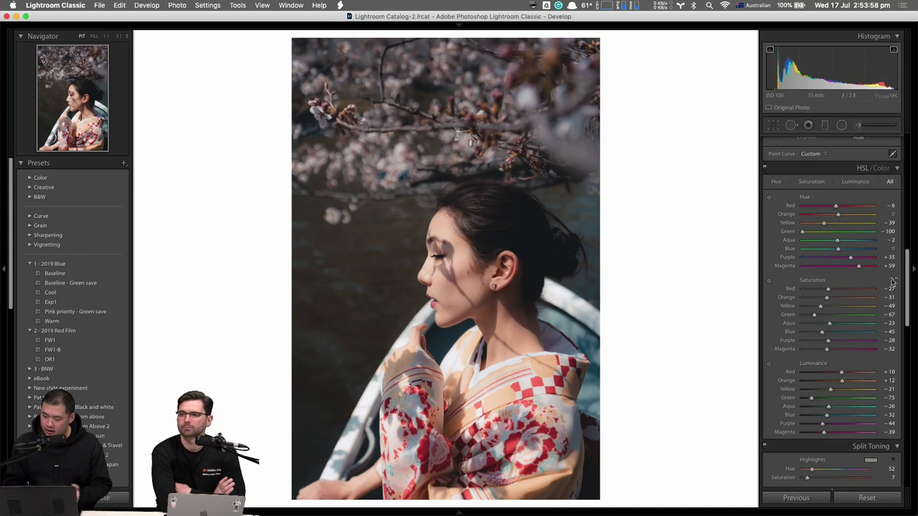
scroll(857, 207, "down", 10)
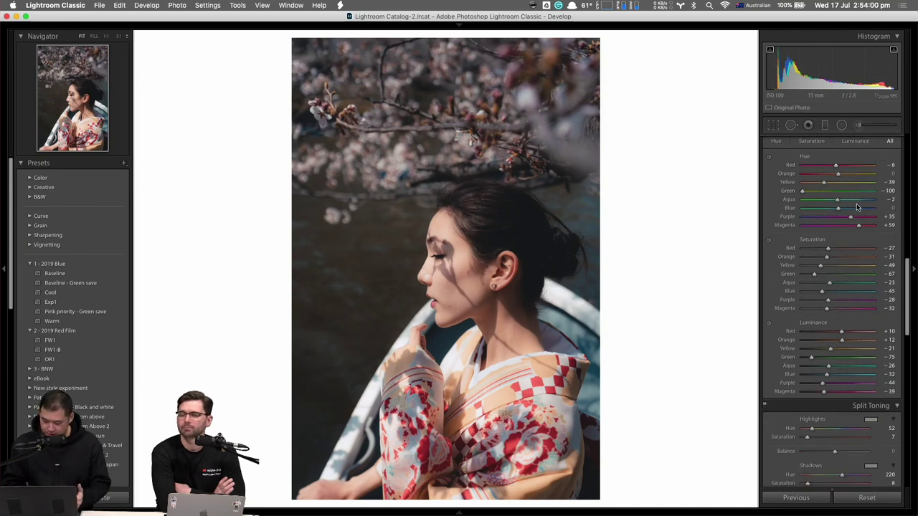
scroll(857, 208, "up", 10)
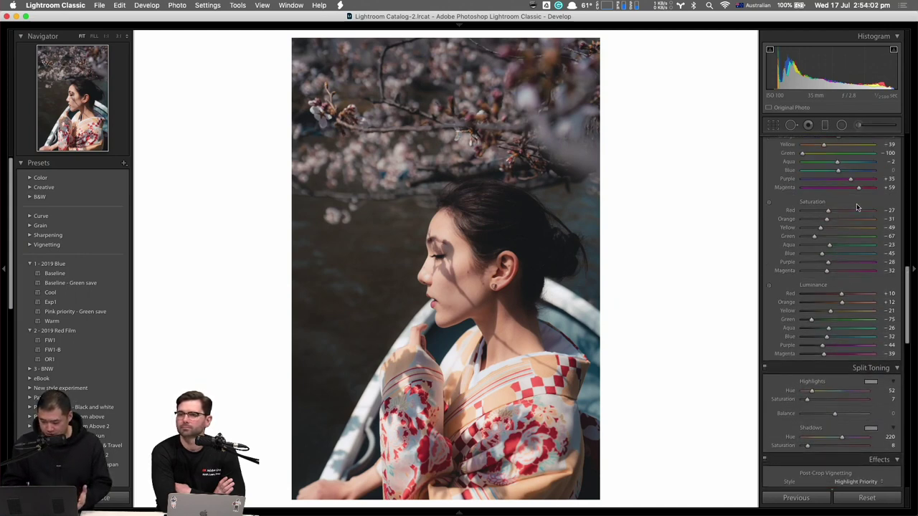
scroll(857, 207, "up", 2)
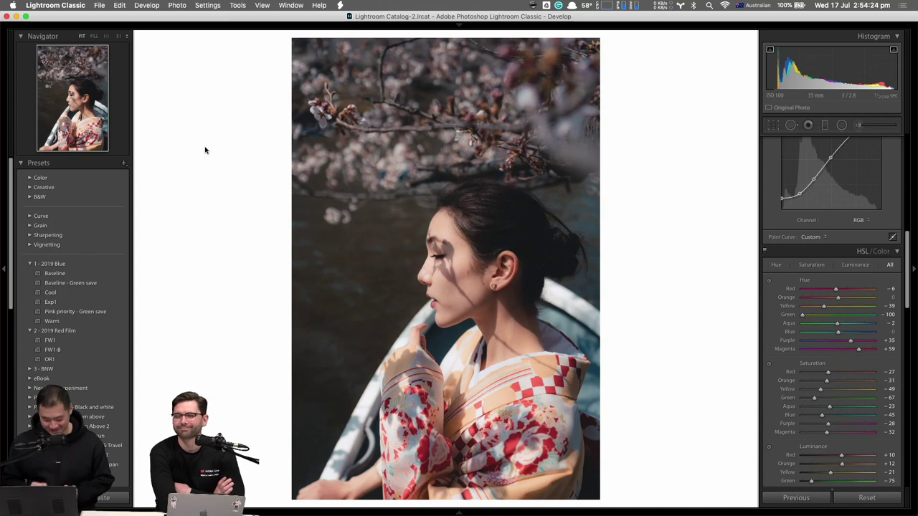
Step: Draw a large inverted radial filter centred beside the photo's upper-left side with all its effect sliders reset to zero
key("shift+m")
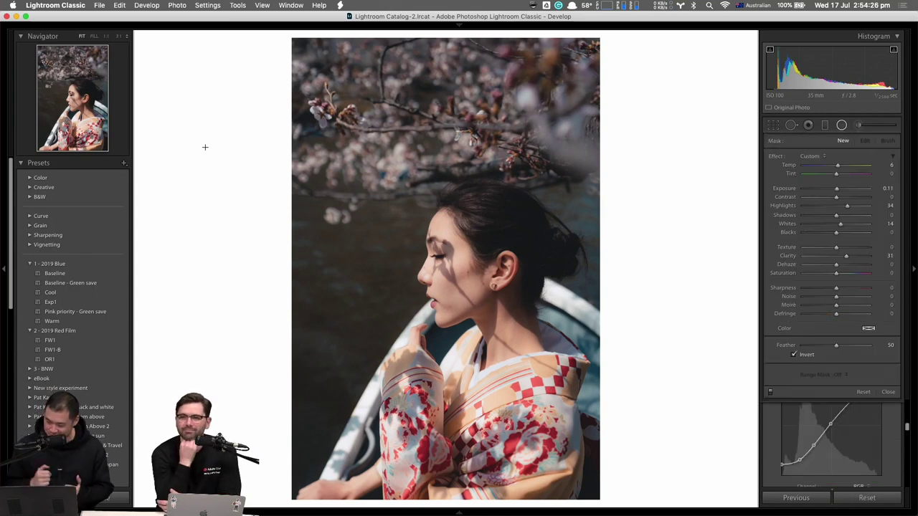
double_click(774, 158)
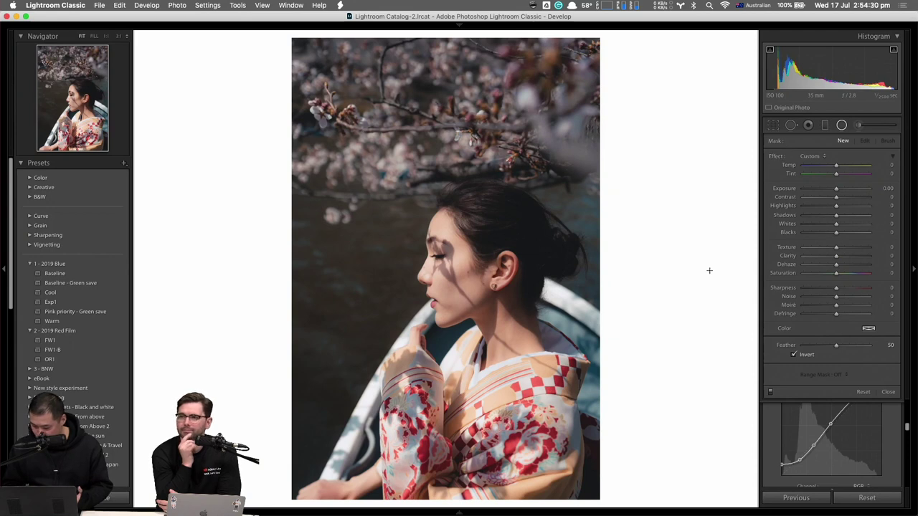
left_click_drag(244, 147, 487, 470)
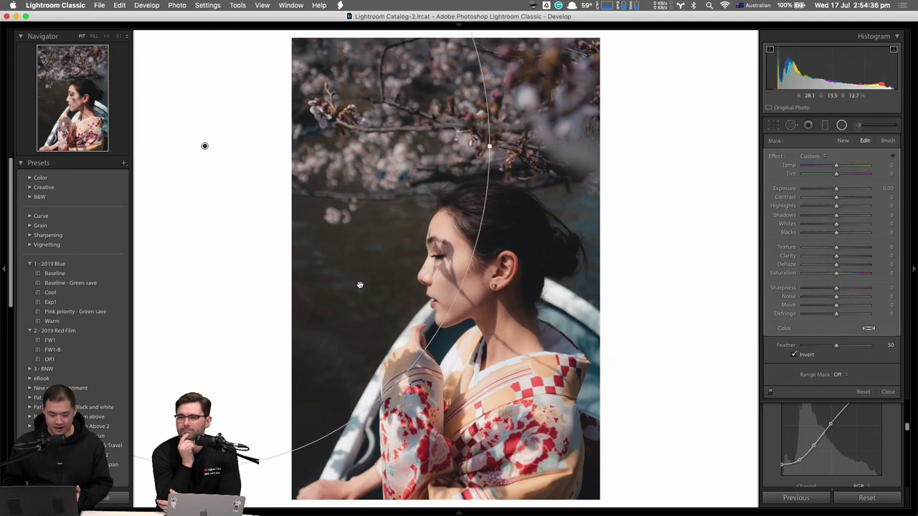
mouse_move(205, 145)
left_mouse_down()
mouse_move(205, 174)
mouse_move(200, 161)
left_mouse_up()
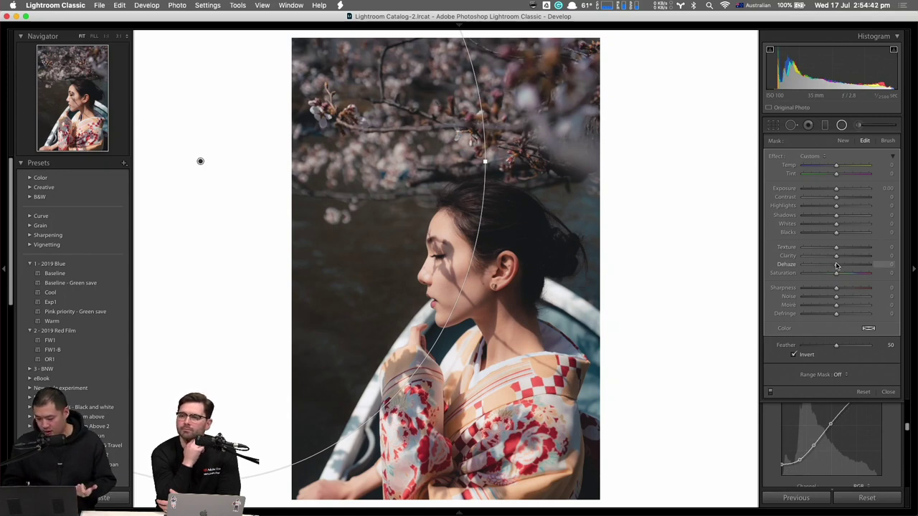
Step: Set the radial filter's Dehaze to -30, Exposure to 0.33 and Temp to 5 for a soft warm glow
left_click_drag(836, 267, 827, 267)
left_click_drag(836, 194, 841, 192)
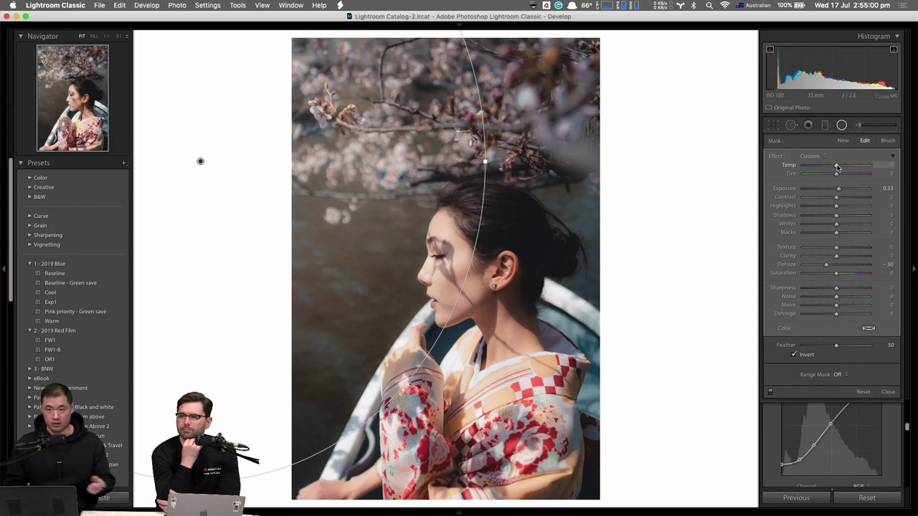
left_click_drag(837, 167, 838, 168)
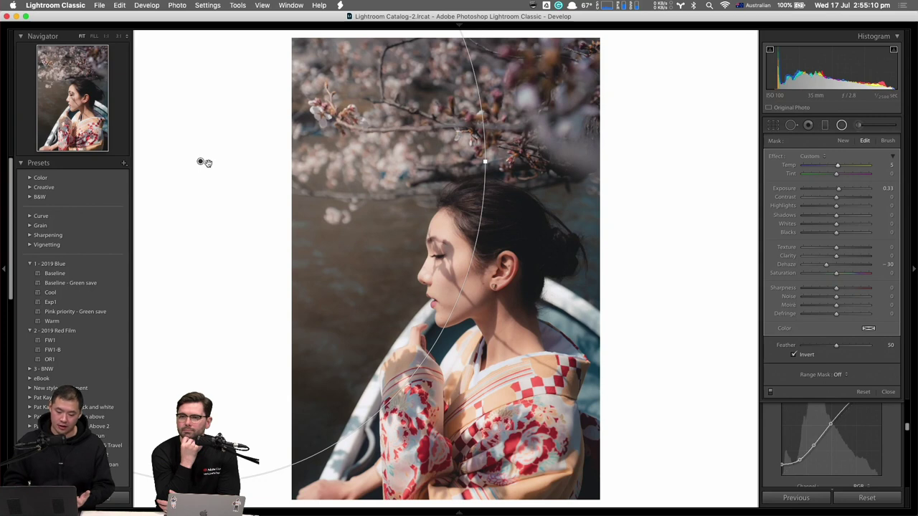
Step: Duplicate the radial filter, reset its effects, turn off Invert and shift the copy toward the photo so it covers the outer area
right_click(203, 162)
left_click(203, 162)
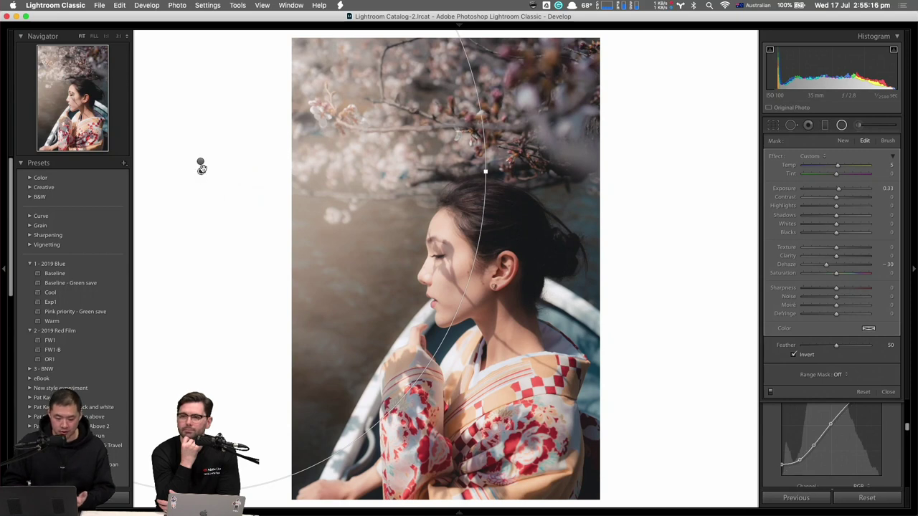
double_click(777, 157)
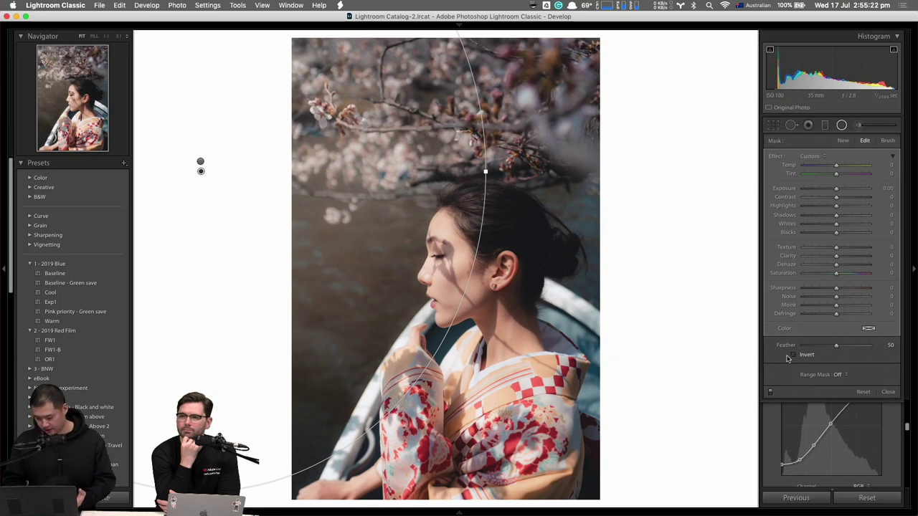
key("o")
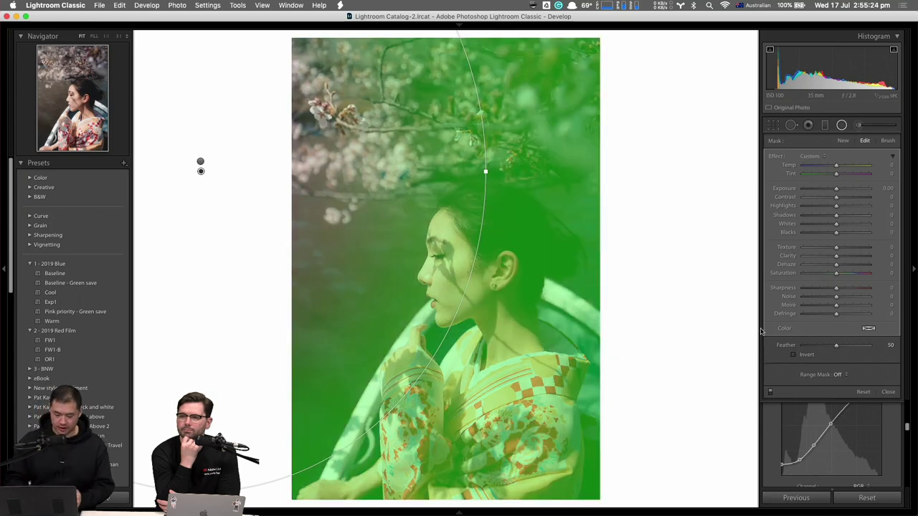
left_click_drag(200, 171, 252, 163)
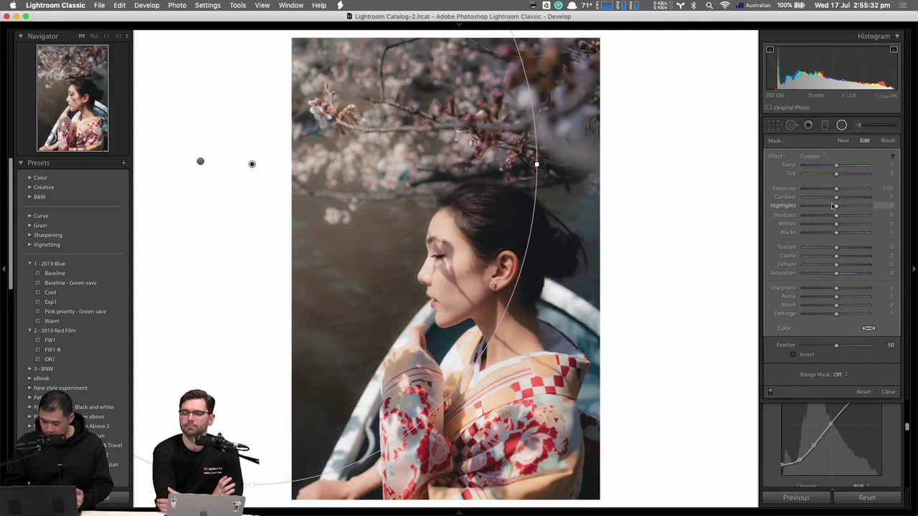
Step: Set the non-inverted radial filter's Shadows to -43 and Exposure to -0.42, and compare the portrait with the before view
left_click_drag(835, 215, 824, 223)
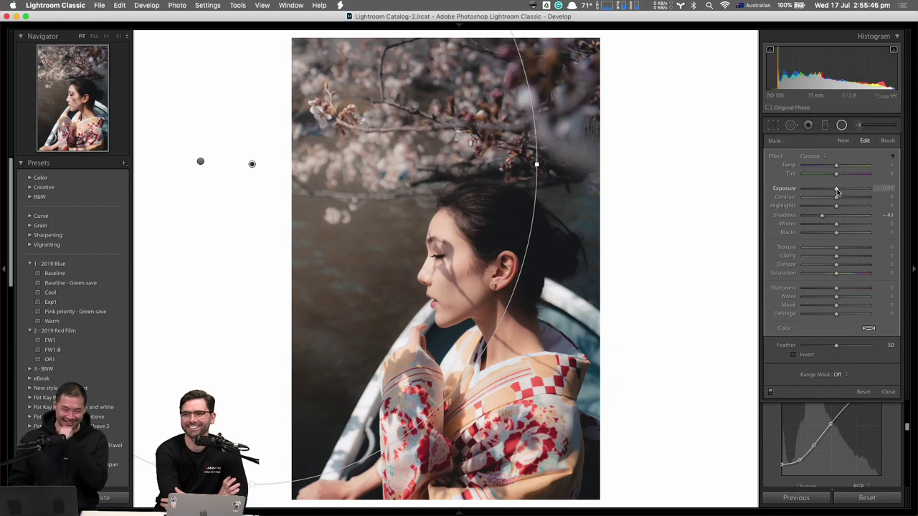
left_click_drag(837, 192, 833, 190)
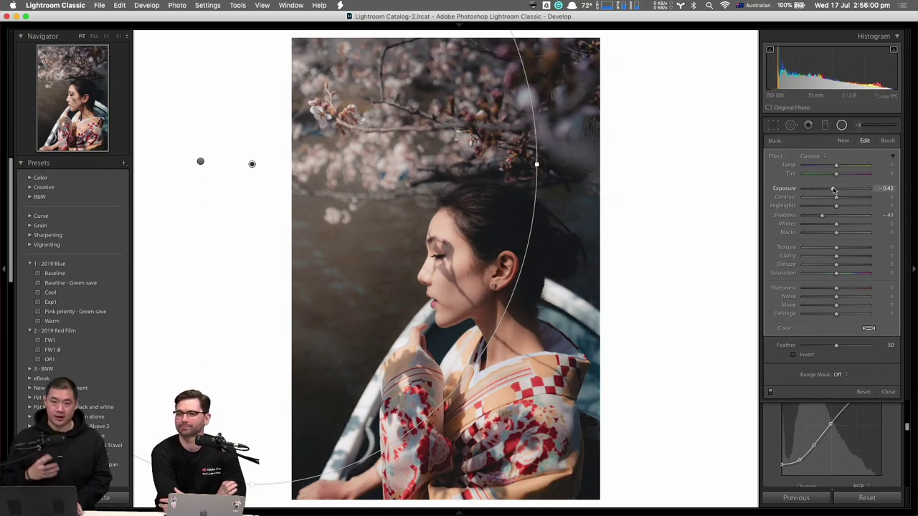
key("shift+m")
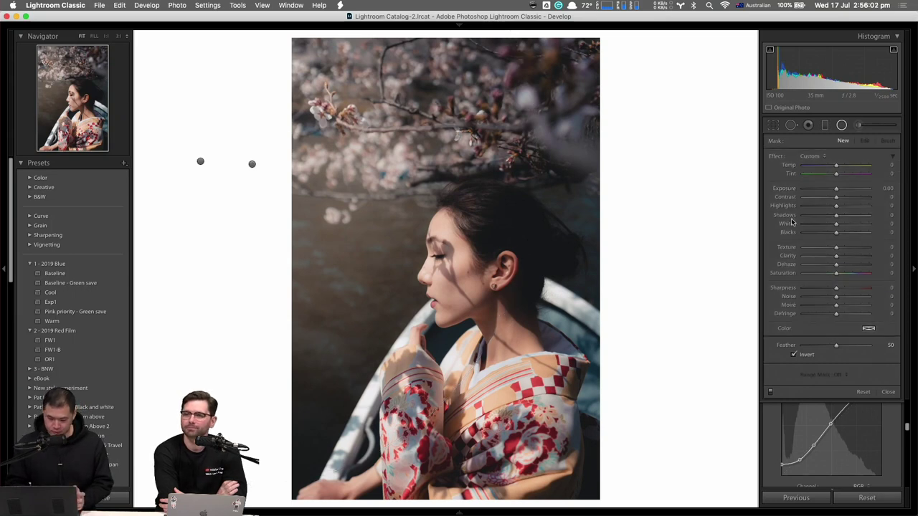
key("backslash")
key("backslash")
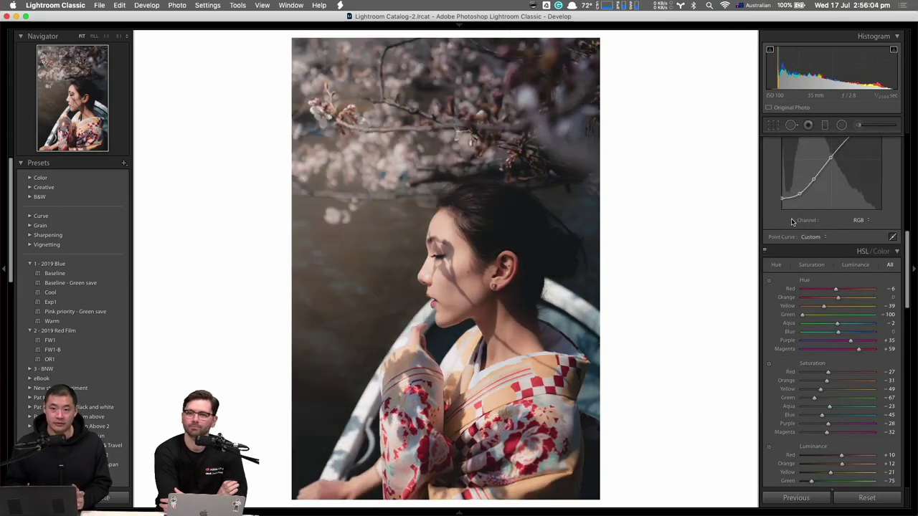
key("backslash")
key("backslash")
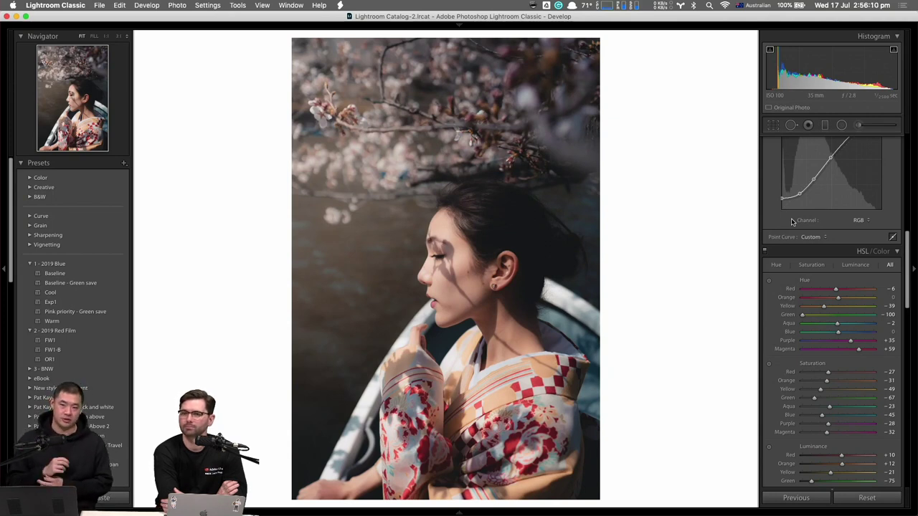
Step: Set the glow filter's Feather to 100, move its centre closer to the photo and set its Dehaze to -37
key("shift+m")
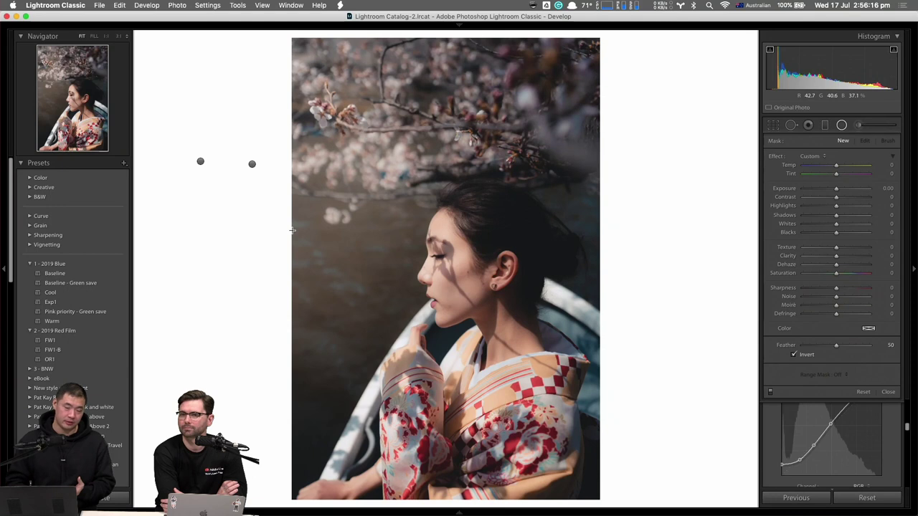
left_click(200, 161)
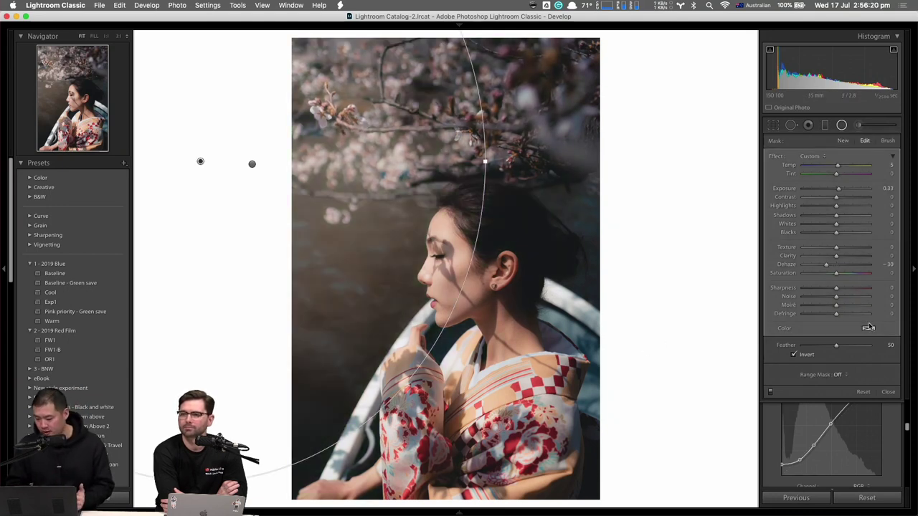
left_click_drag(836, 345, 871, 345)
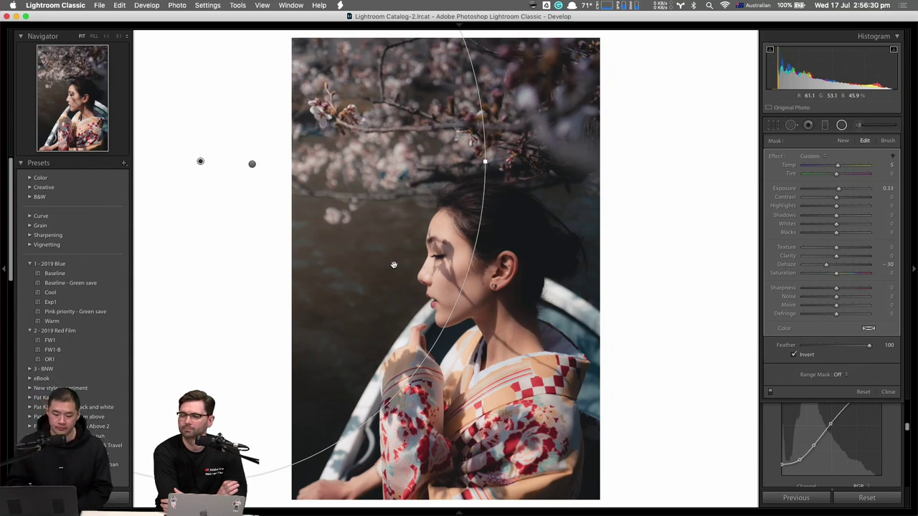
left_click_drag(200, 162, 247, 153)
left_click_drag(818, 271, 823, 270)
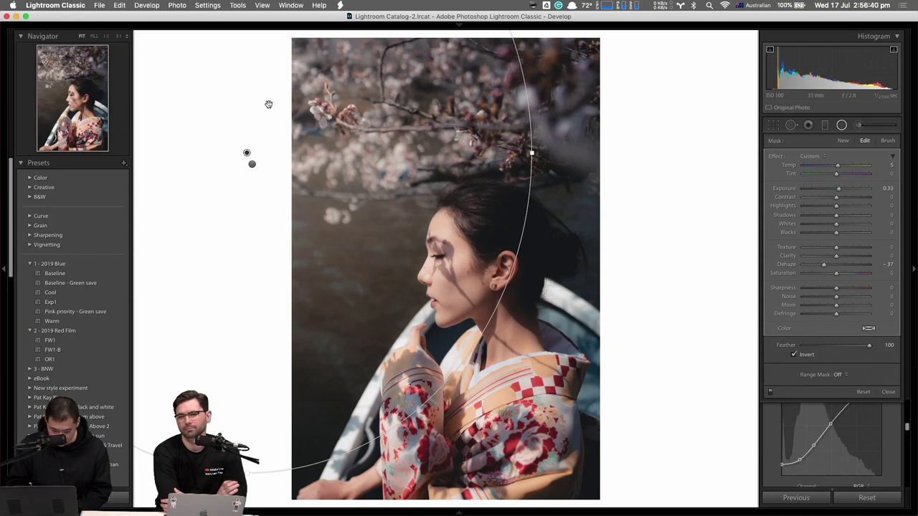
Step: Set the darkening radial filter's Exposure to -0.27 and compare the portrait with the before view
left_click(252, 164)
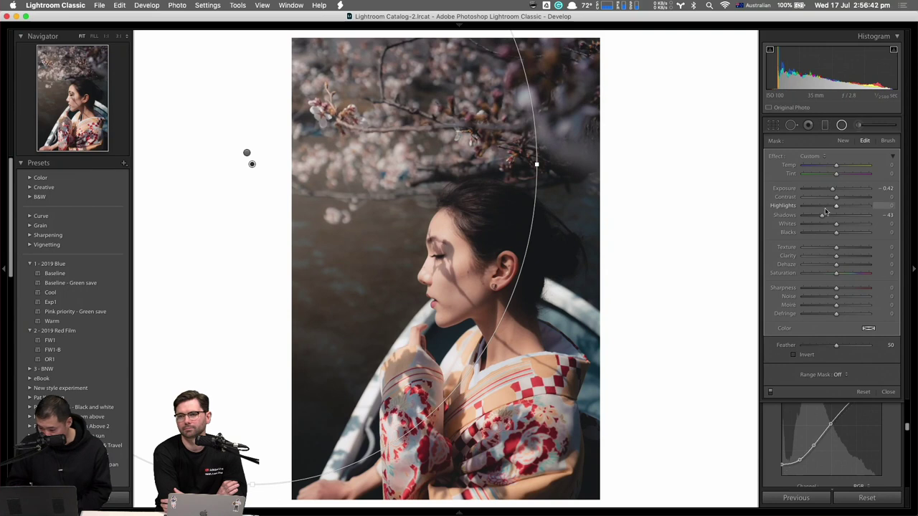
left_click_drag(832, 188, 834, 188)
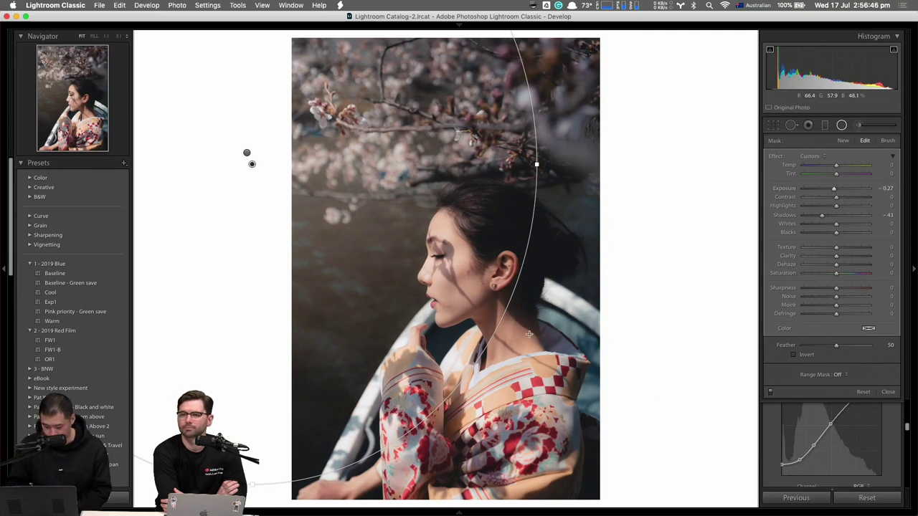
key("shift+m")
key("backslash")
key("backslash")
key("backslash")
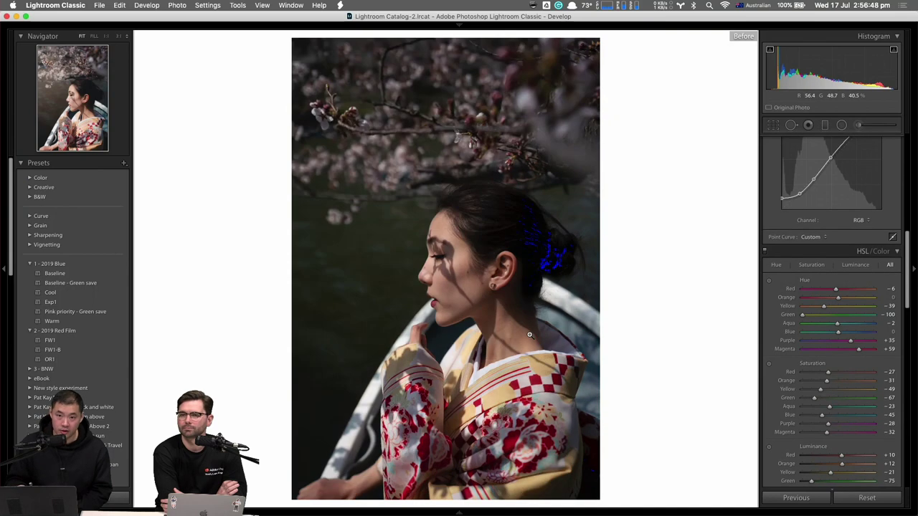
key("backslash")
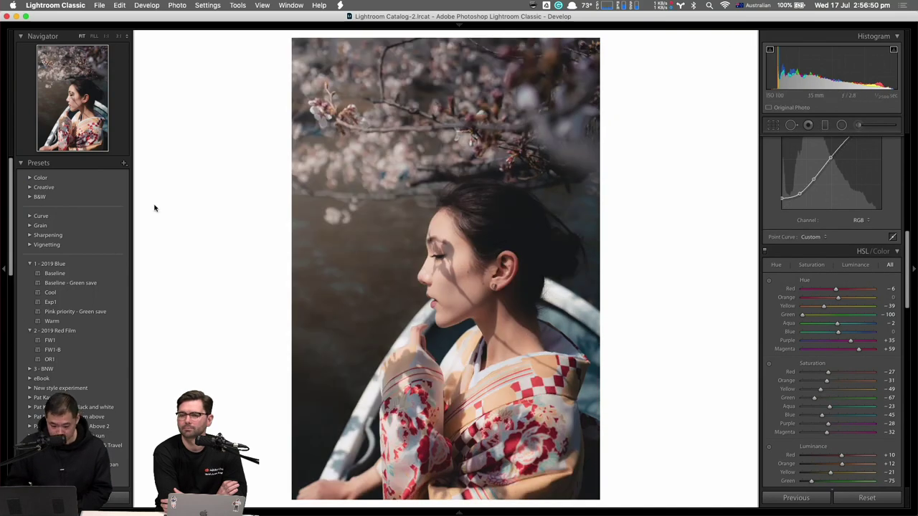
Step: Check the glow filter's mask overlay, reduce its haze by setting Dehaze to -27, and close the radial filter tool
key("shift+m")
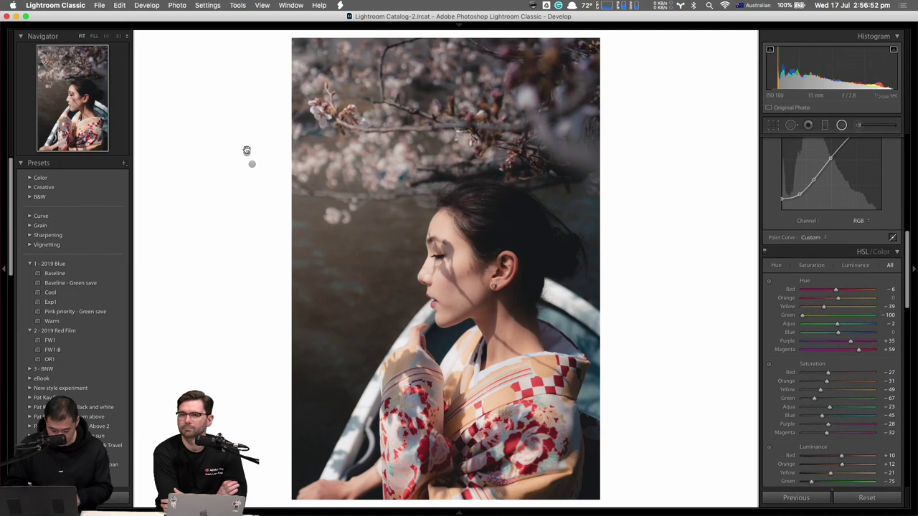
key("o")
key("o")
left_click_drag(823, 264, 828, 267)
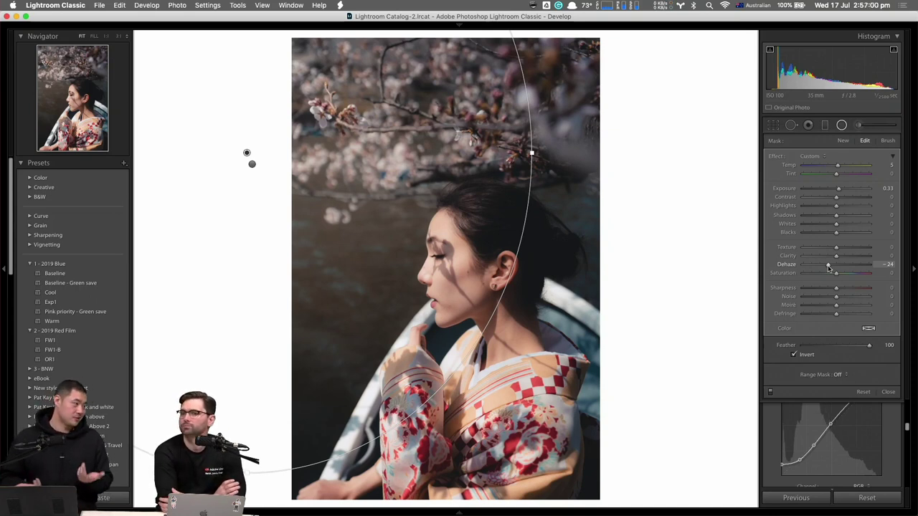
left_click_drag(828, 267, 827, 269)
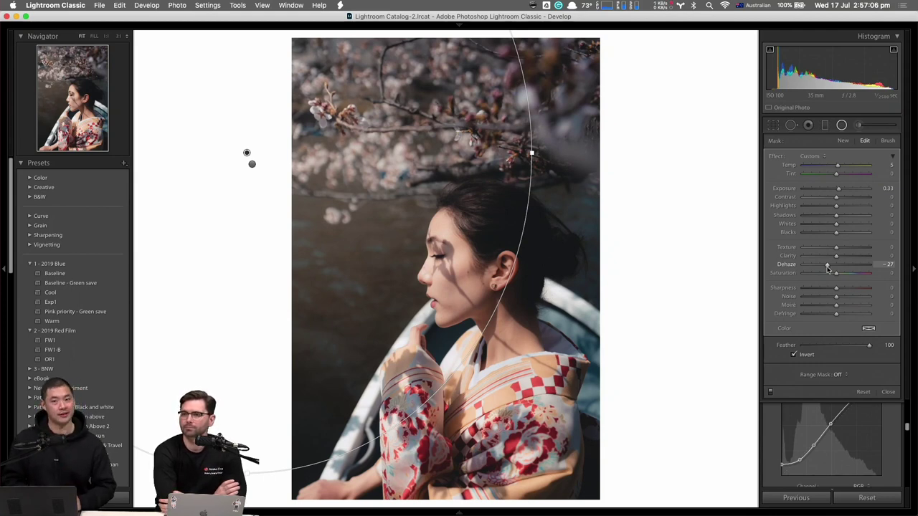
left_click(618, 259)
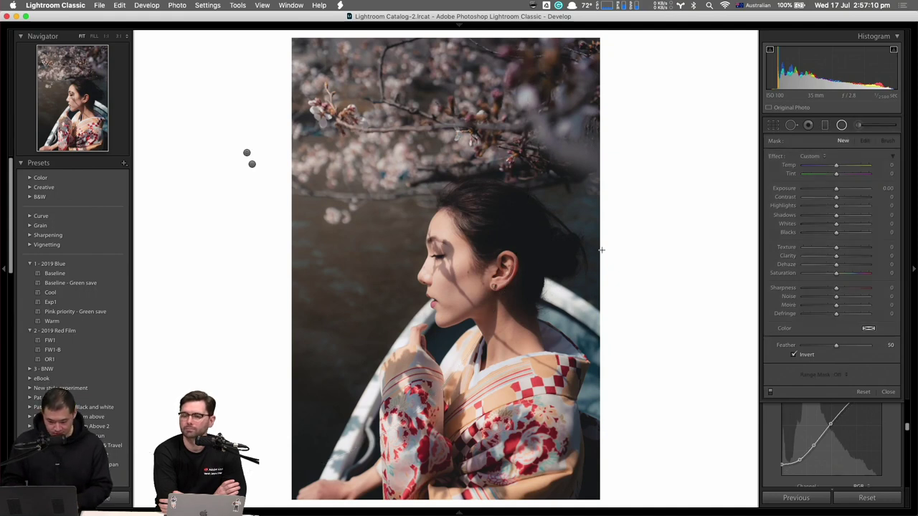
key("shift+m")
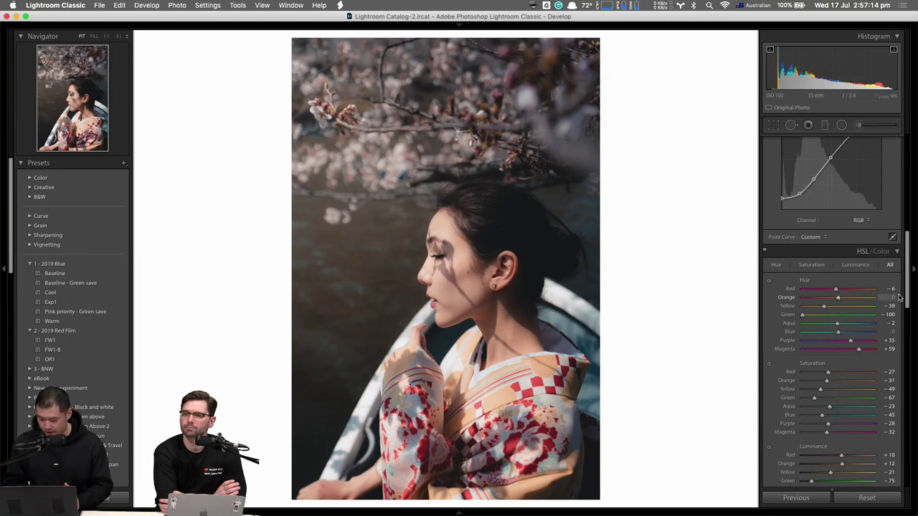
Step: Cool the portrait's overall white balance by setting the Basic temperature to 4,789
scroll(832, 317, "up", 5)
scroll(832, 318, "down", 1)
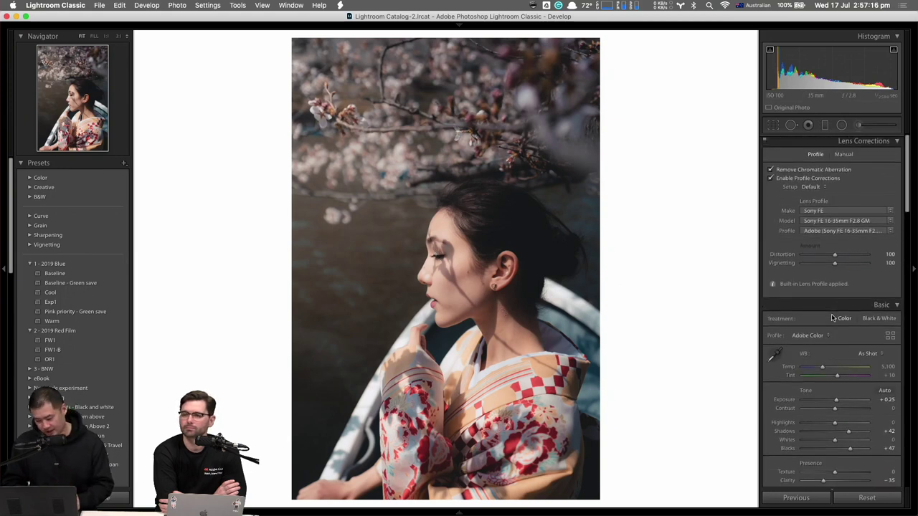
left_click(823, 369)
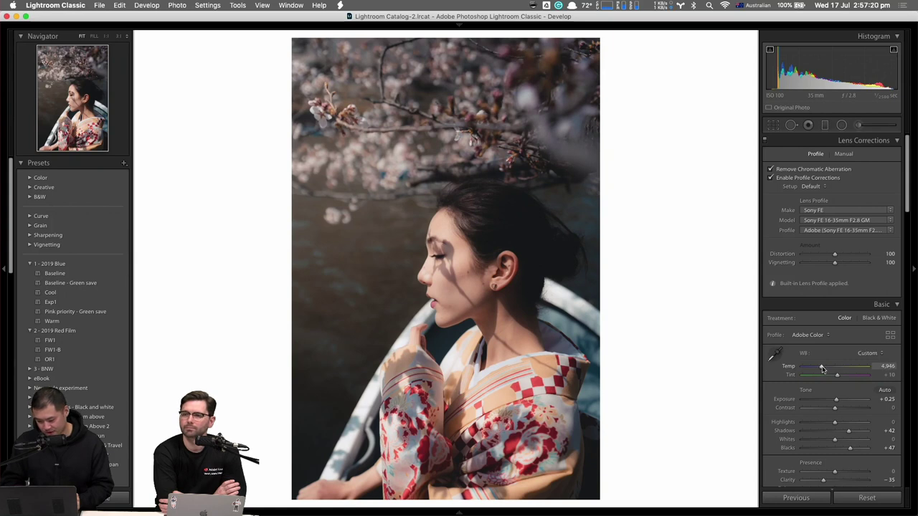
left_click_drag(822, 368, 822, 370)
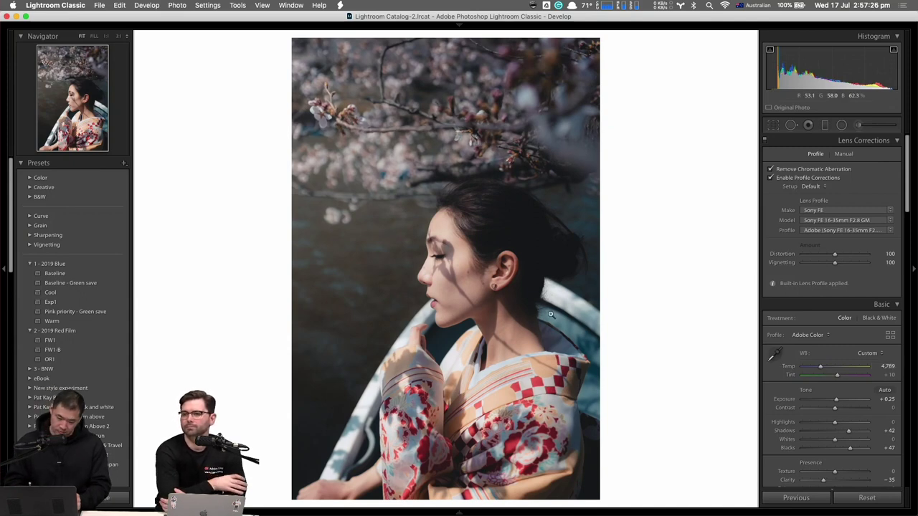
Step: Select the darkening radial filter and shift its Temp slightly below zero to cool the outer area
key("shift+m")
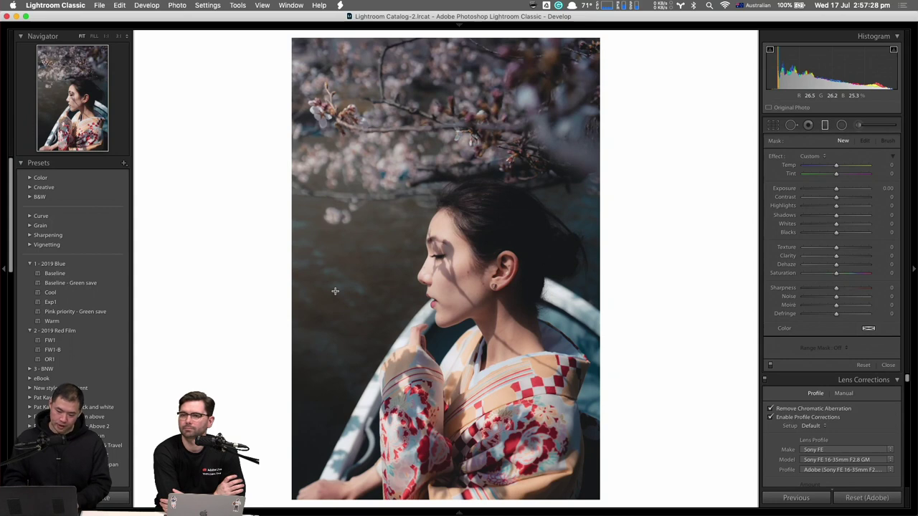
left_click(247, 154)
mouse_move(248, 155)
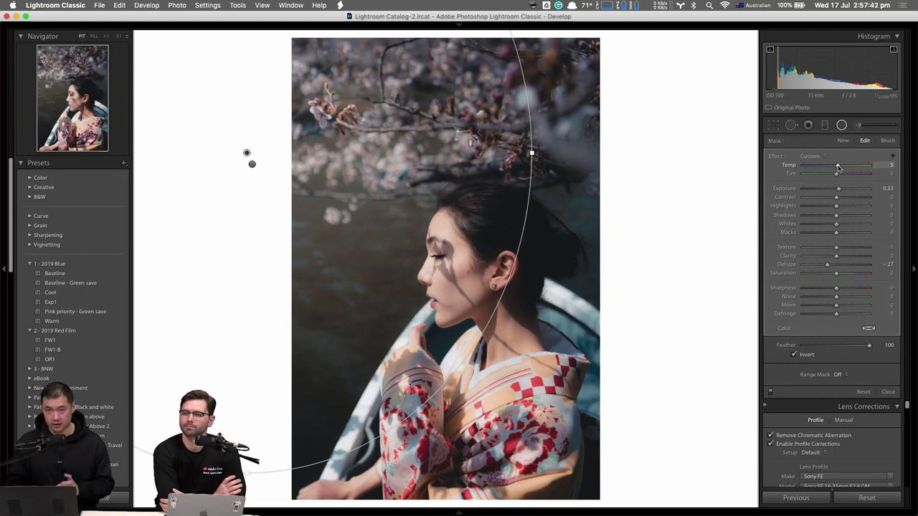
left_click(251, 164)
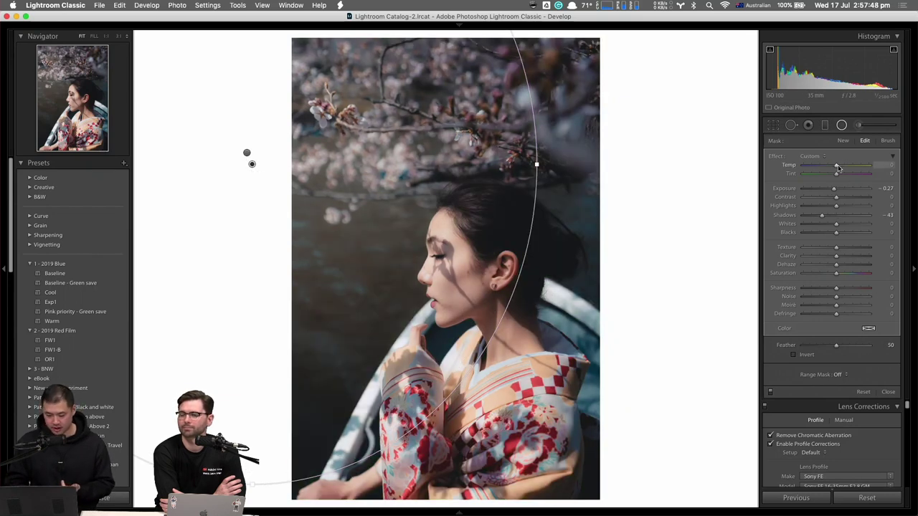
left_click_drag(835, 168, 835, 169)
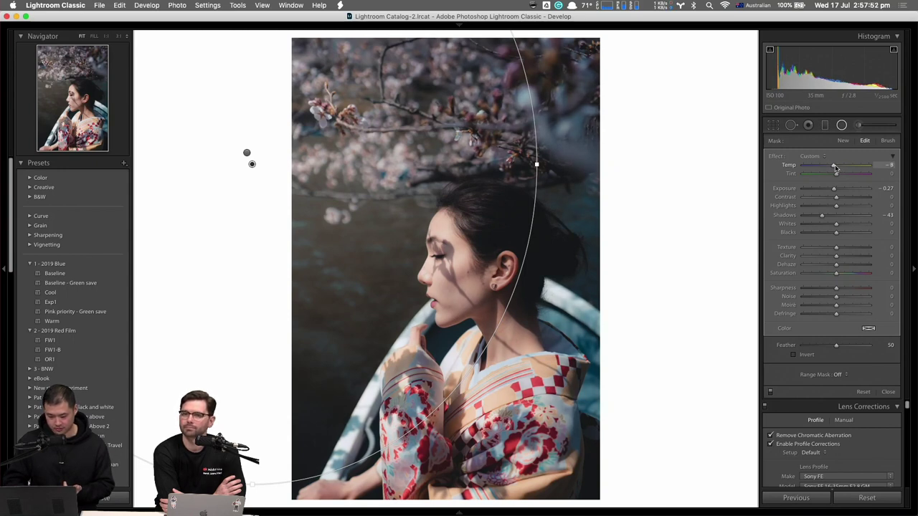
Step: Add a radial filter over the woman's shadowed eye and cheek, tilted to follow her face and centred on the upper cheek
key("shift+m")
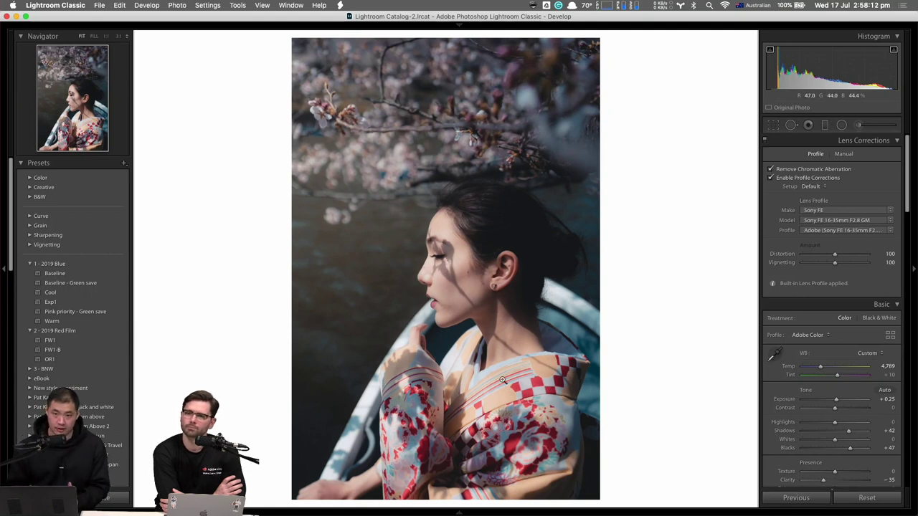
left_click(106, 37)
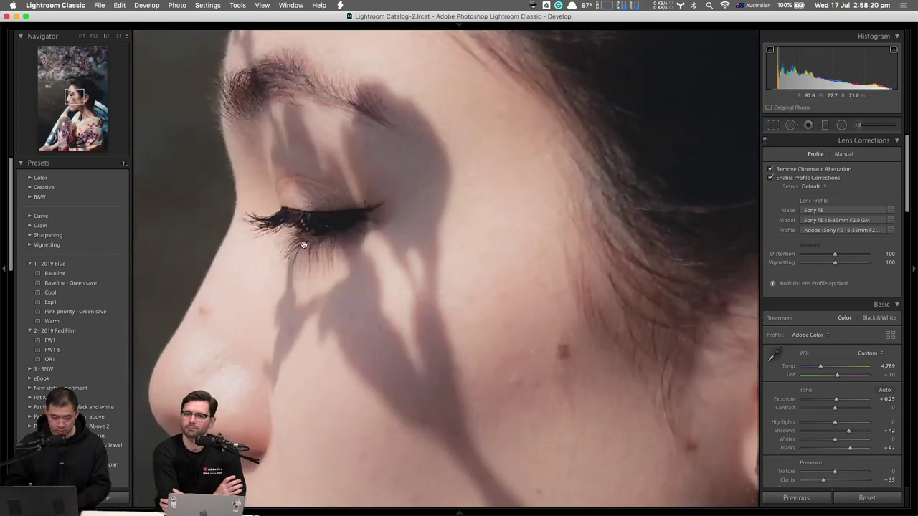
left_click(127, 36)
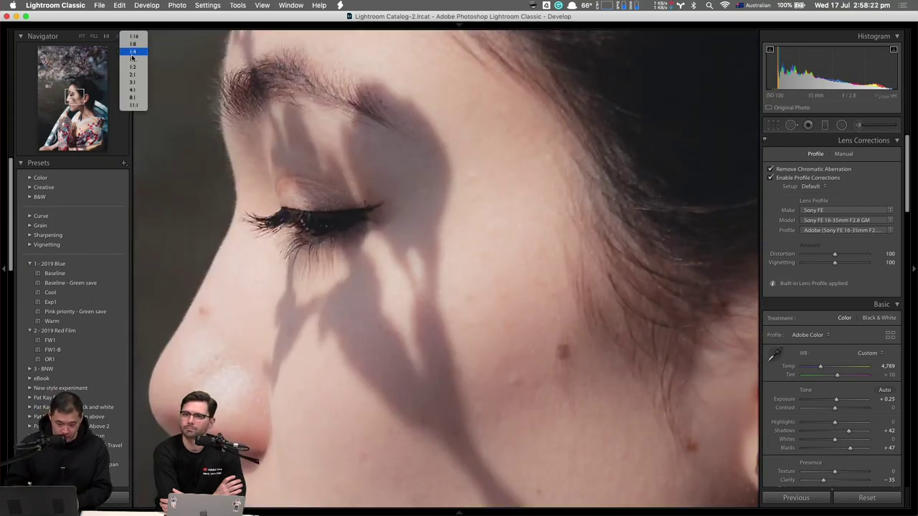
left_click(134, 68)
left_click_drag(423, 289, 396, 253)
key("shift+m")
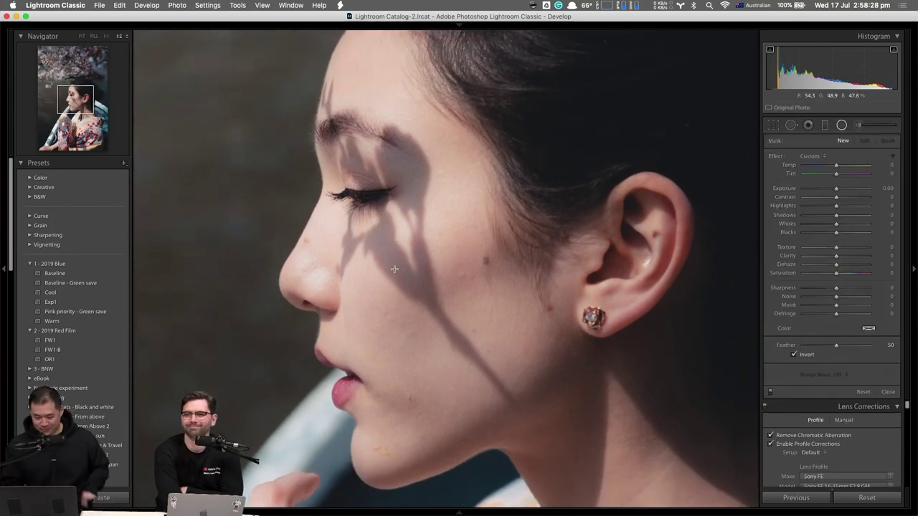
left_click_drag(387, 237, 491, 495)
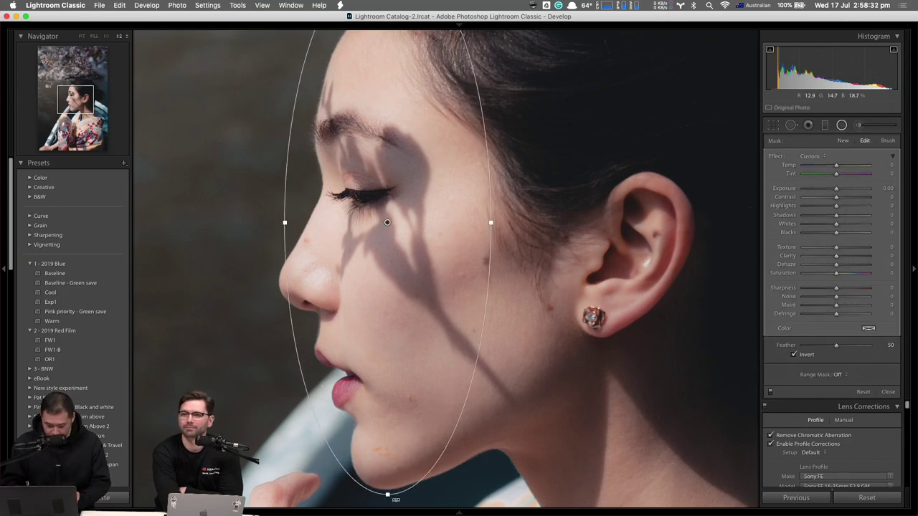
left_click_drag(387, 496, 518, 463)
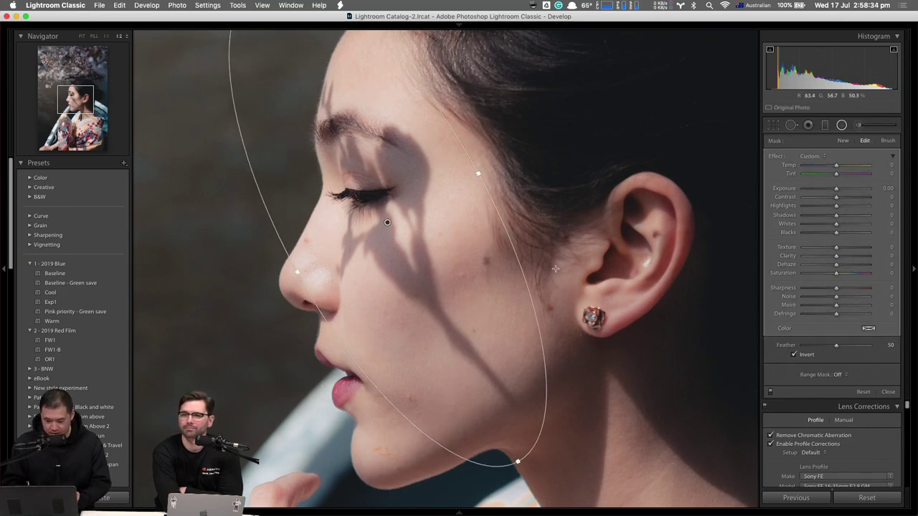
left_click_drag(386, 219, 407, 255)
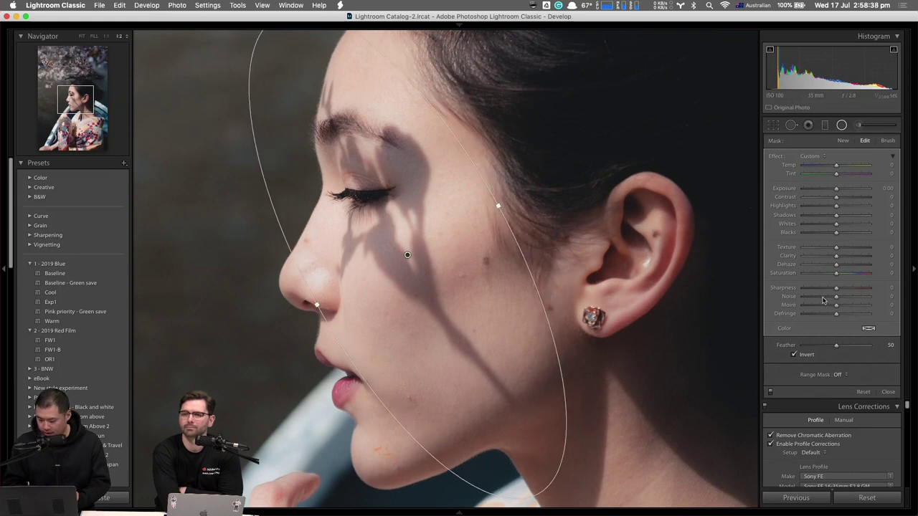
Step: Limit the face radial filter with a Luminance range mask, show the mask, and set its range to 23/80
left_click(839, 374)
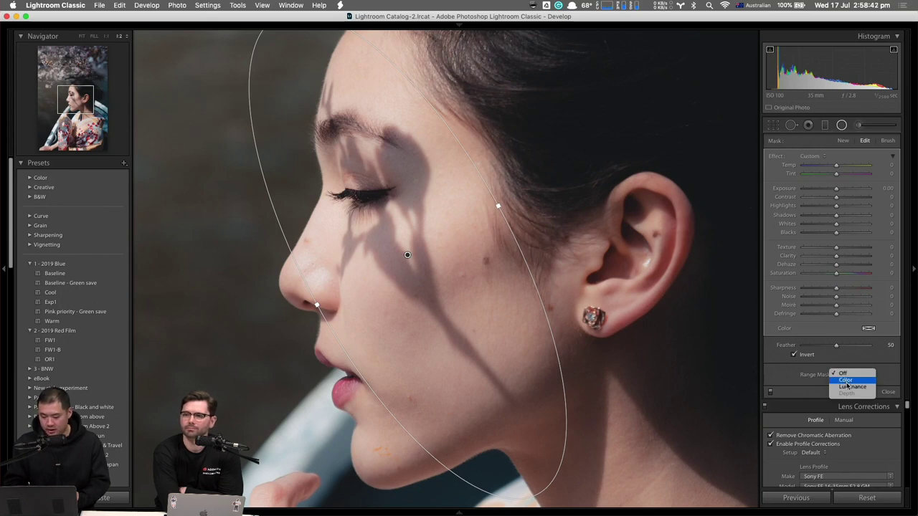
left_click(848, 388)
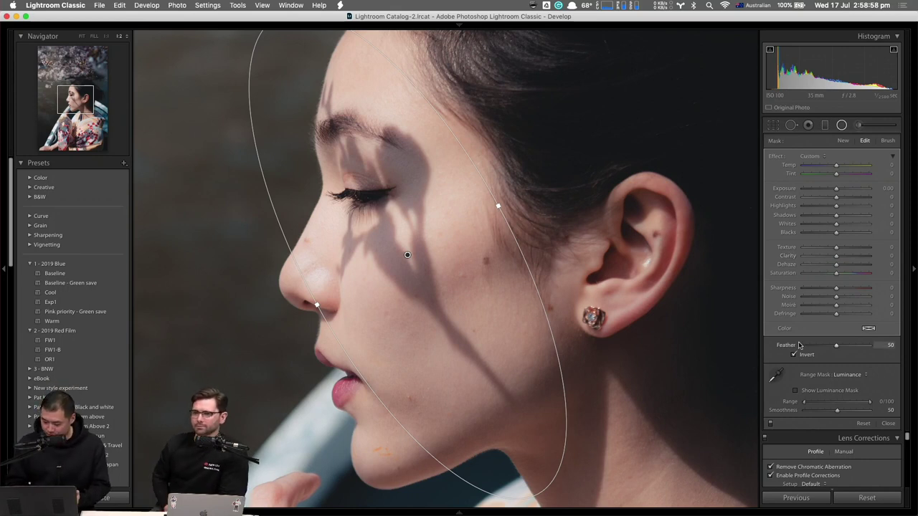
left_click(795, 391)
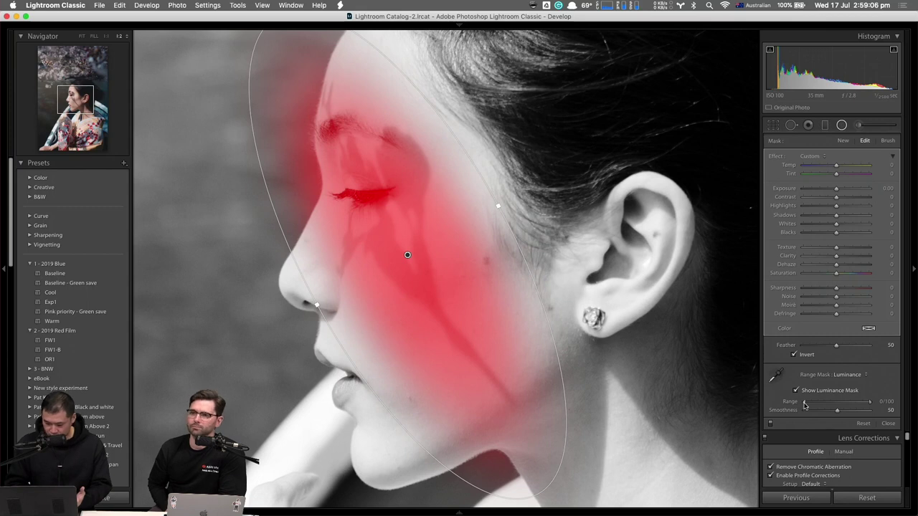
left_click_drag(804, 405, 863, 404)
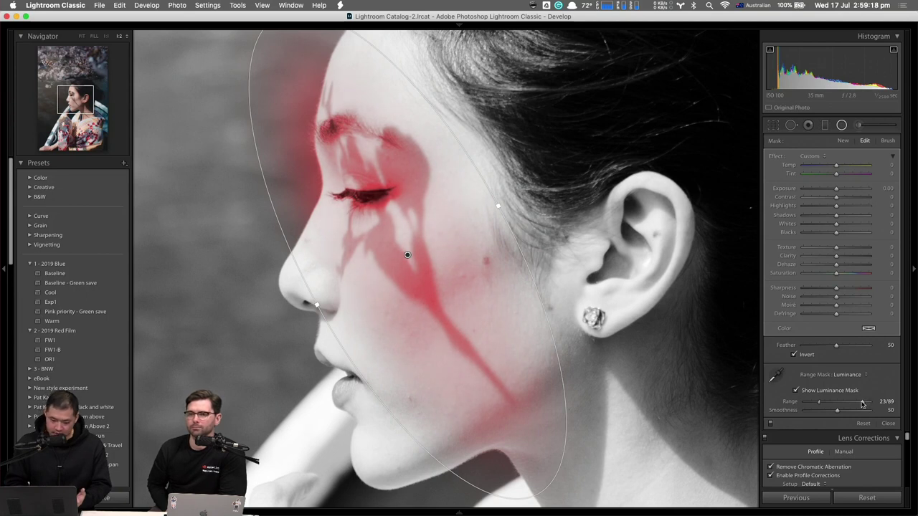
left_click_drag(862, 403, 858, 405)
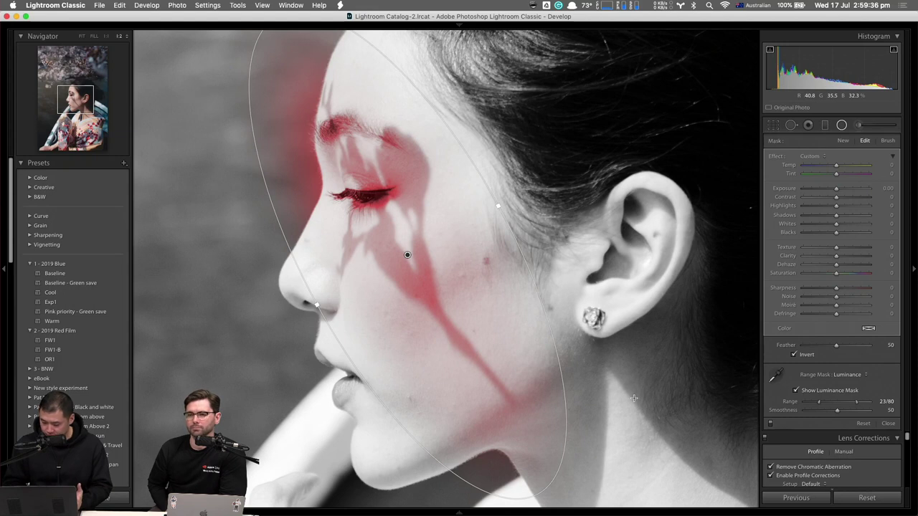
Step: Sample the shadow tones on the face, refine the luminance range to 33/83 with Smoothness 29, and hide the mask
left_click(775, 376)
left_click_drag(393, 157, 446, 200)
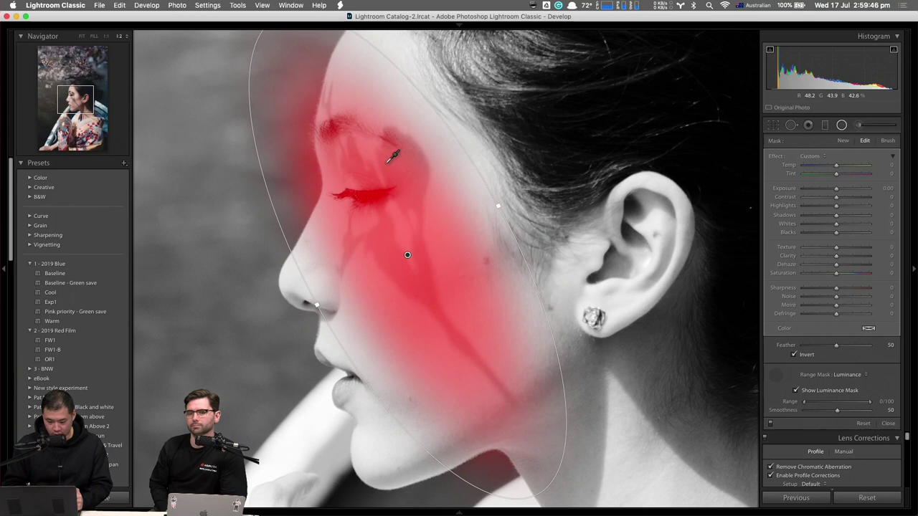
left_click_drag(370, 233, 390, 244)
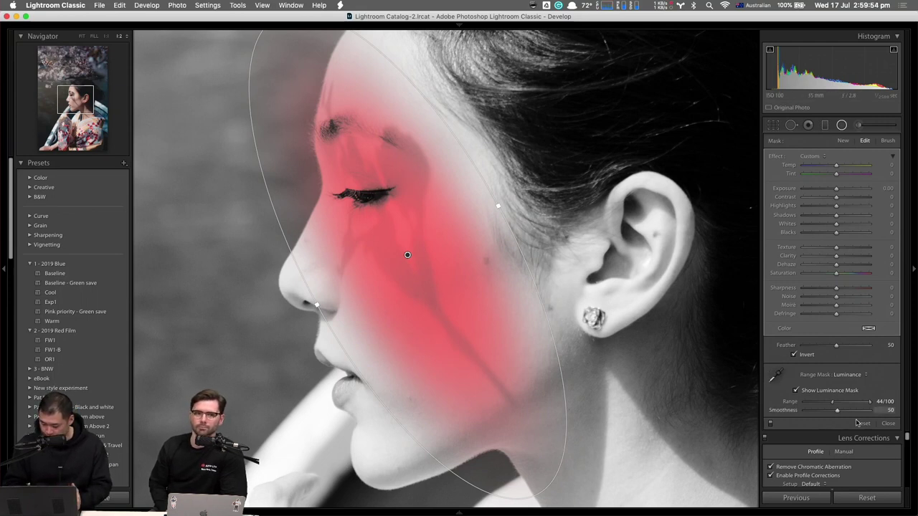
left_click_drag(869, 402, 858, 403)
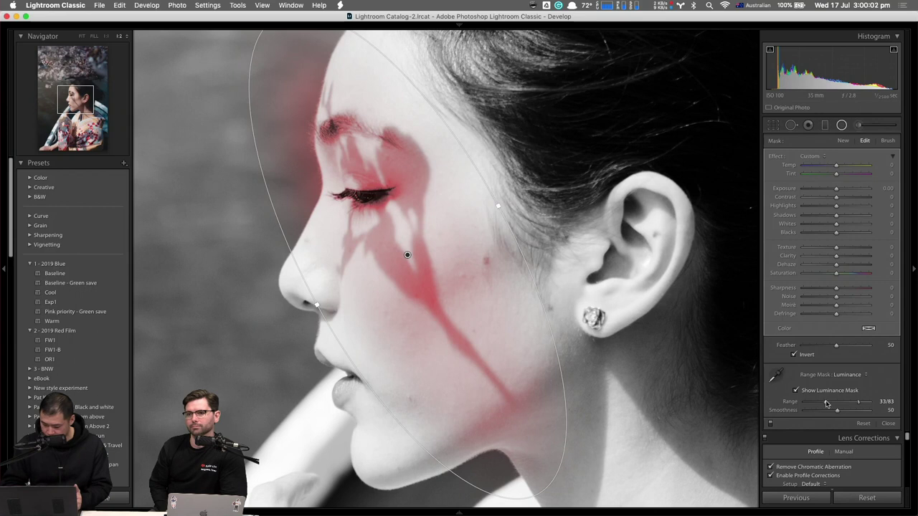
mouse_move(825, 413)
left_mouse_down()
mouse_move(816, 413)
mouse_move(871, 414)
mouse_move(811, 413)
mouse_move(823, 413)
left_mouse_up()
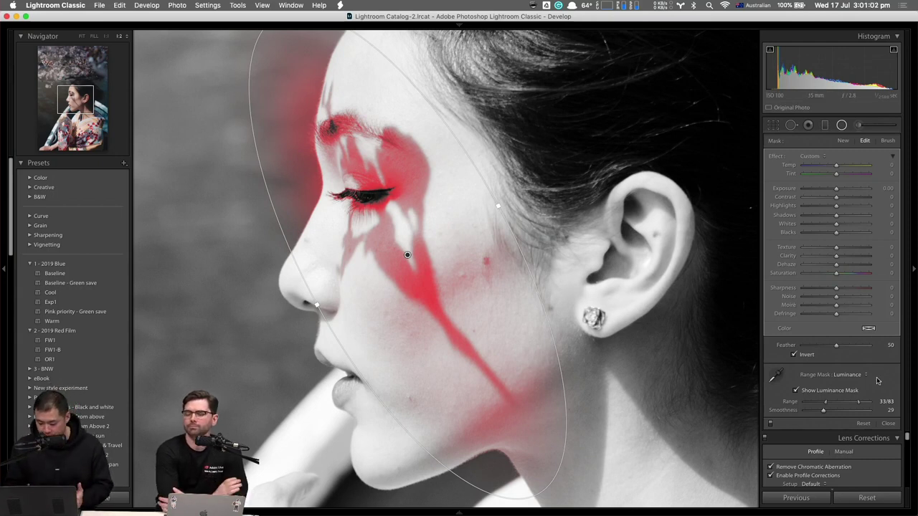
left_click(795, 391)
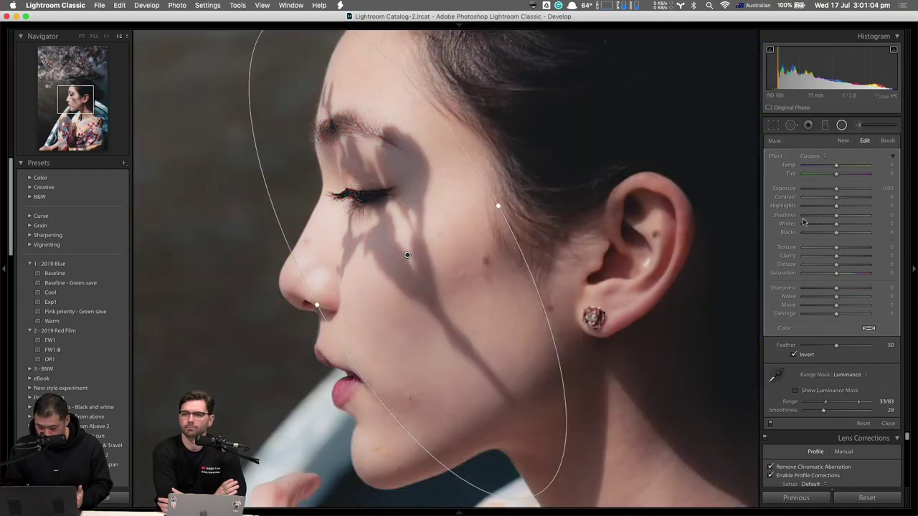
Step: Set the face radial filter's Shadows to -32 and Exposure to -0.03, and close the filter
left_click_drag(835, 215, 835, 190)
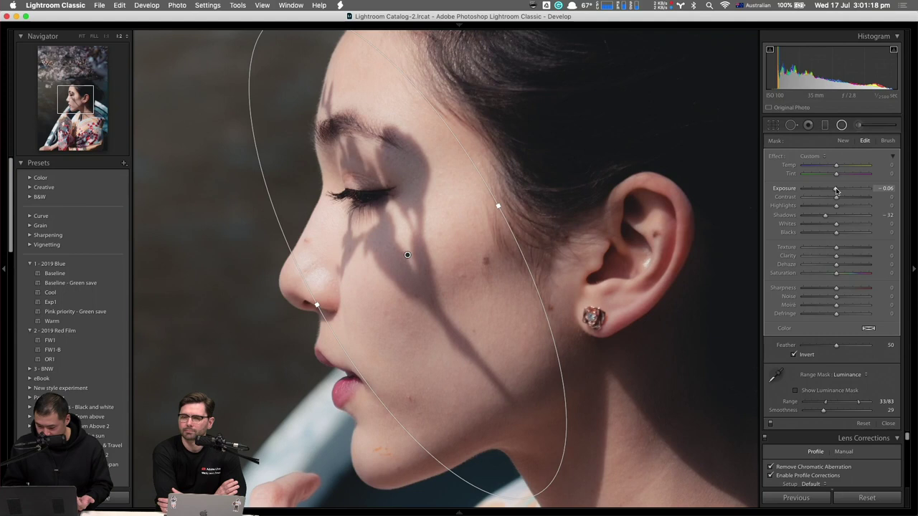
left_click_drag(836, 190, 838, 191)
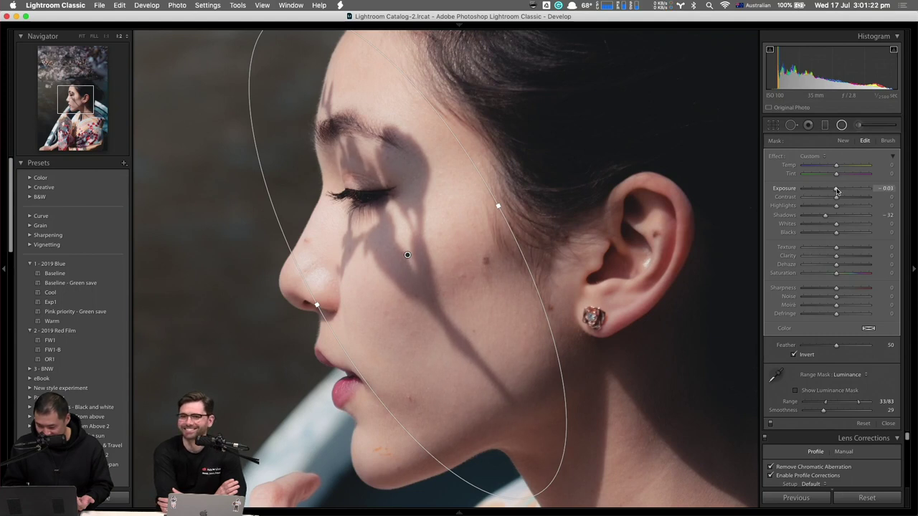
key("shift+m")
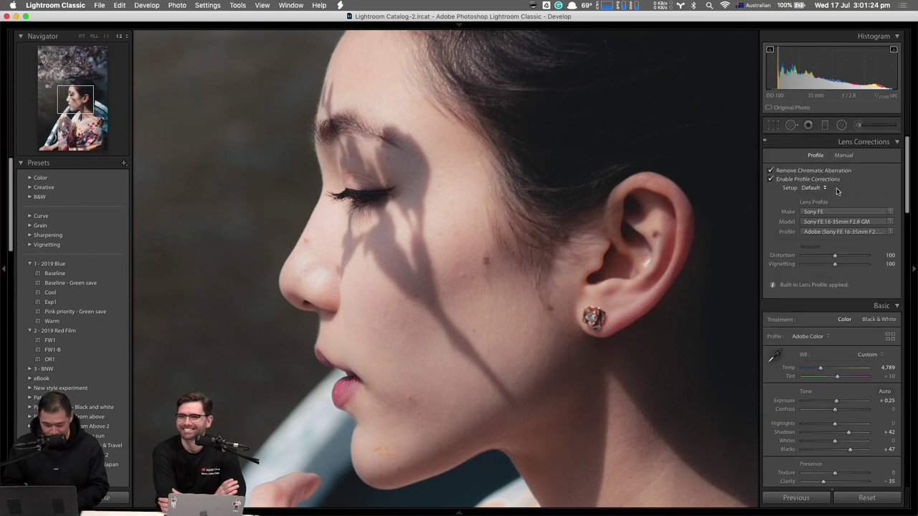
Step: Add a graduated filter rising across the kimono from the photo's lower edge and set its Exposure to -0.28
left_click(565, 238)
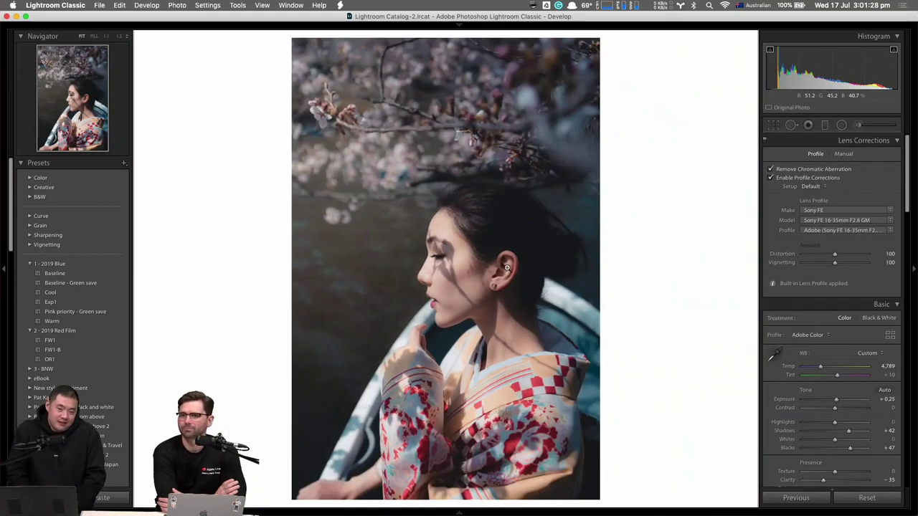
key("m")
left_click_drag(451, 453, 443, 337)
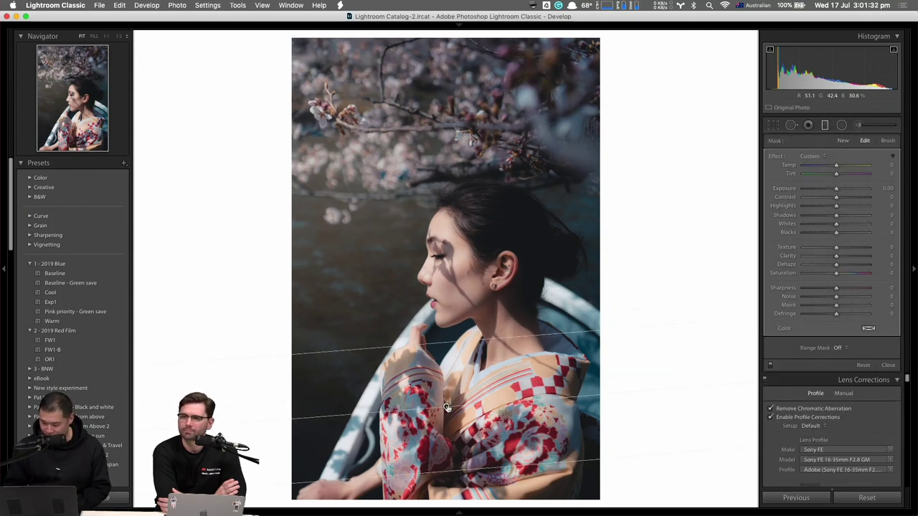
left_click_drag(836, 188, 834, 191)
Step: Duplicate the darkening graduated filter, place the copy diagonally over the photo's upper-right corner, and close the tool
right_click(444, 406)
left_click(466, 411)
left_click_drag(444, 406, 601, 78)
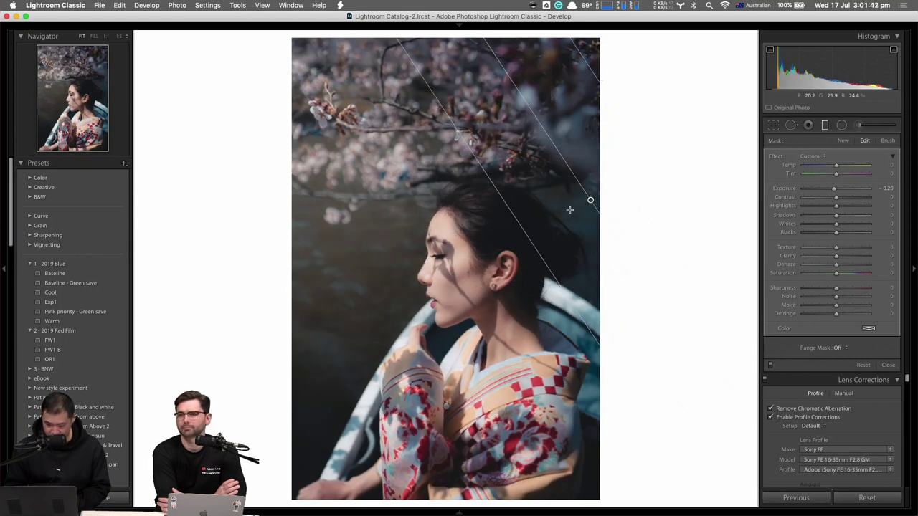
key("m")
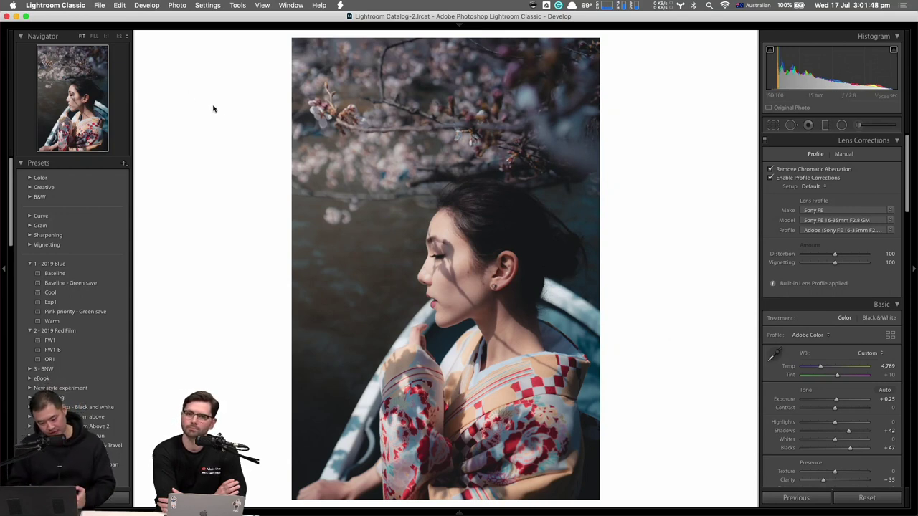
Step: Move the kimono's graduated filter beyond the photo's left edge and tilt it to darken the lower-left area diagonally
key("m")
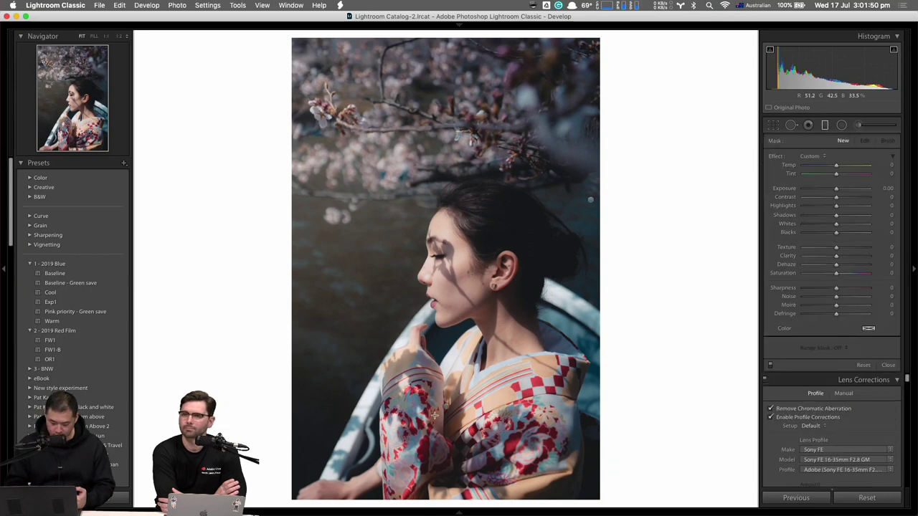
left_click_drag(434, 415, 444, 459)
left_click_drag(445, 407, 281, 312)
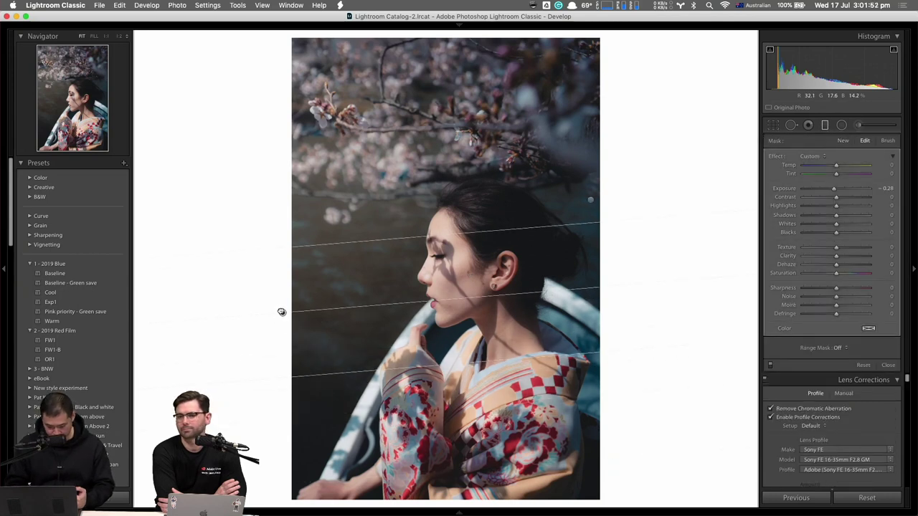
left_click_drag(406, 302, 436, 420)
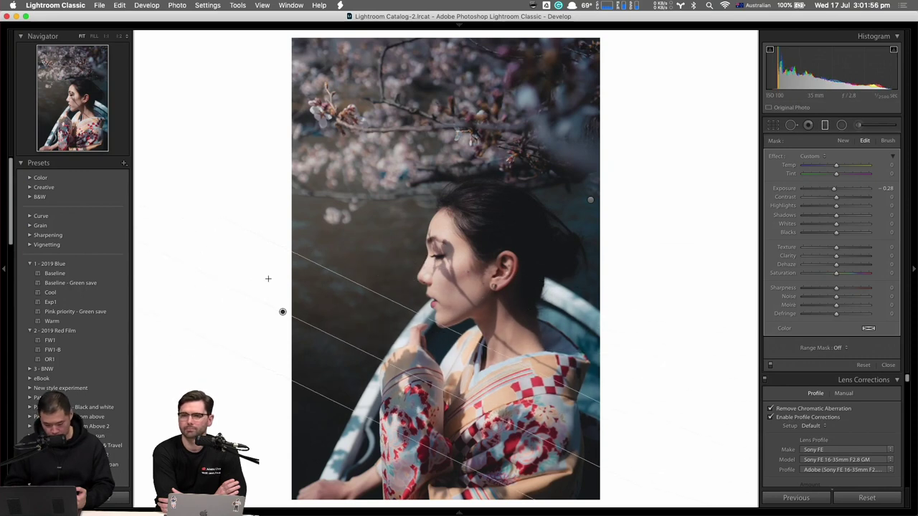
Step: Rotate the upper-right graduated filter to a shallower diagonal, shift it closer to the corner, and close the tool
left_click(591, 201)
left_click_drag(520, 104, 501, 119)
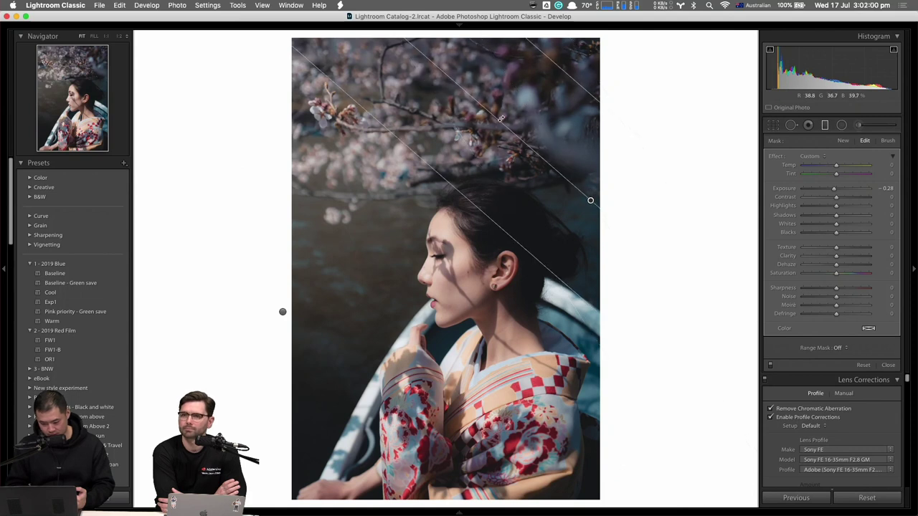
left_click_drag(590, 200, 578, 164)
key("m")
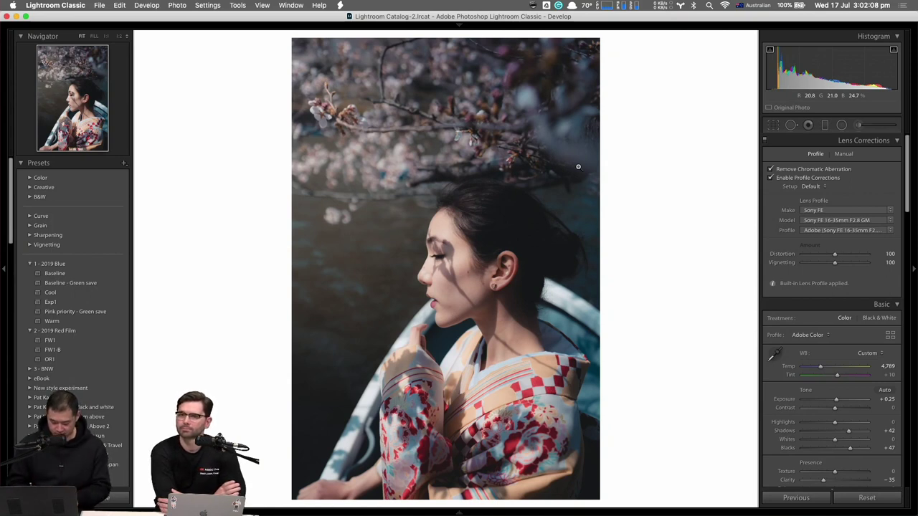
key("shift+m")
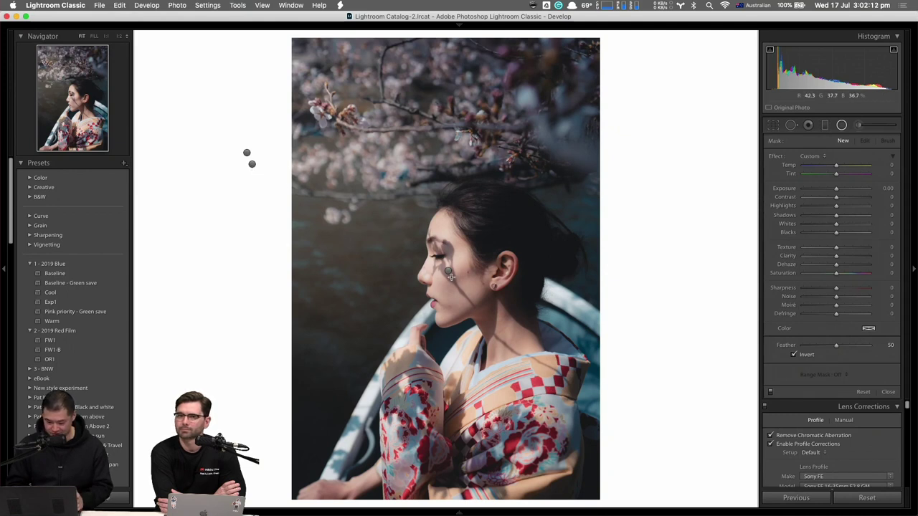
key("m")
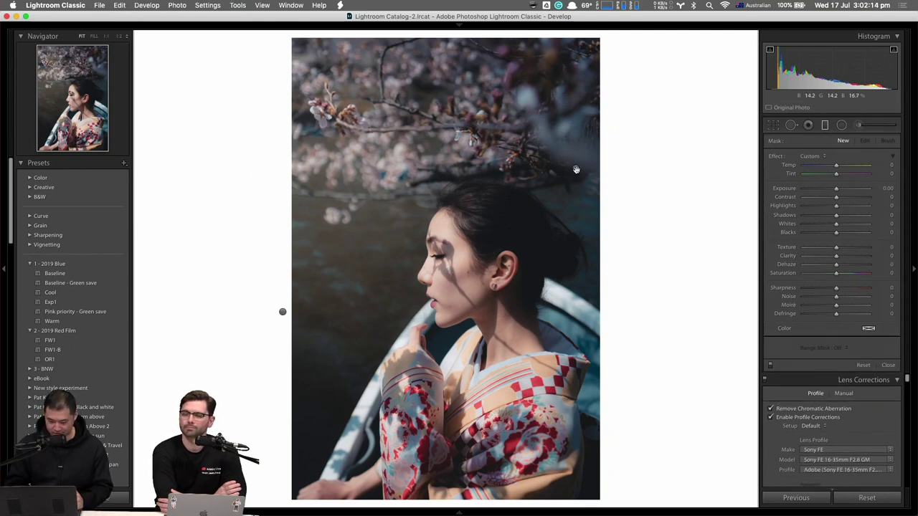
key("k")
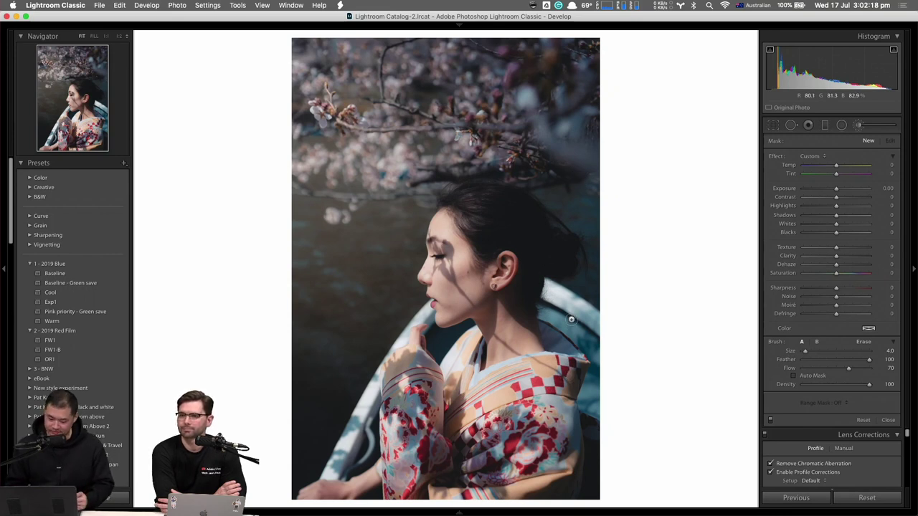
key("k")
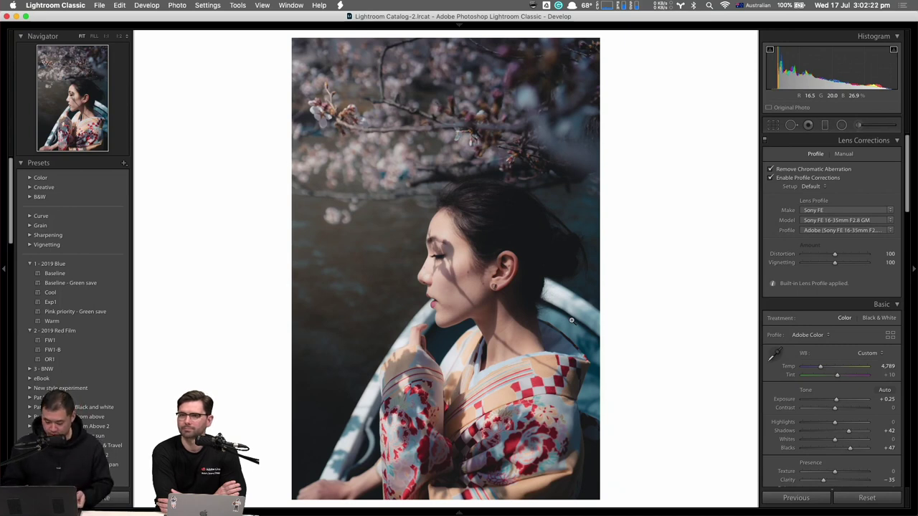
Step: Compare the portrait with its before version, first in full and then side by side, and return to the Library grid
key("backslash")
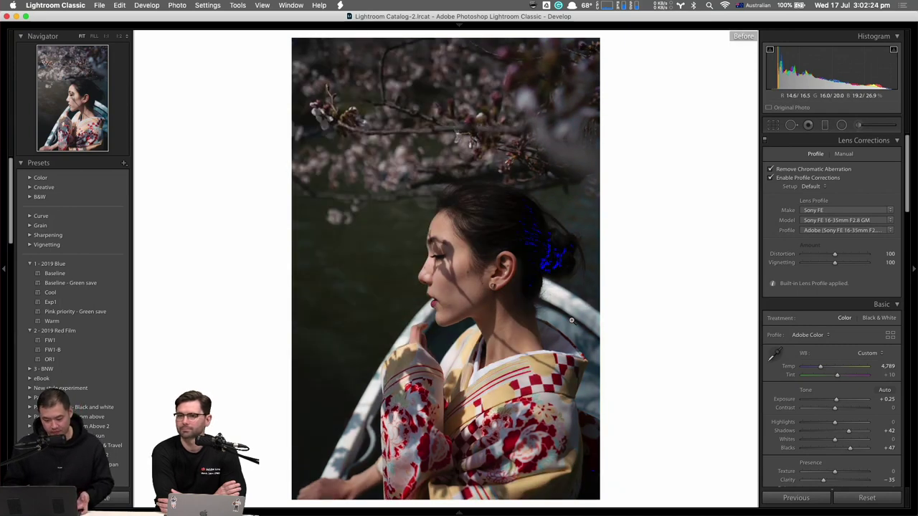
key("backslash")
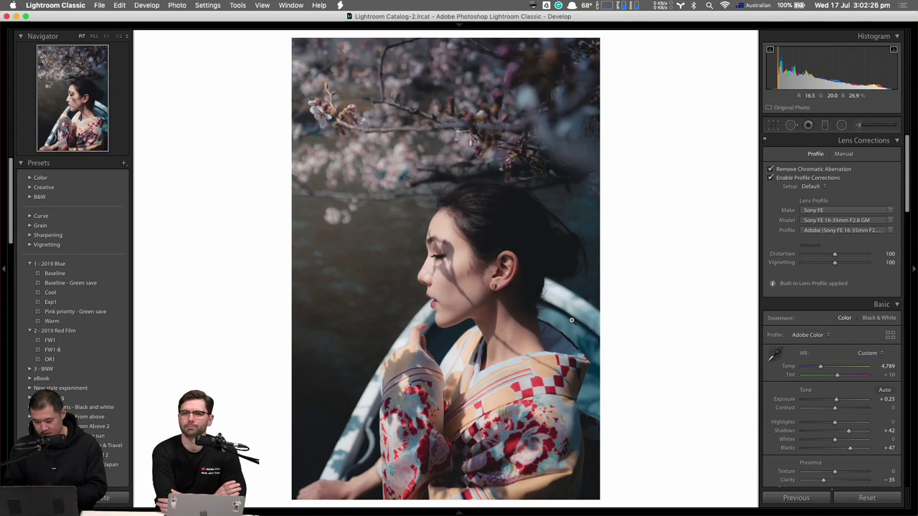
key("y")
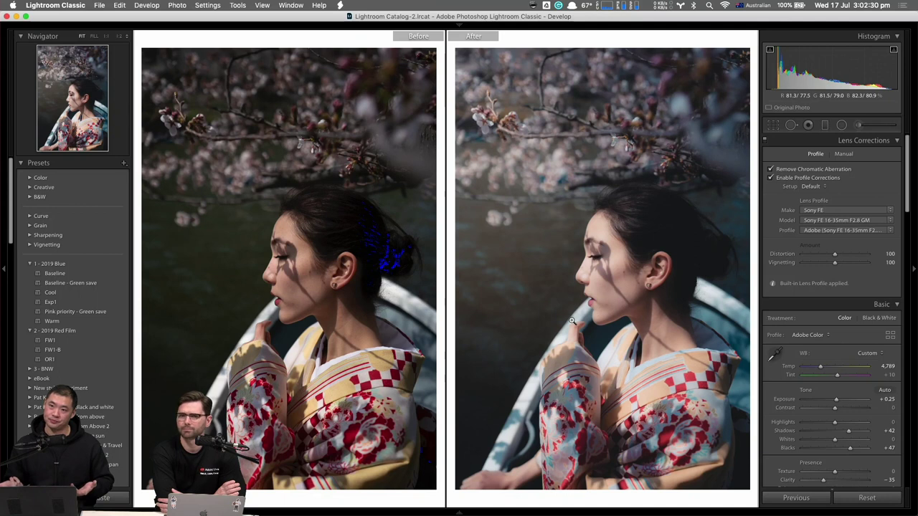
key("alt+y")
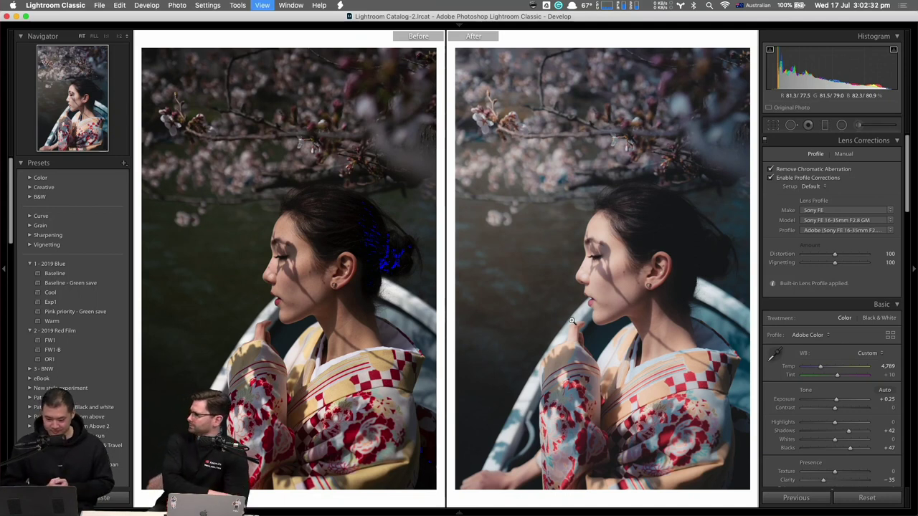
key("g")
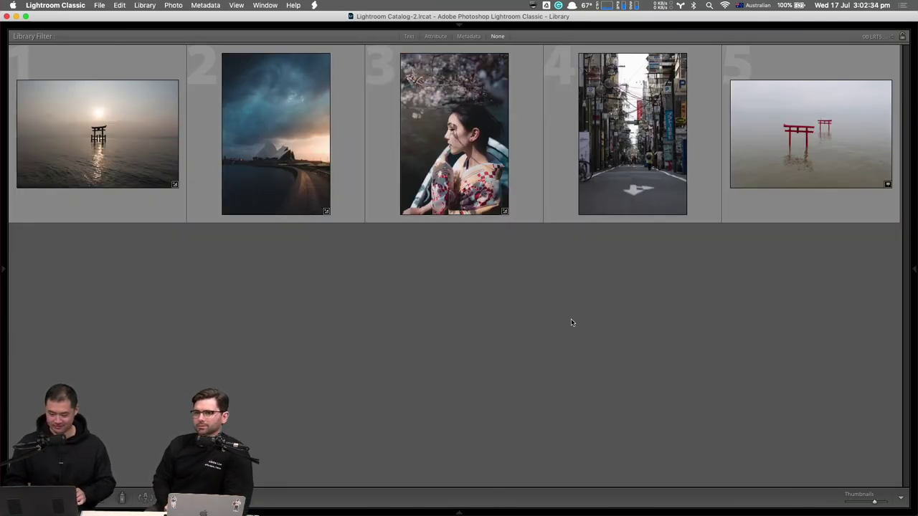